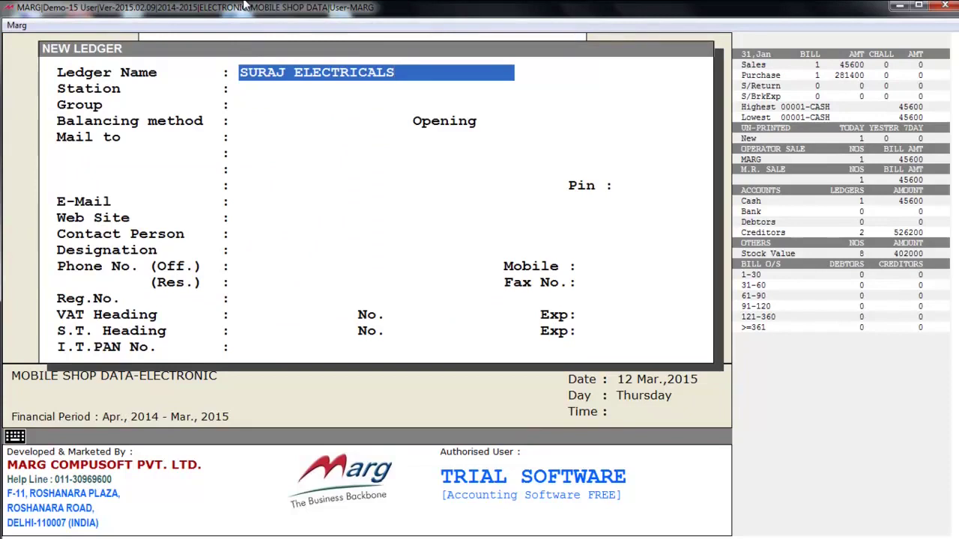
- Skip the station and put SURAJ ELECTRICALS in the SUNDRY CREDITORS (SUPPLIERS) group
key(Return)
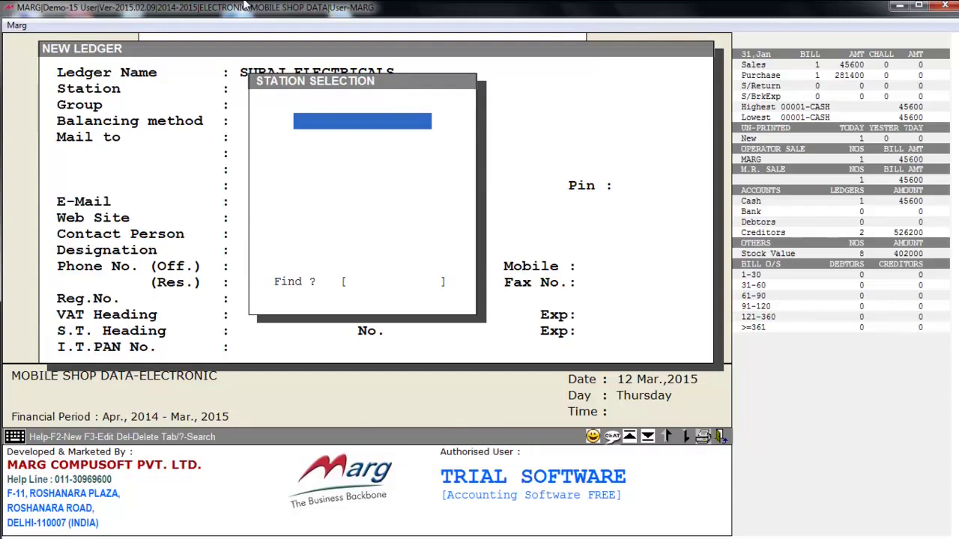
key(Return)
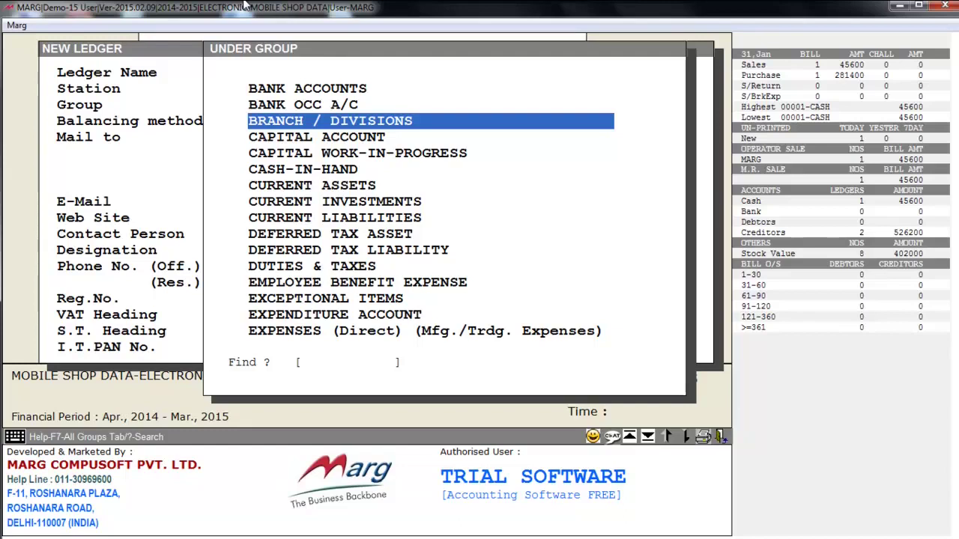
text(SUN)
key(Down)
key(Down)
key(Down)
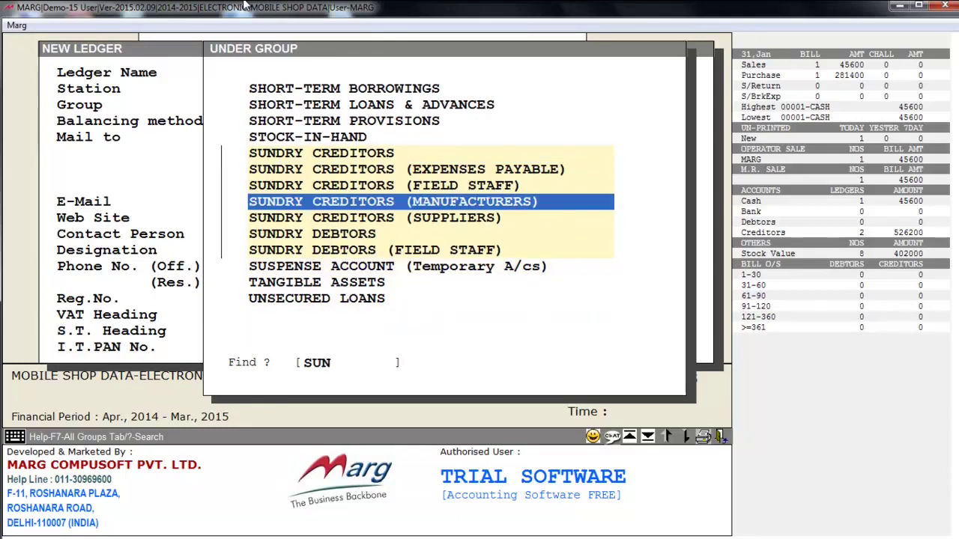
key(Down)
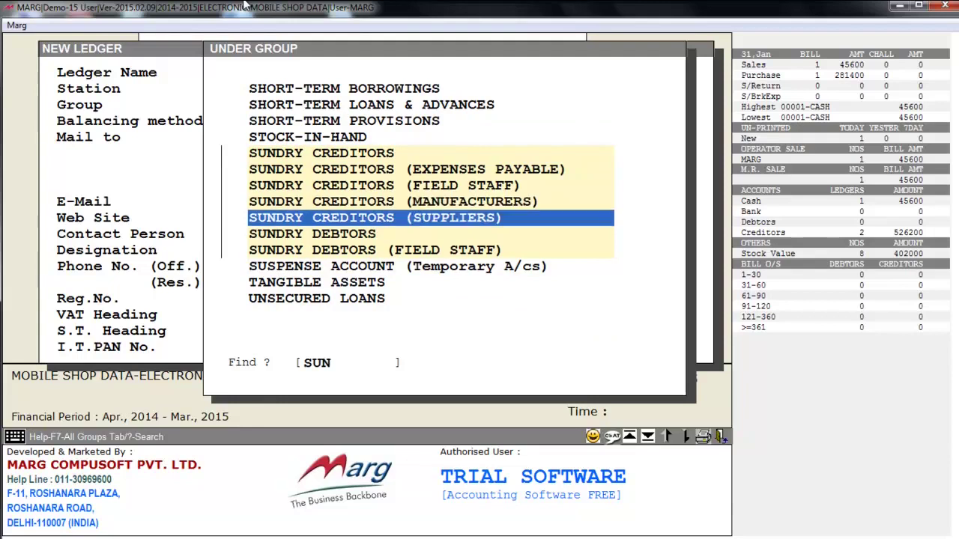
key(Return)
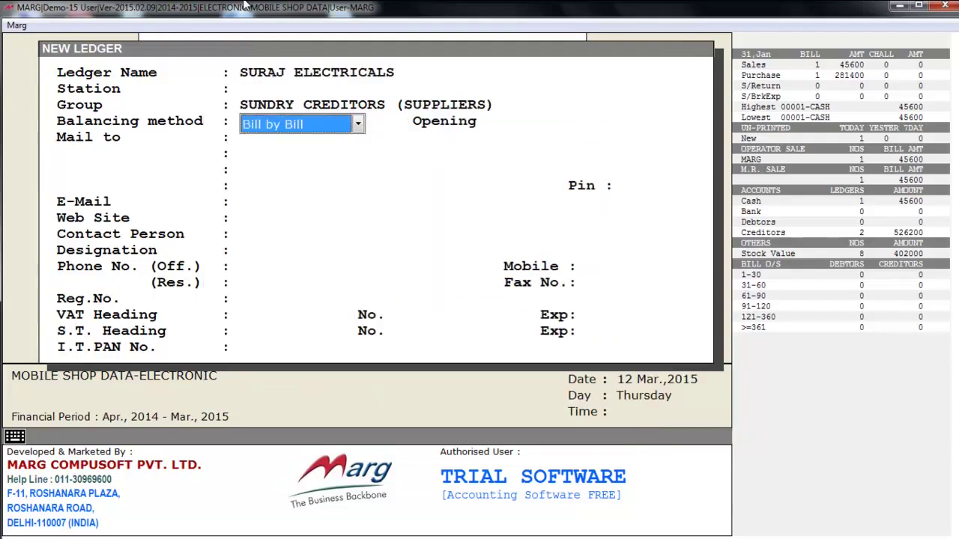
- Keep Bill by Bill balancing and a 0.00 Cr opening balance, skip the address fields, and exit the form
key(Return)
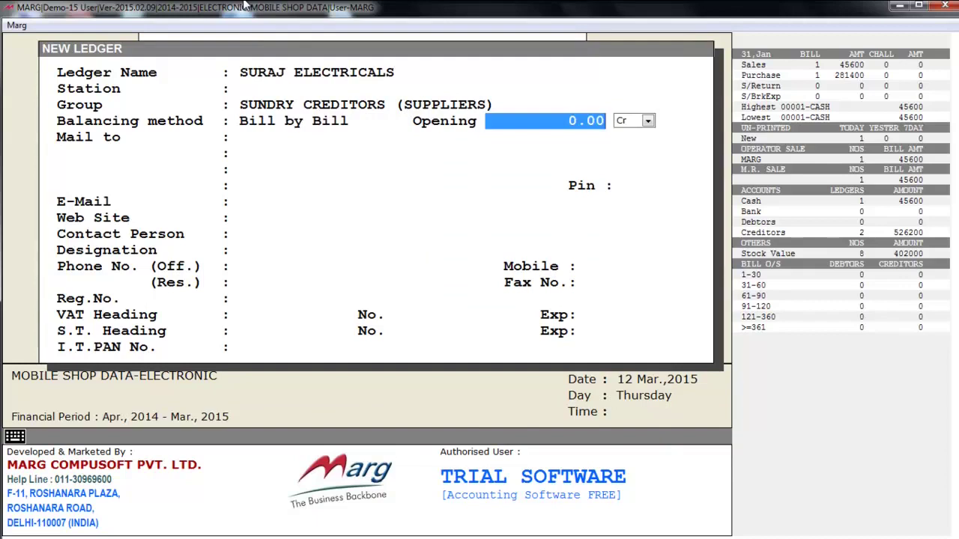
key(Return)
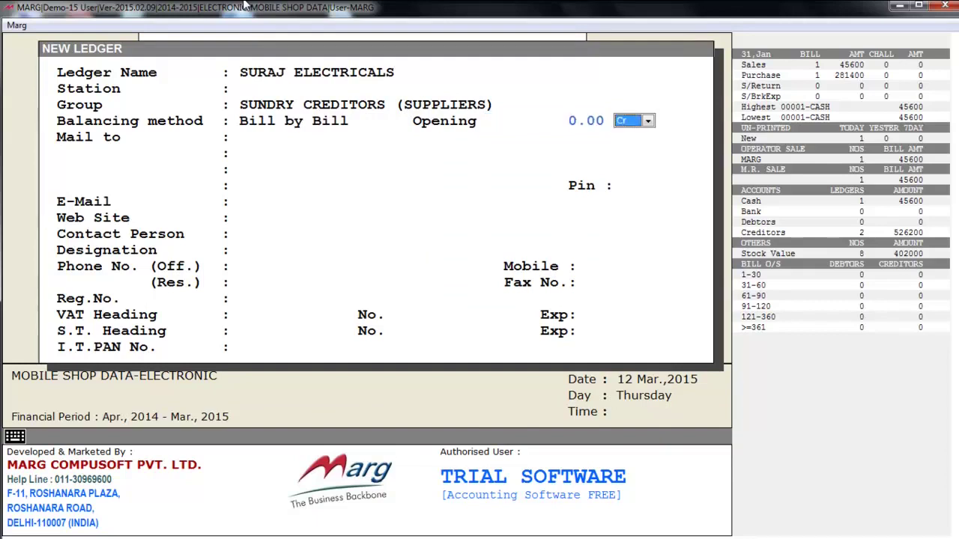
key(Return)
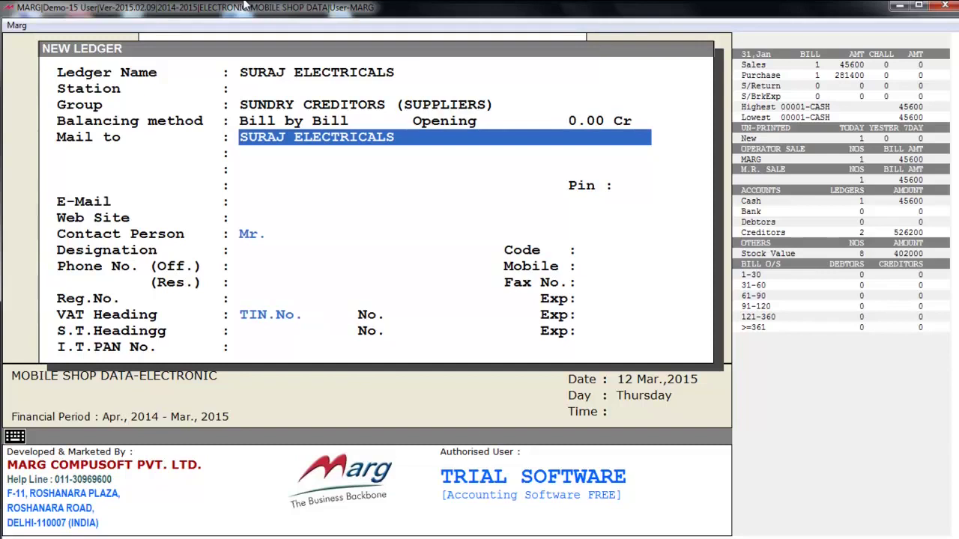
key(Return)
key(Return)
key(Return)
key(Return)
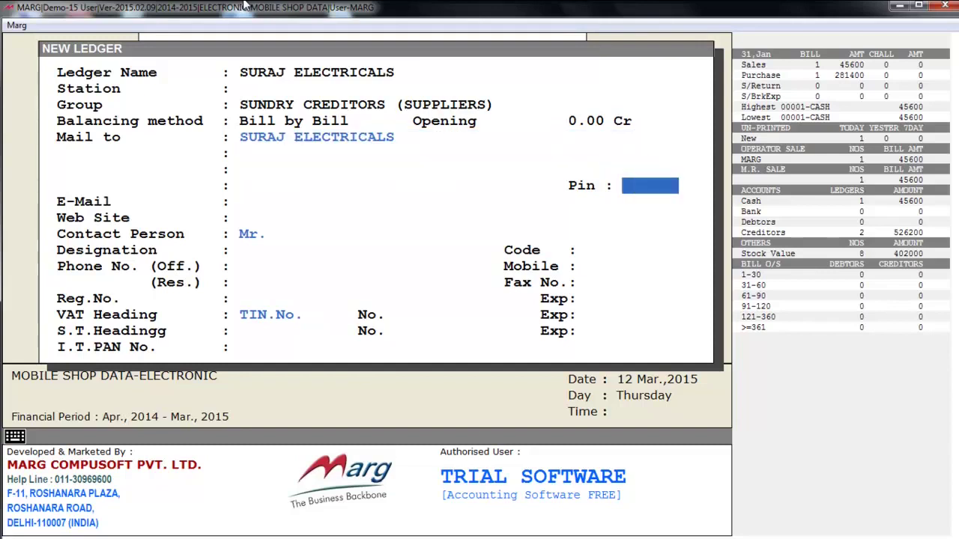
key(Return)
key(Return)
key(Return)
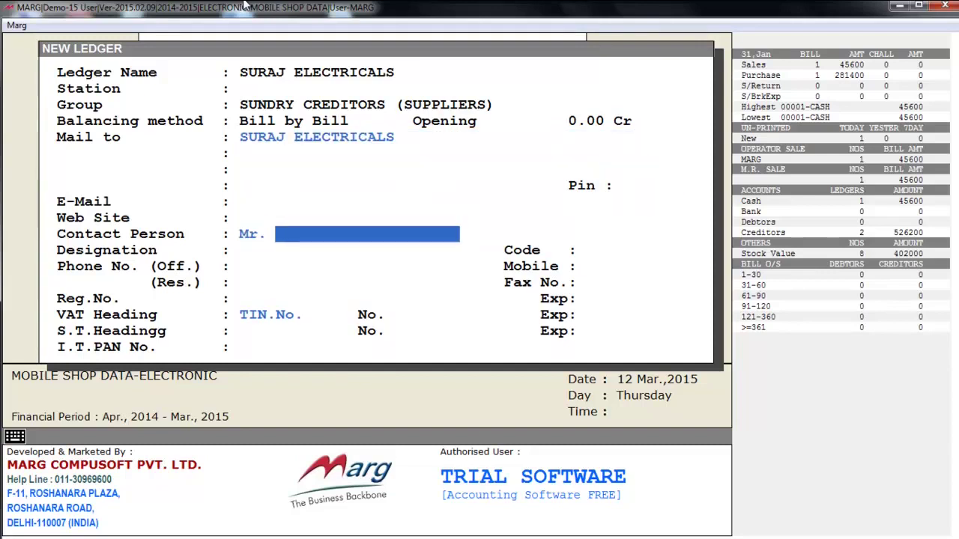
key(Return)
key(Return)
key(Return)
key(Return)
key(Return)
key(Return)
key(Return)
key(Return)
key(Return)
key(Return)
key(Return)
key(Return)
key(Return)
key(Return)
key(Return)
key(Return)
key(Return)
key(Escape)
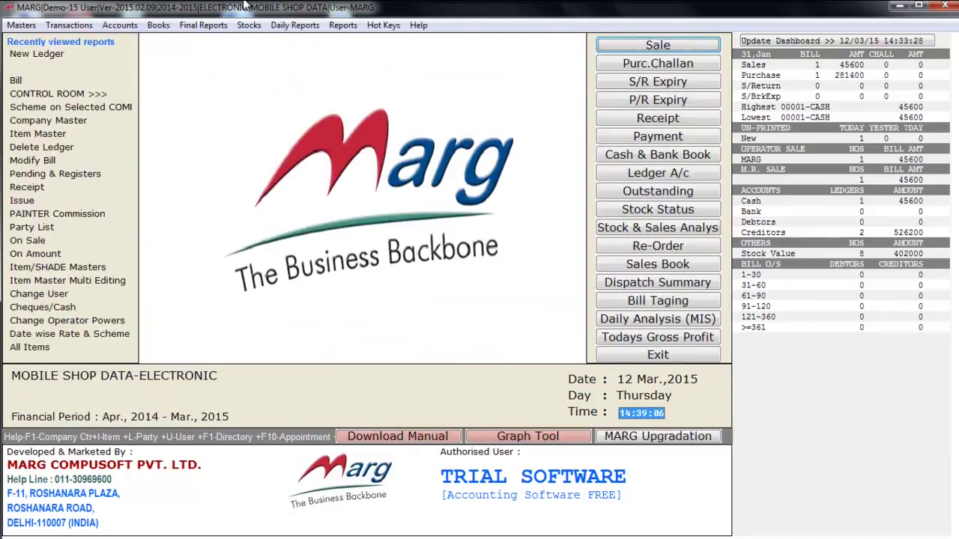
- In Masters > Ledger Master, review the ledger and sale modify/delete options
key(alt+m)
key(Right)
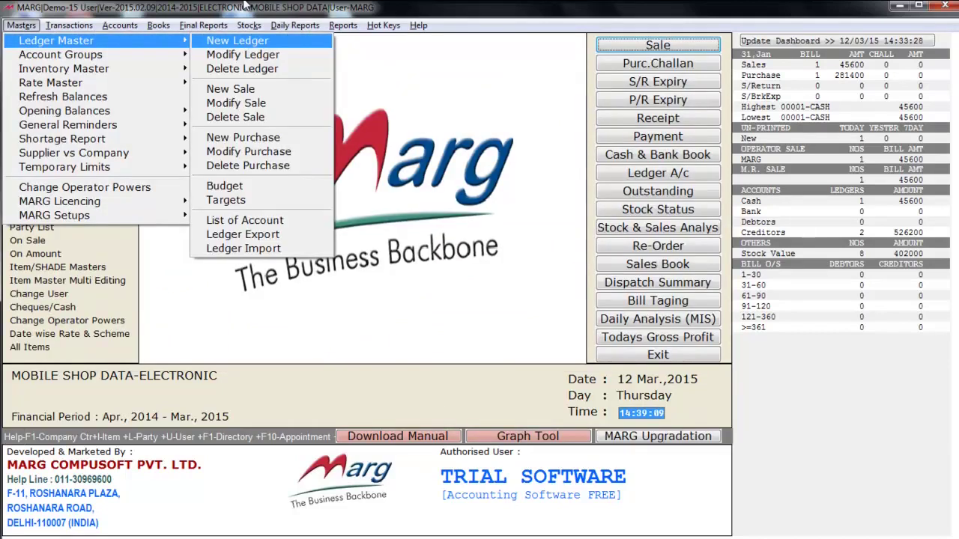
key(Down)
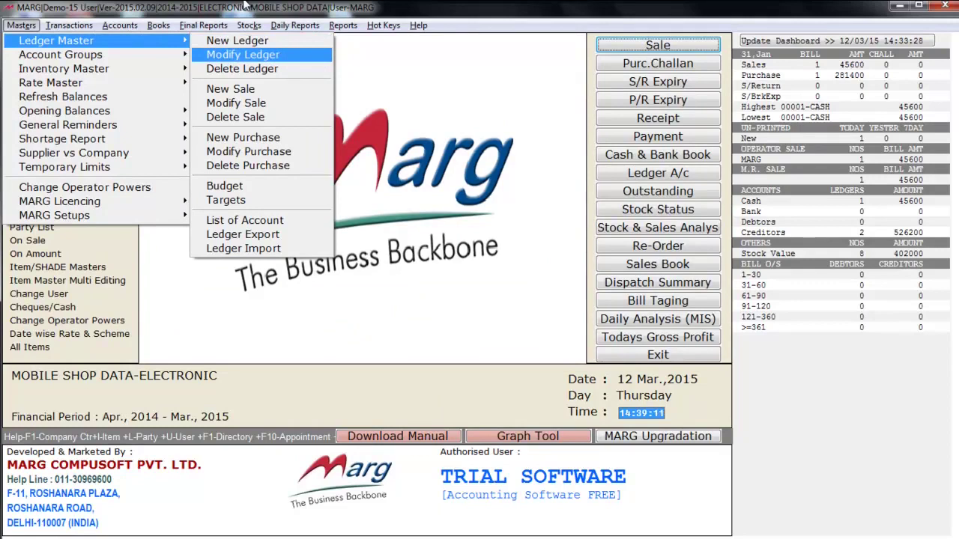
key(Down)
key(Down)
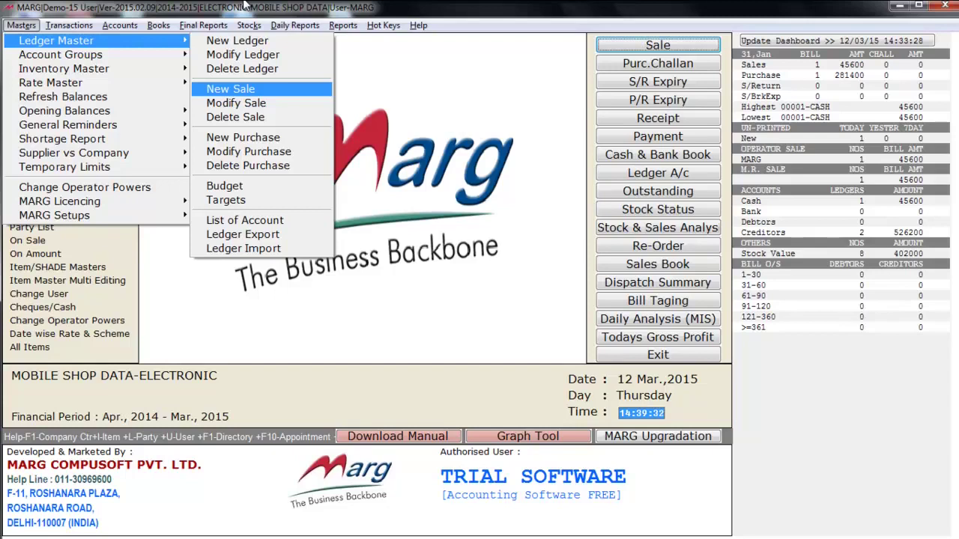
key(Down)
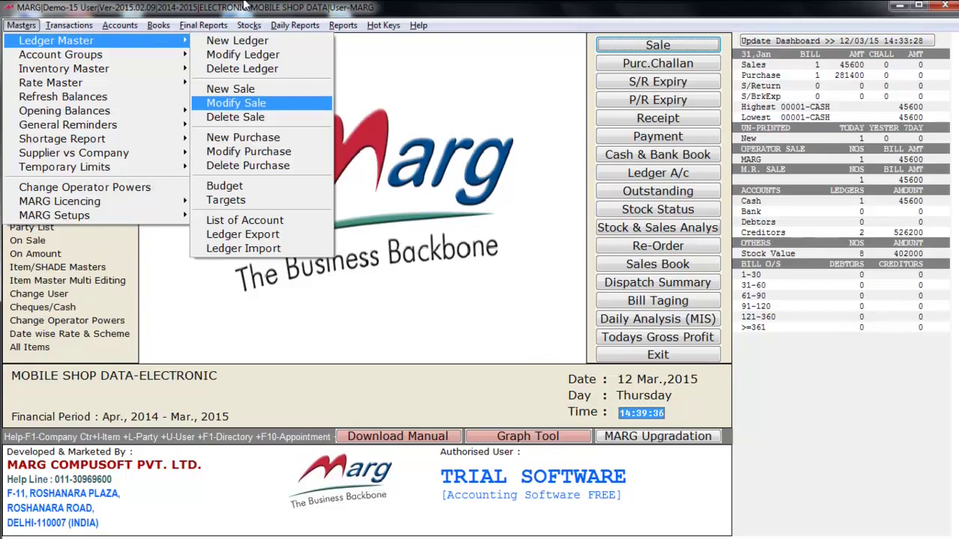
key(Down)
key(Down)
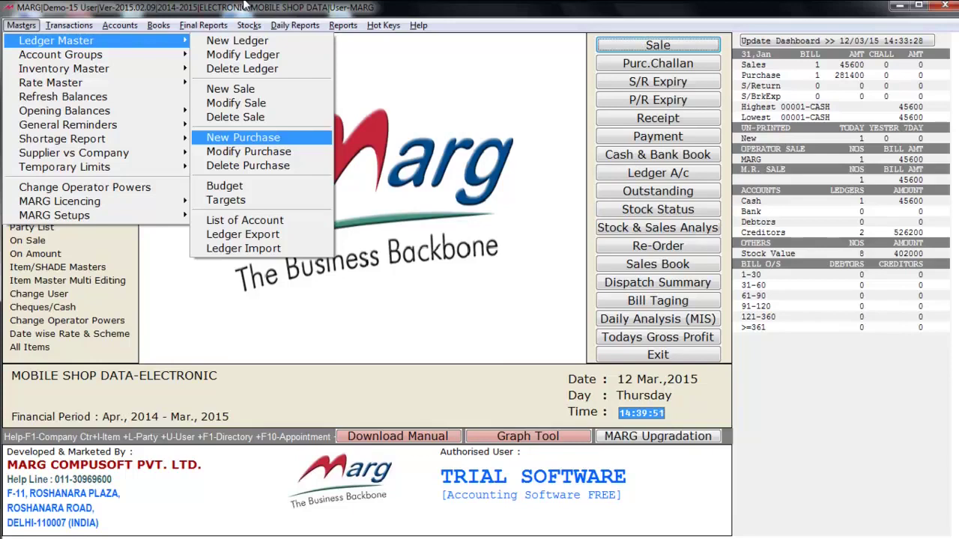
- Review the purchase, budget, targets, list of accounts and ledger export/import options, then close the submenu
key(Down)
key(Down)
key(Down)
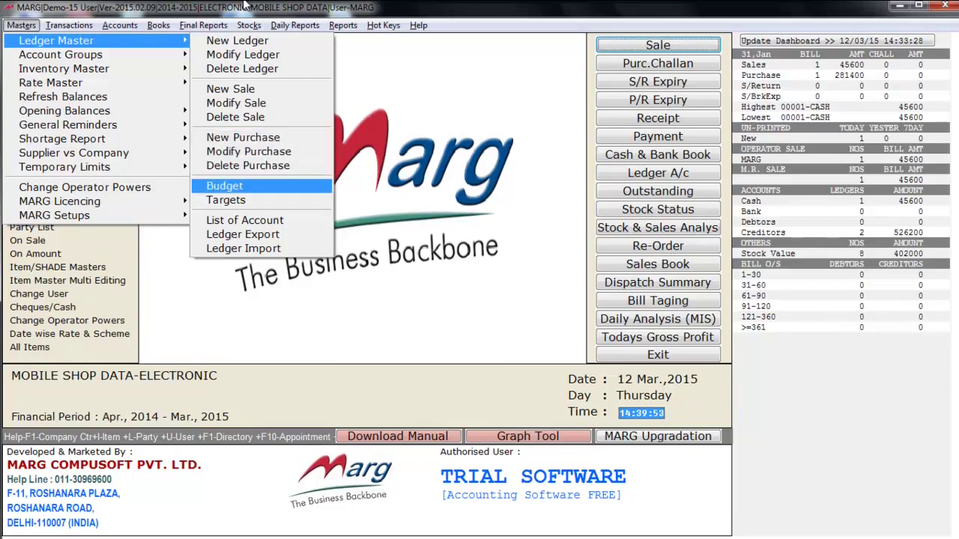
key(Up)
key(Up)
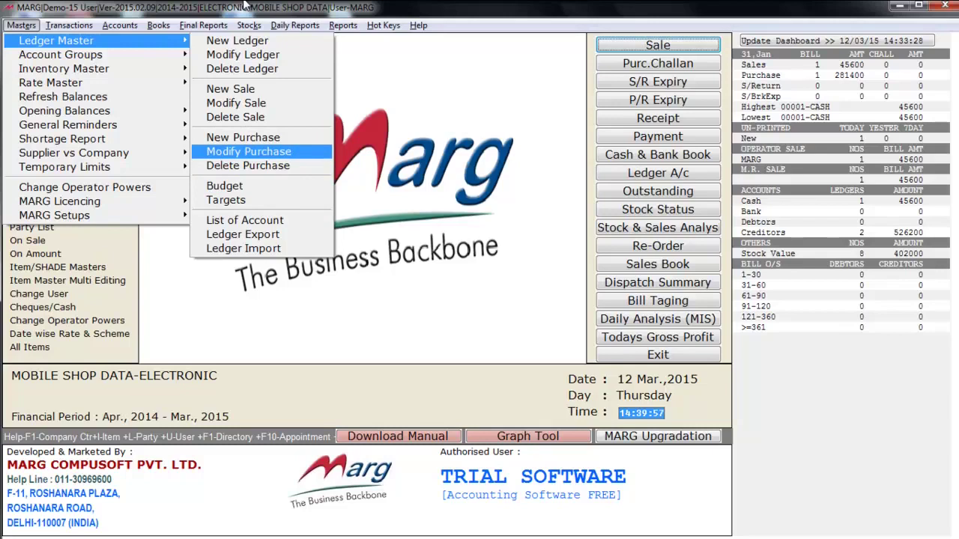
key(Down)
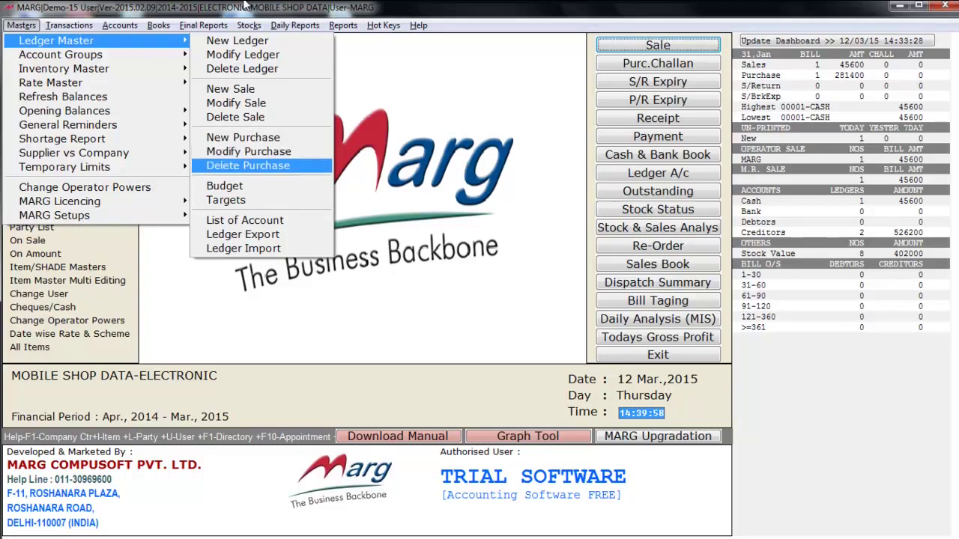
key(Down)
key(Down)
key(Up)
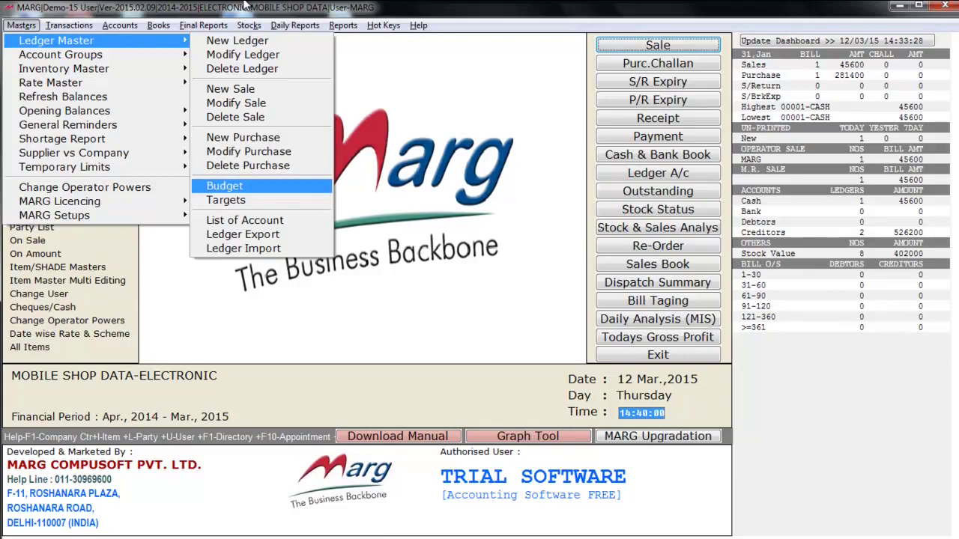
key(Down)
key(Down)
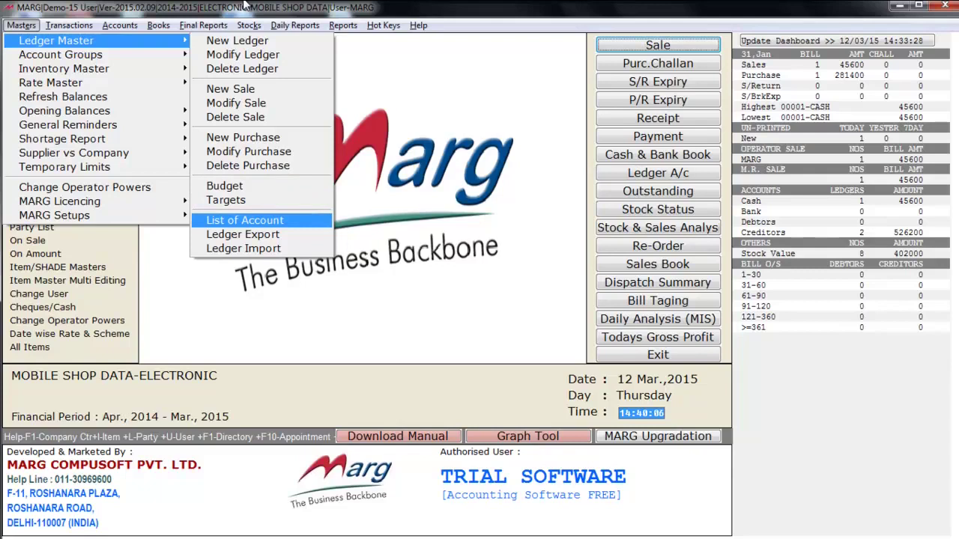
key(Down)
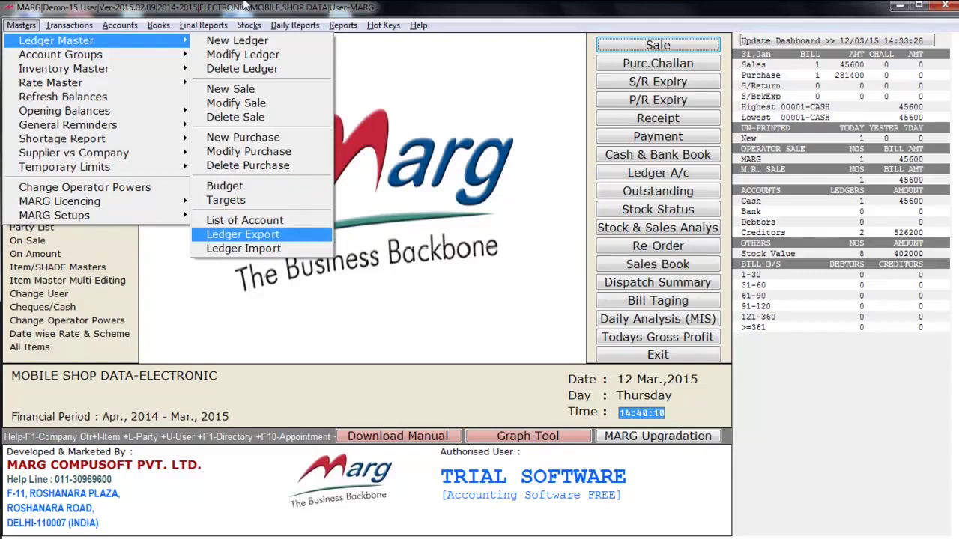
key(Down)
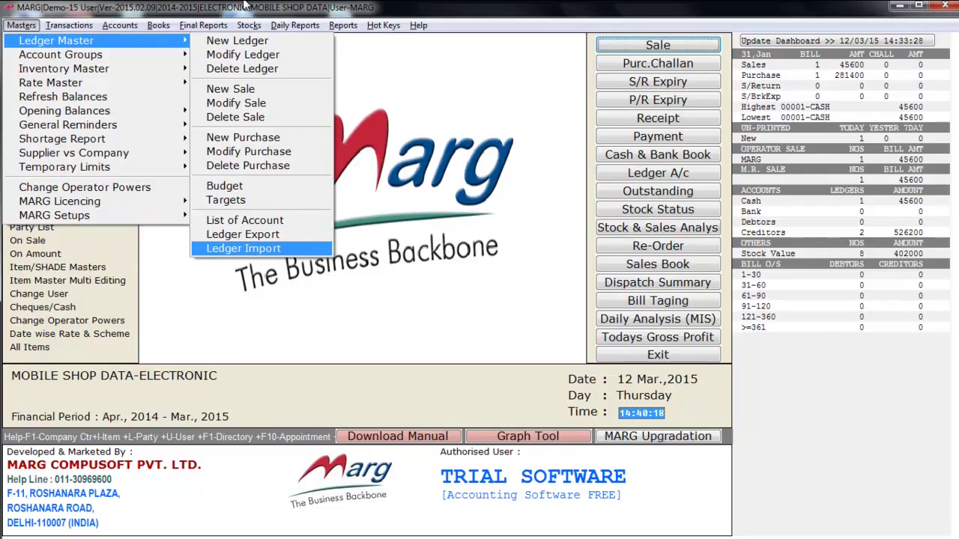
key(Escape)
key(Down)
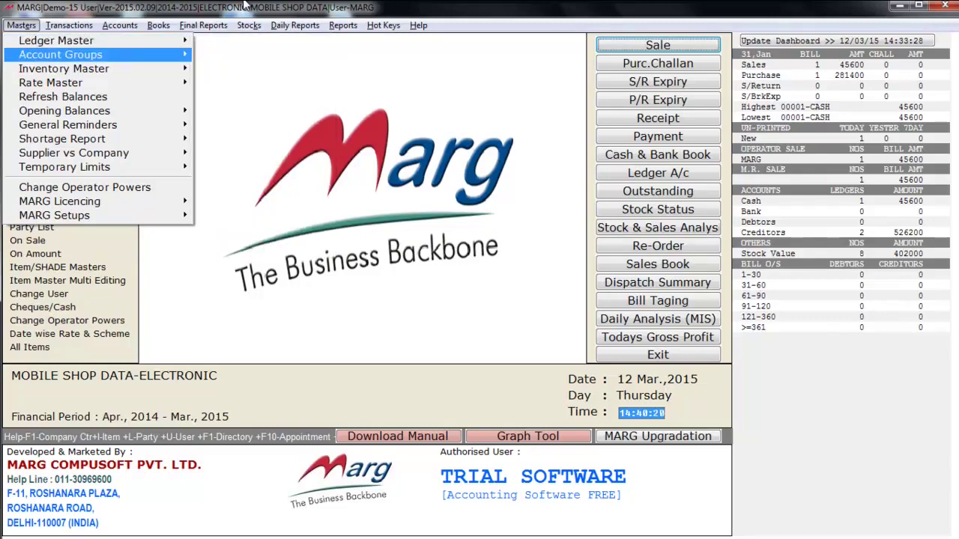
- Browse the New Group list of account groups down to DUTIES & TAXES, then return to the main screen
key(Right)
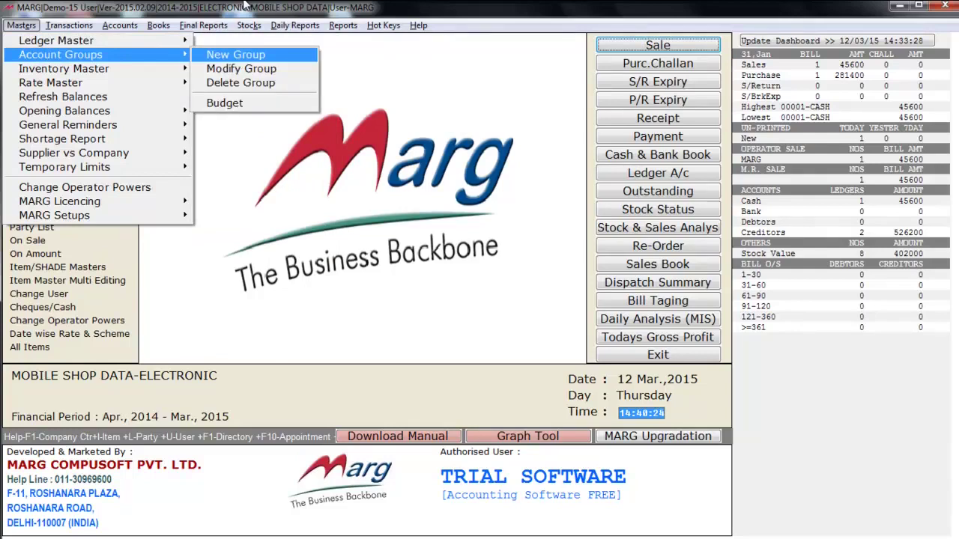
key(Down)
key(Up)
key(Return)
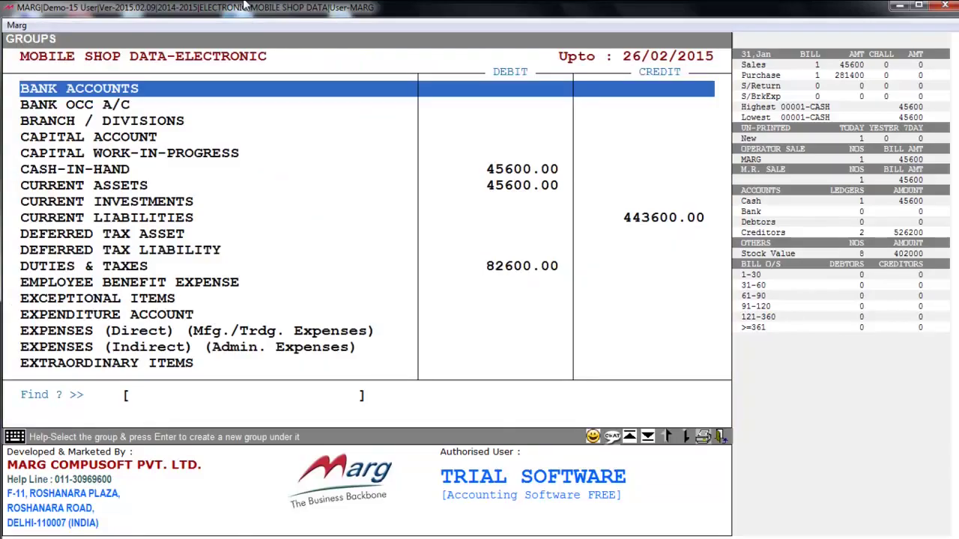
key(Down)
key(Down)
key(Down)
key(Down)
key(Down)
key(Down)
key(Down)
key(Down)
key(Down)
key(Down)
key(Down)
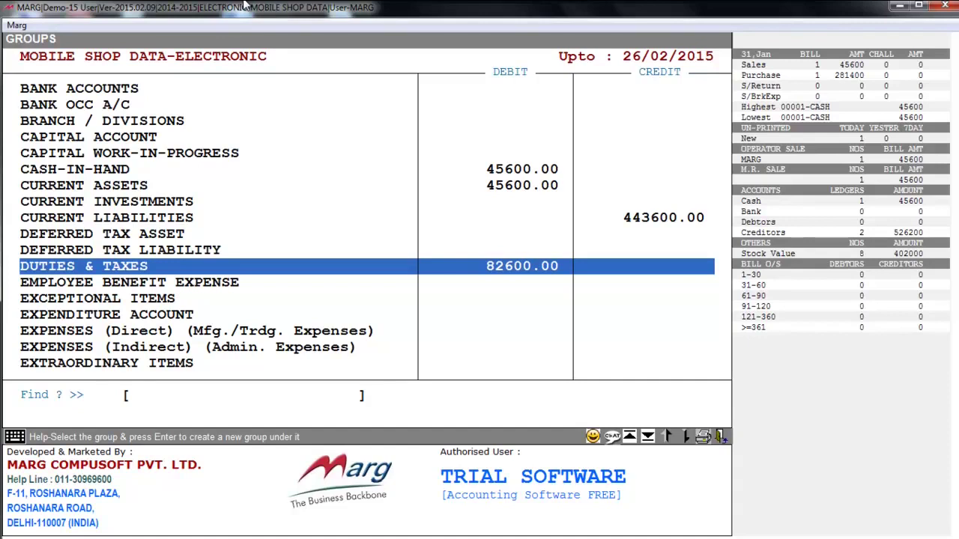
key(Escape)
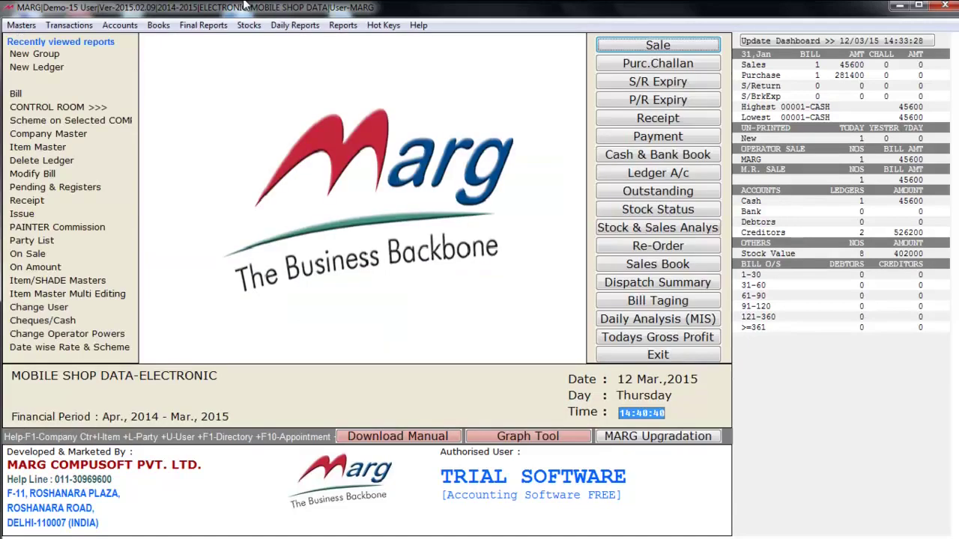
- Go to Masters > Inventory Master > Item Master to show the items list
key(alt+m)
key(Down)
key(Down)
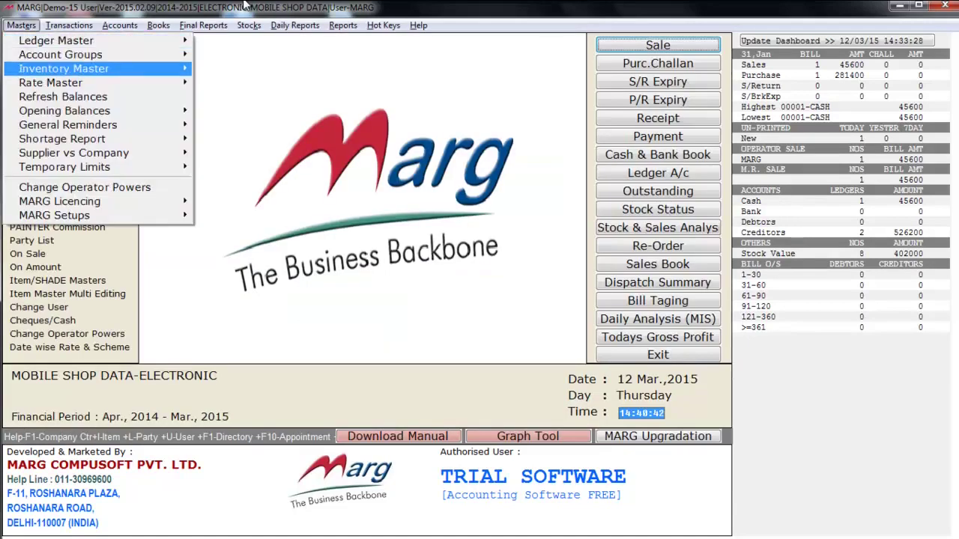
key(Right)
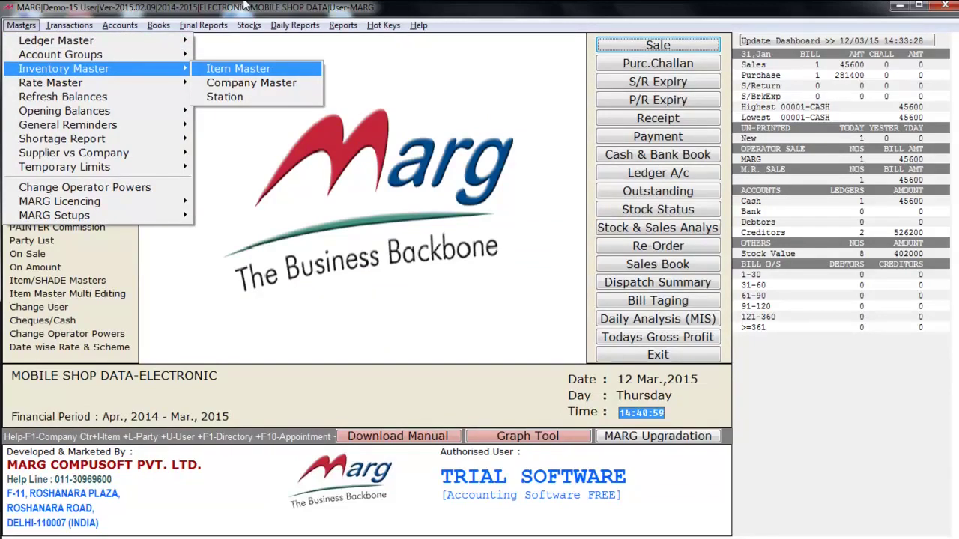
key(Down)
key(Down)
key(Up)
key(Up)
key(Down)
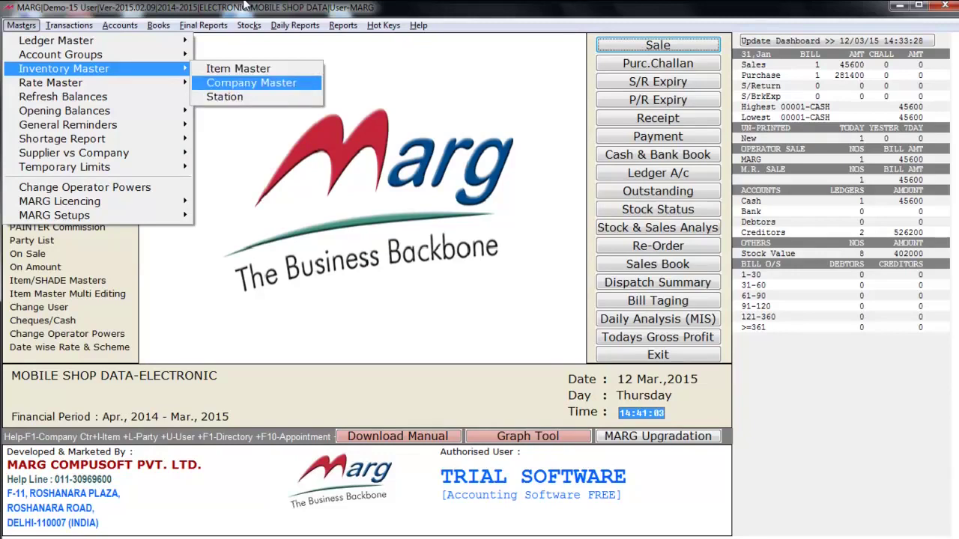
key(Down)
key(Up)
key(Up)
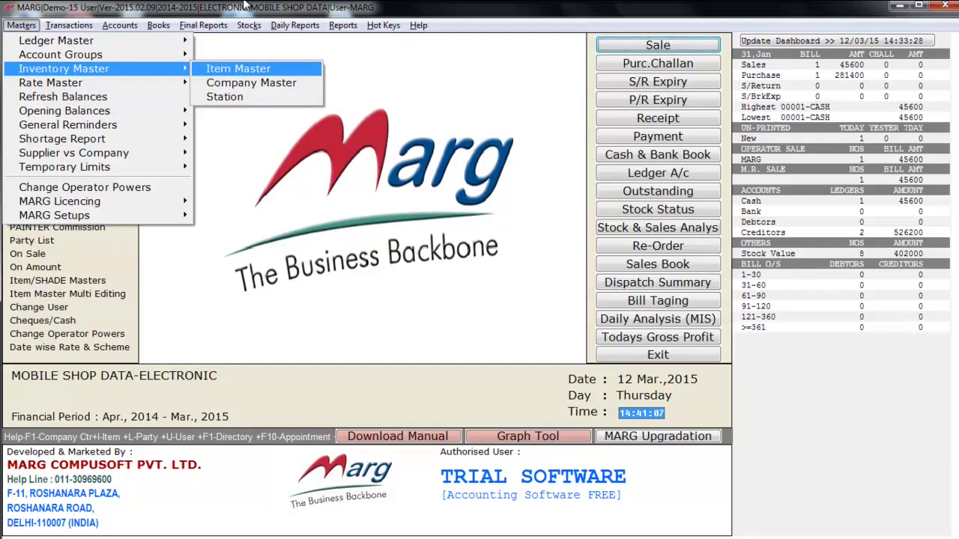
key(Return)
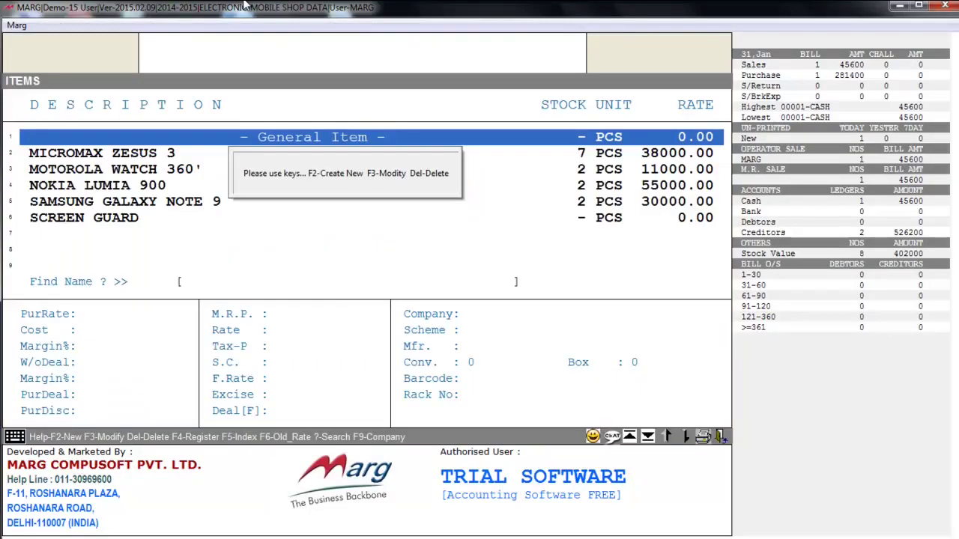
- Browse the items between MICROMAX ZESUS 3 and SCREEN GUARD, then start a new product with F2
key(Down)
key(Down)
key(Down)
key(Down)
key(Up)
key(Up)
key(Up)
key(Down)
key(Down)
key(Down)
key(Down)
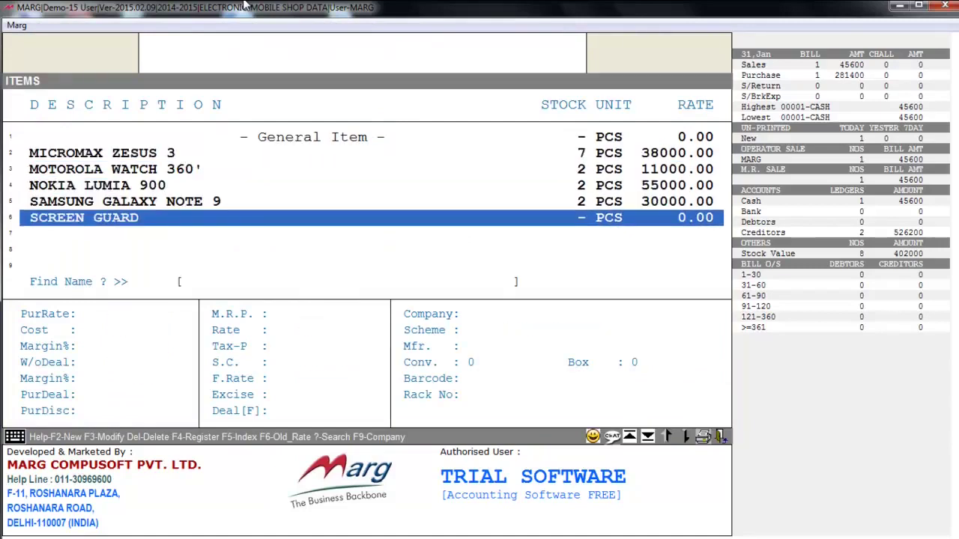
key(Up)
key(Up)
key(Up)
key(Up)
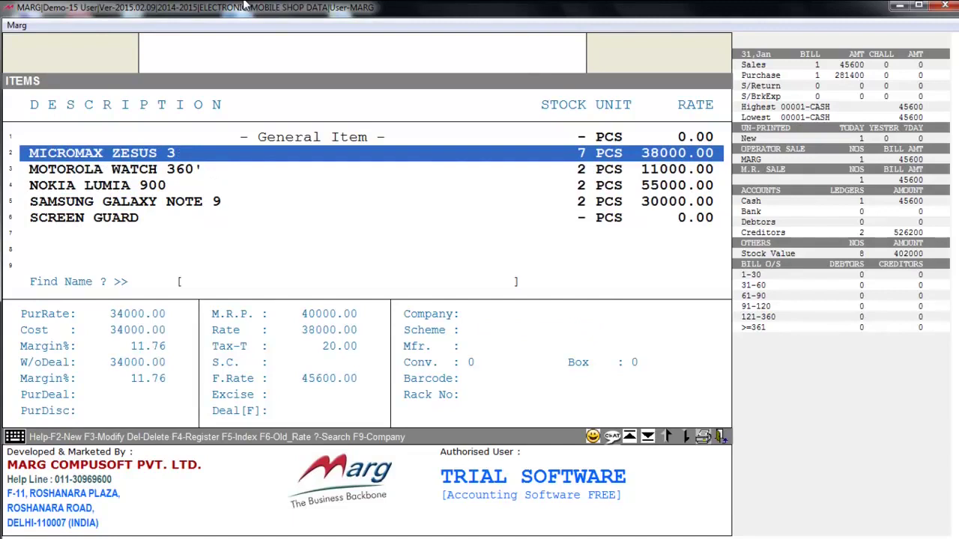
key(F2)
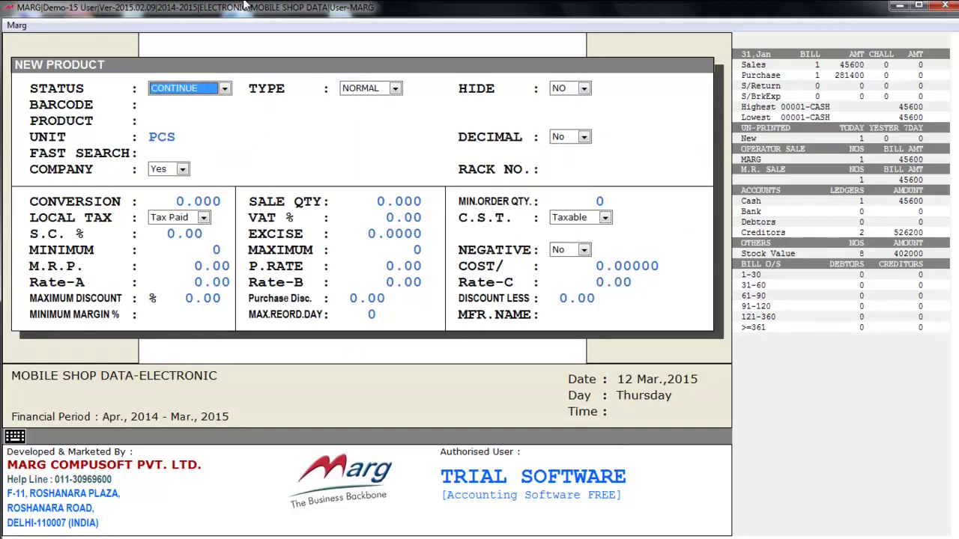
- Enter HTC 820 as the product name on the new product form
key(Return)
key(Return)
key(Return)
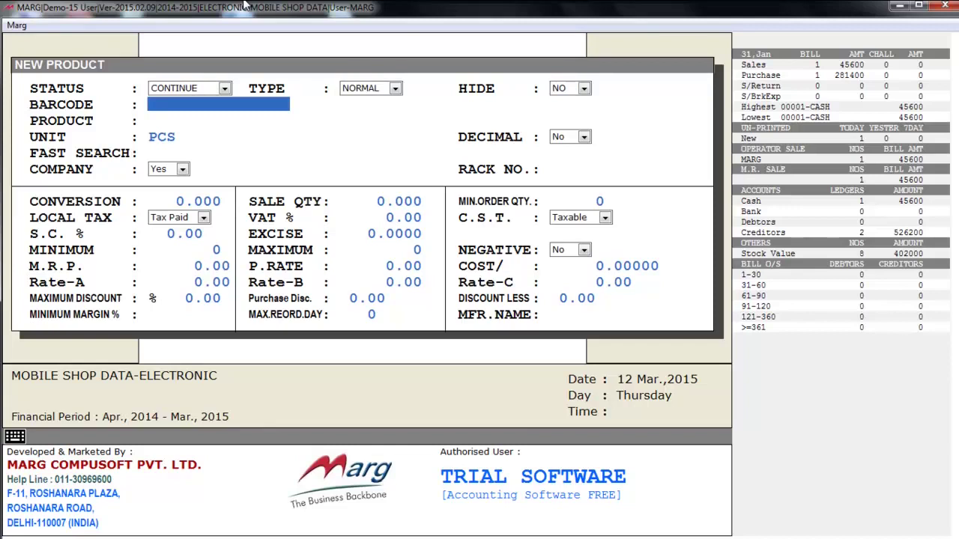
key(Return)
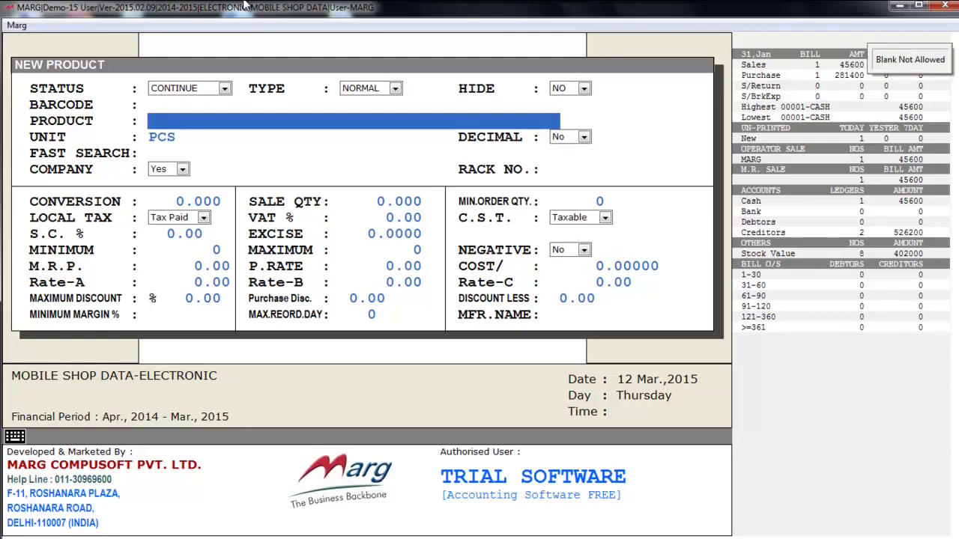
text(HT)
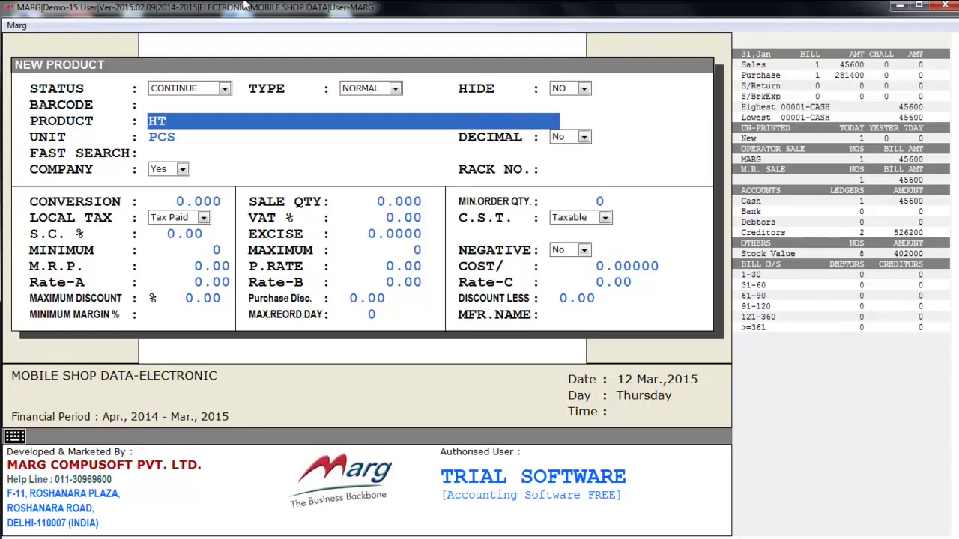
text(C 820)
key(Return)
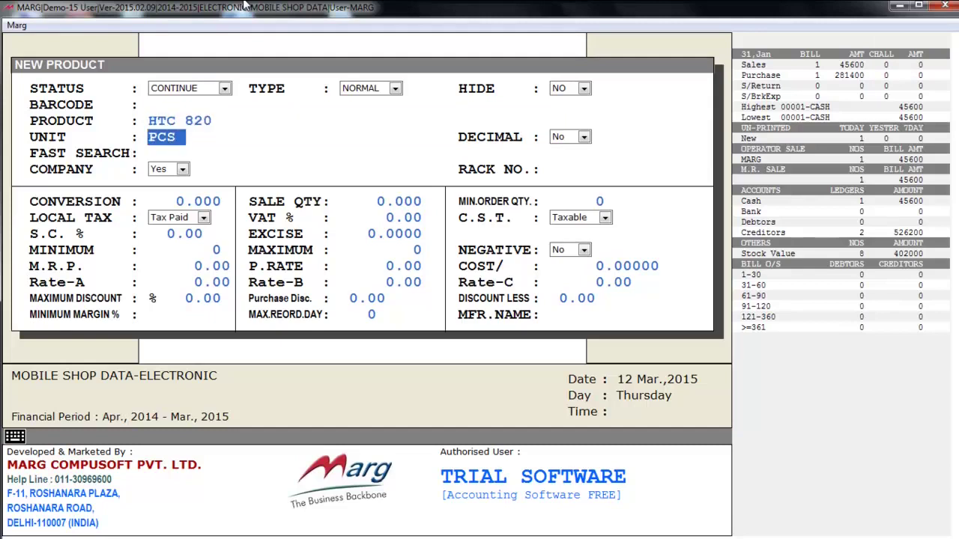
key(Return)
key(Return)
key(Return)
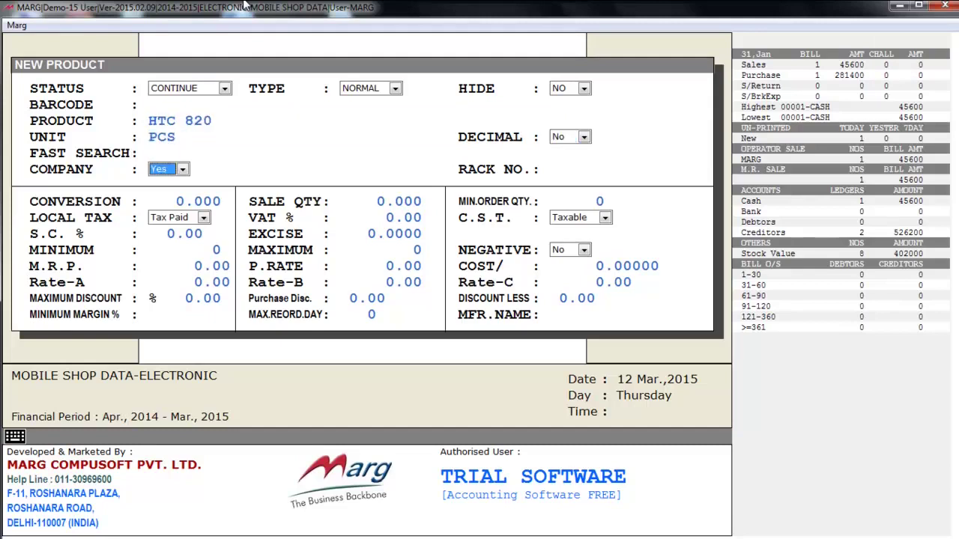
- Set COMPANY to No and create and save a new company named HTC
key(alt+Down)
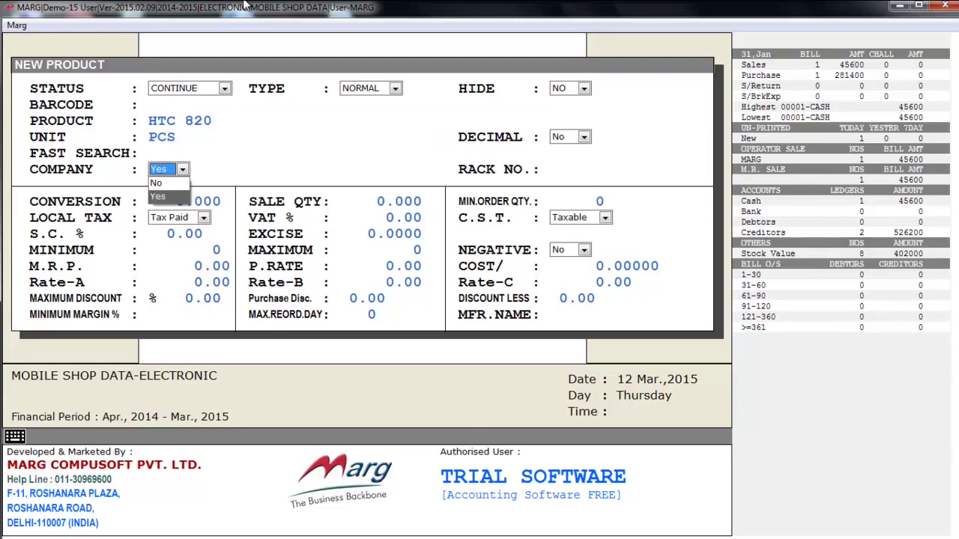
key(Up)
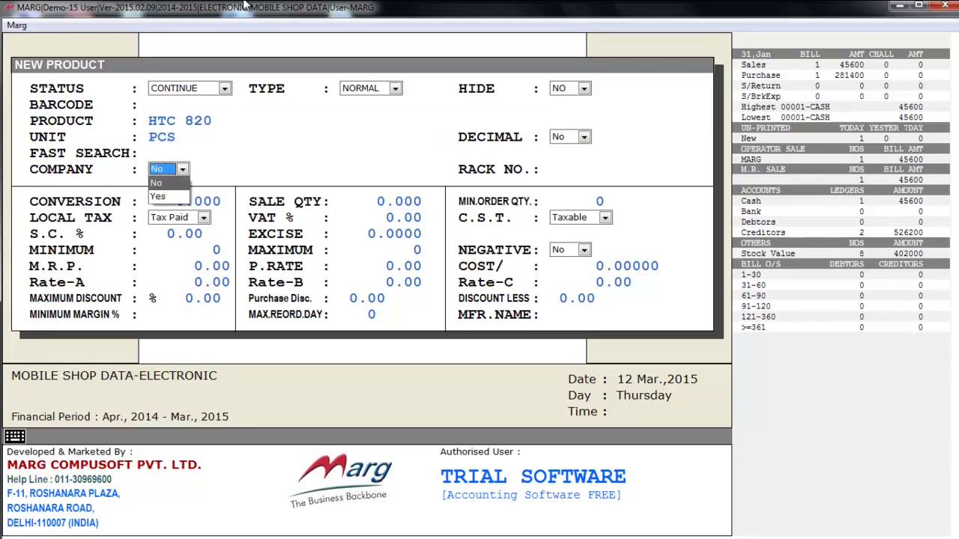
key(Return)
key(Down)
key(Down)
key(Down)
key(Down)
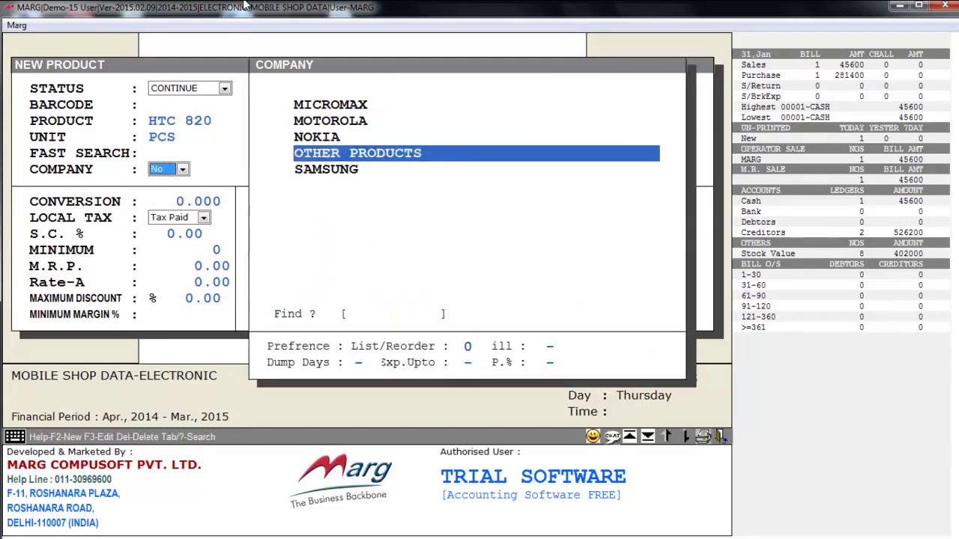
key(Up)
key(Up)
key(Up)
key(Up)
key(Down)
key(Down)
key(Up)
key(Up)
key(F2)
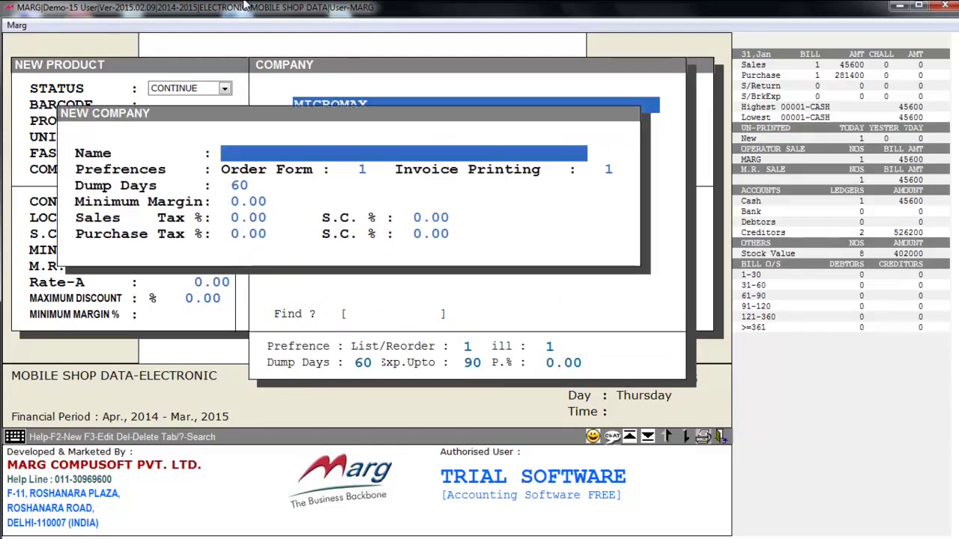
key(BackSpace)
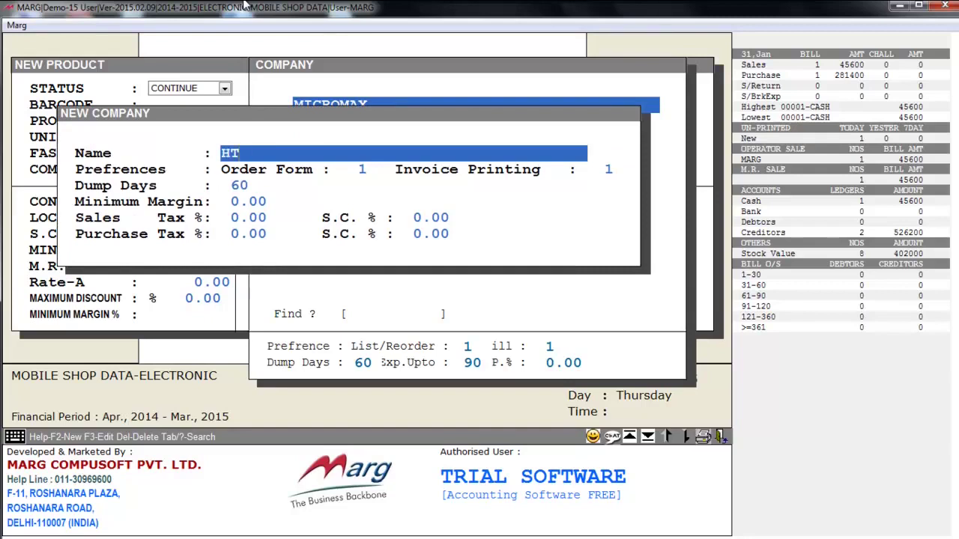
text(C)
key(Return)
key(Return)
key(Return)
key(Return)
key(Return)
key(Return)
key(Return)
key(Return)
key(Escape)
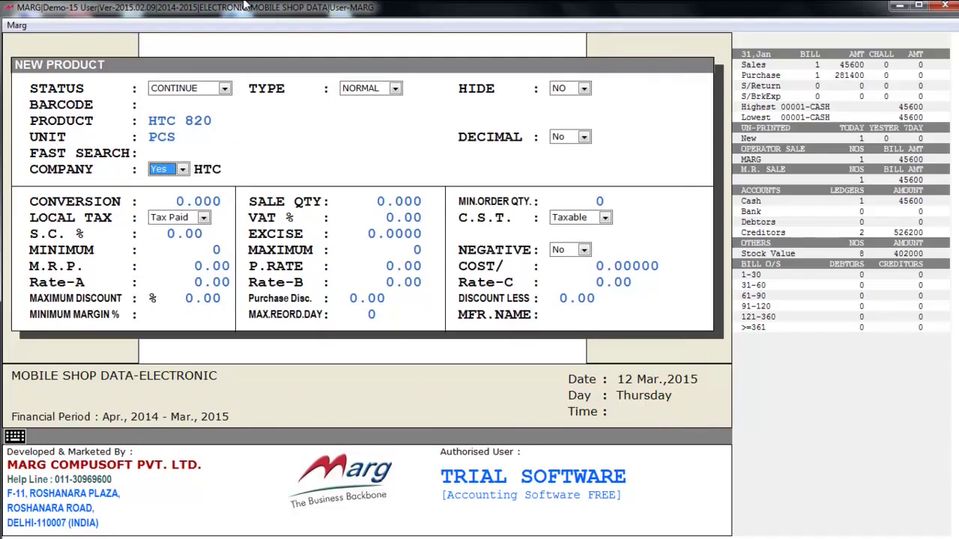
- Accept the remaining rate and discount fields, save HTC 820, and close the form
key(Return)
key(Return)
key(Return)
key(Return)
key(Return)
key(Return)
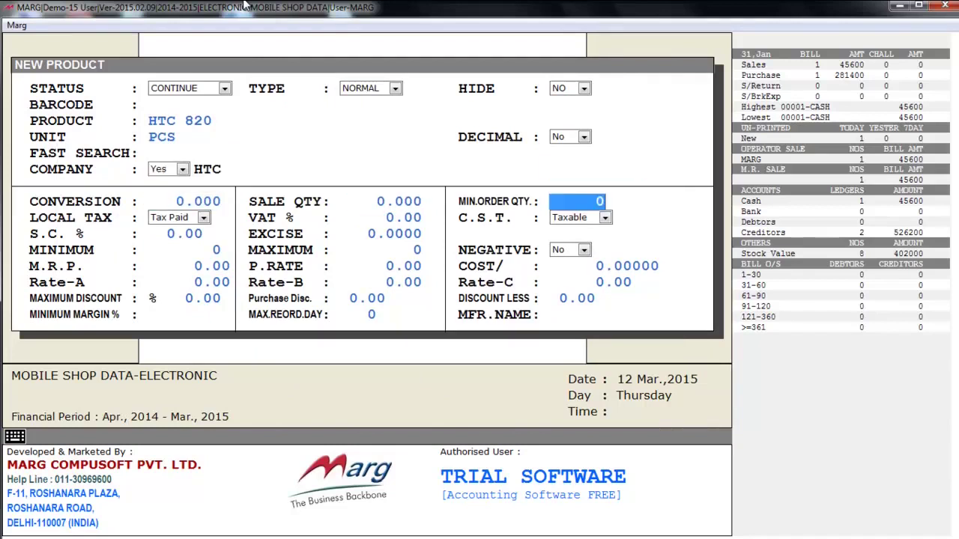
key(Return)
key(Return)
key(Return)
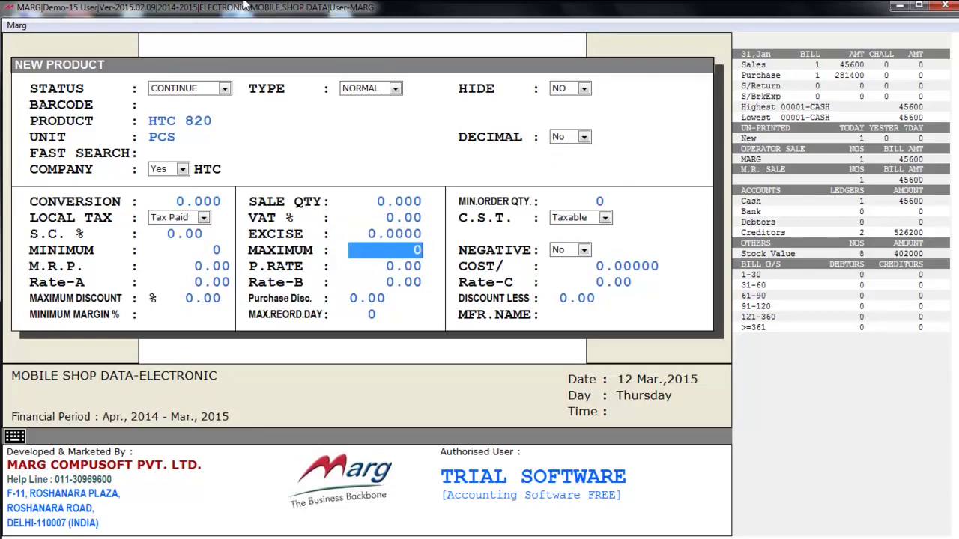
key(Return)
key(Return)
key(Return)
key(Return)
key(Return)
key(Return)
key(Return)
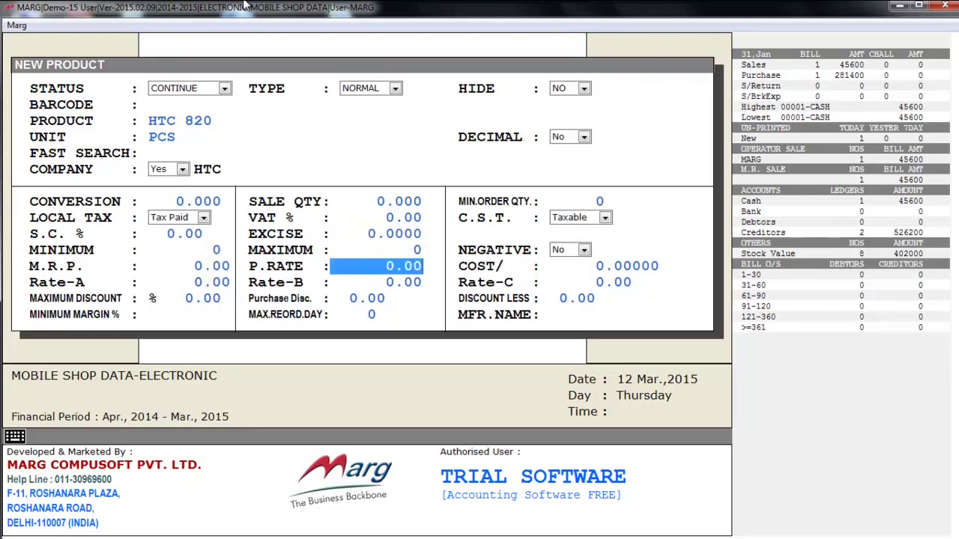
key(Return)
key(Return)
key(Return)
key(Return)
key(Return)
key(Return)
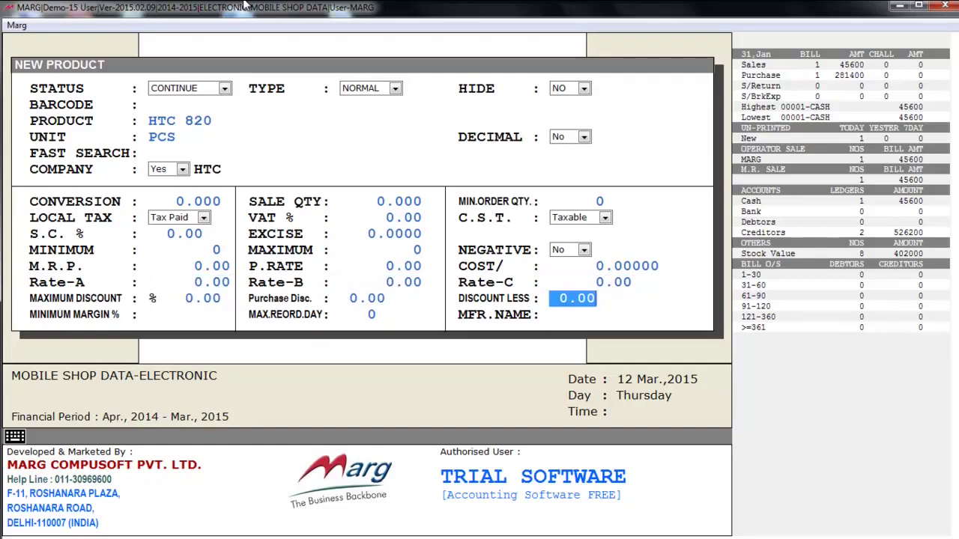
key(Return)
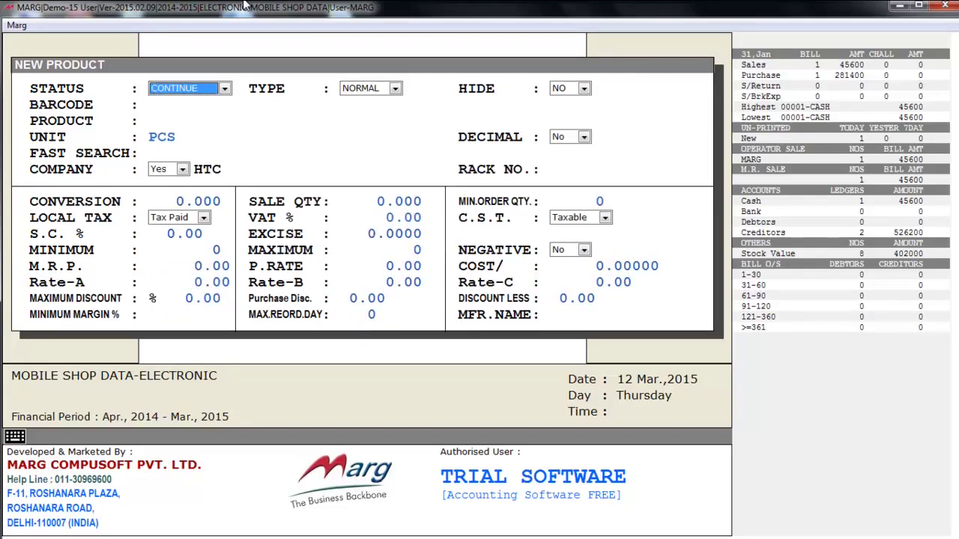
key(Escape)
- Open MICROMAX ZESUS 3 for editing and exit without saving changes
key(Down)
key(Down)
key(Down)
key(Down)
key(Down)
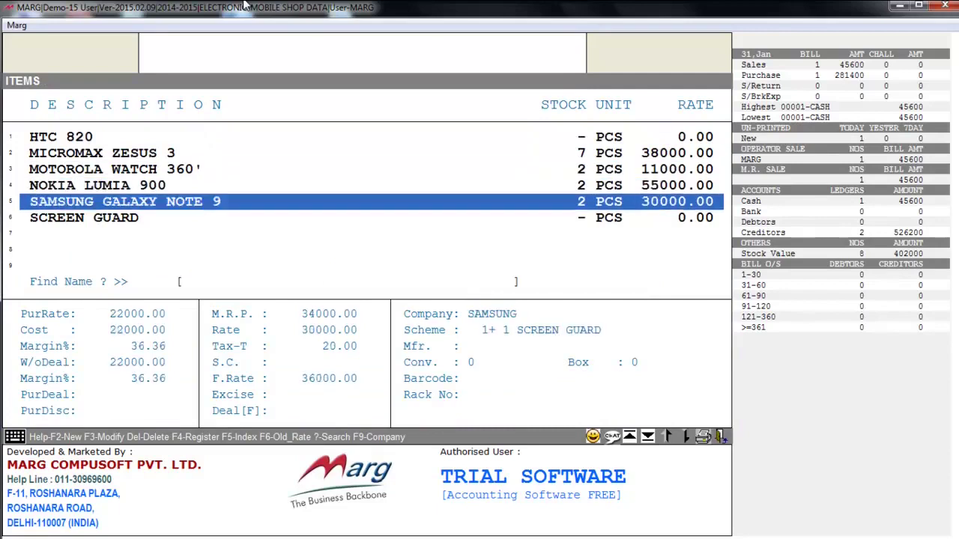
key(Up)
key(Up)
key(Up)
key(Up)
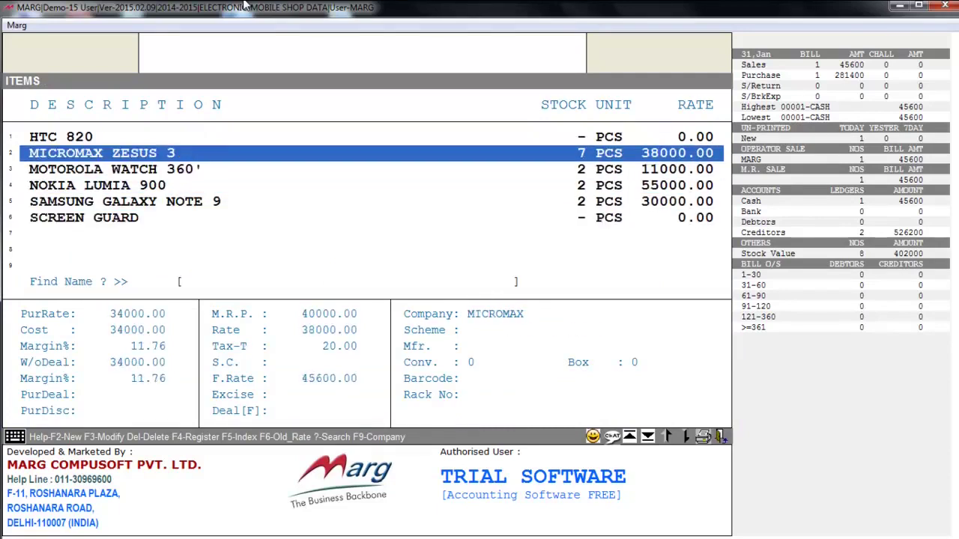
key(F3)
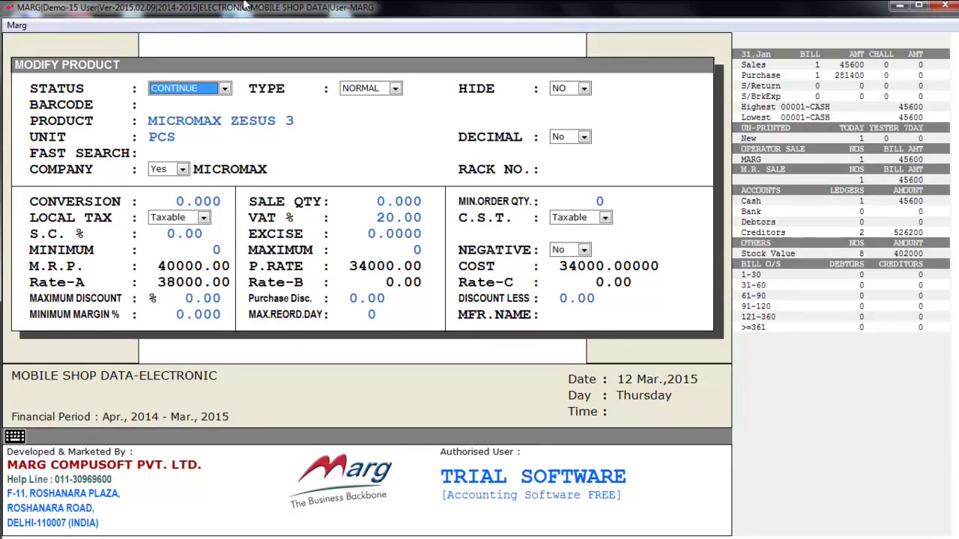
key(Escape)
key(Right)
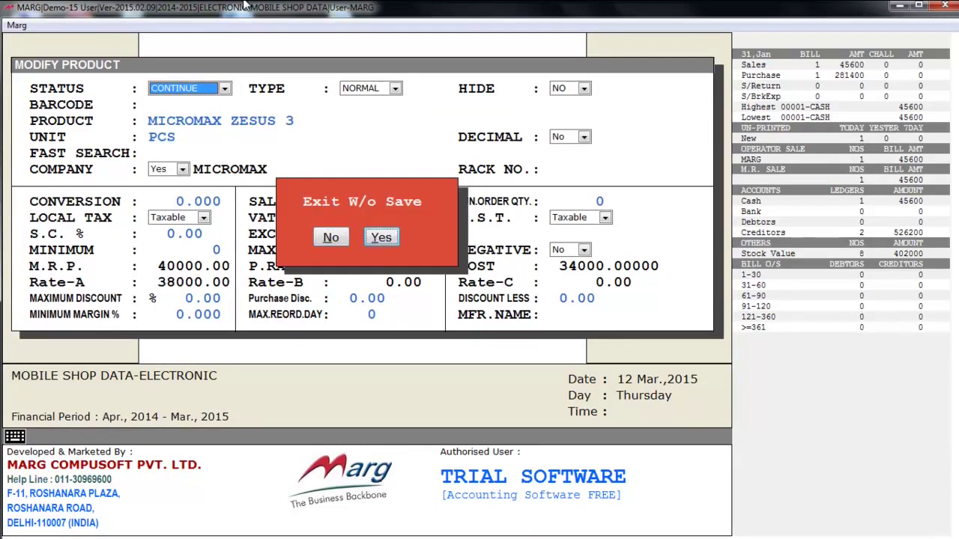
key(Return)
- Decline deleting MOTOROLA WATCH 360' and close the item list
key(Down)
key(Down)
key(Down)
key(Down)
key(Up)
key(Up)
key(Up)
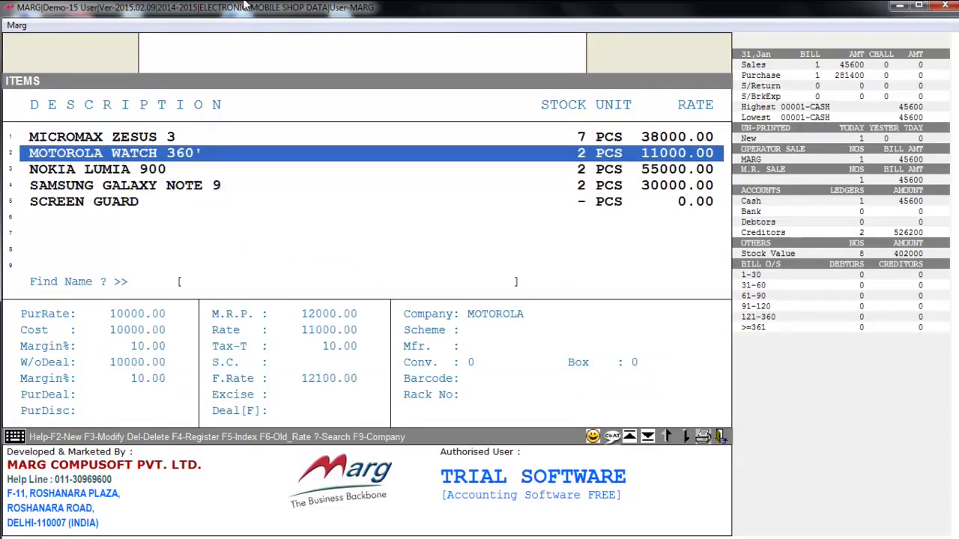
key(Delete)
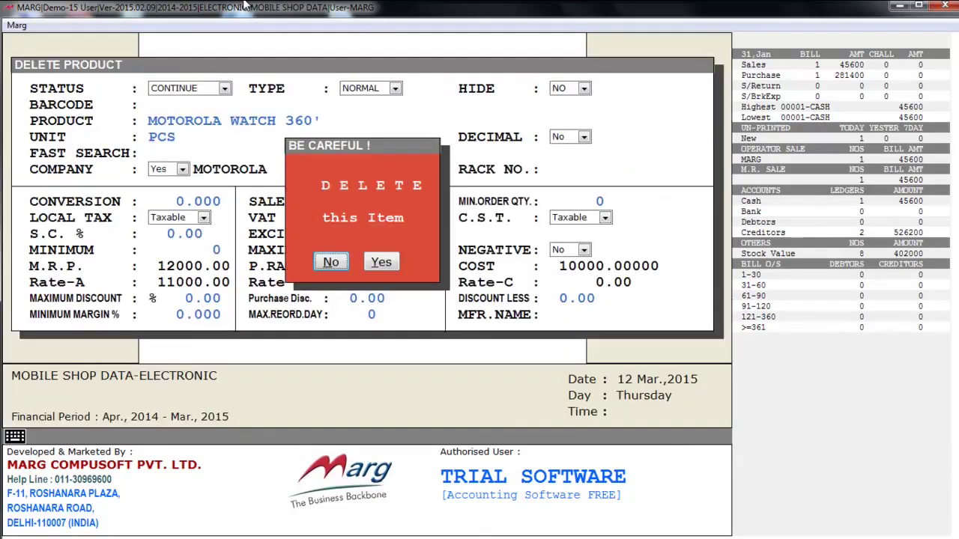
key(Return)
key(Escape)
key(alt+m)
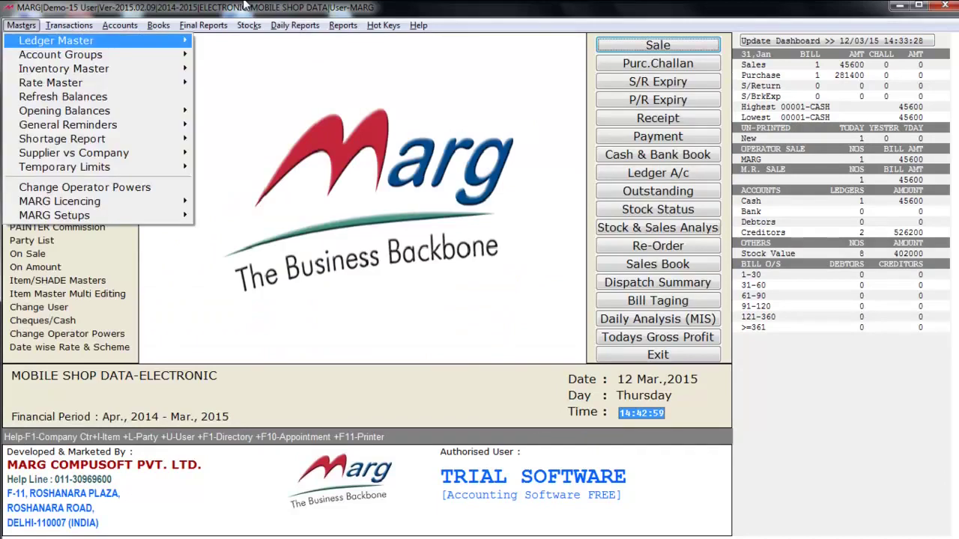
key(Down)
key(Down)
key(Down)
key(Right)
key(Down)
key(Up)
key(Right)
key(Down)
key(Down)
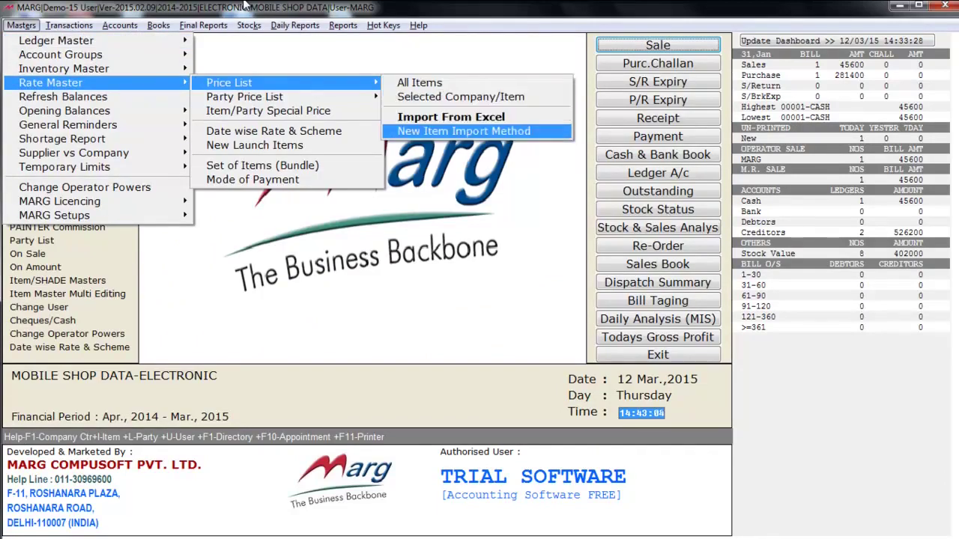
key(Up)
key(Down)
key(Up)
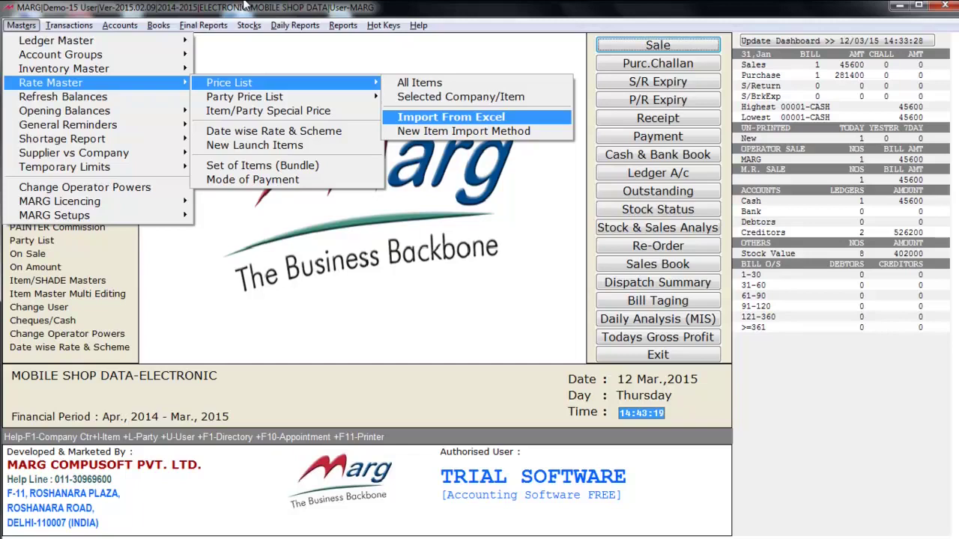
key(Left)
key(Down)
key(Right)
key(Left)
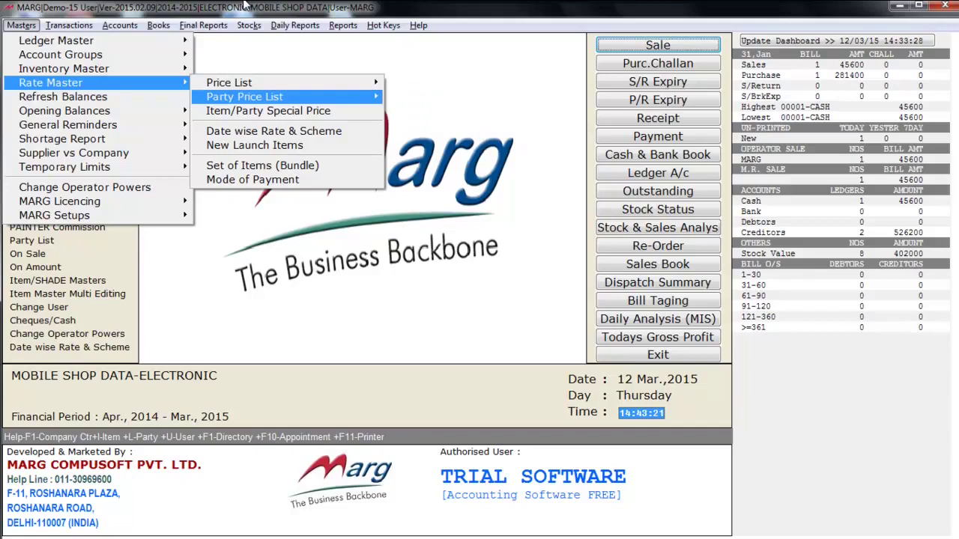
key(Down)
key(Down)
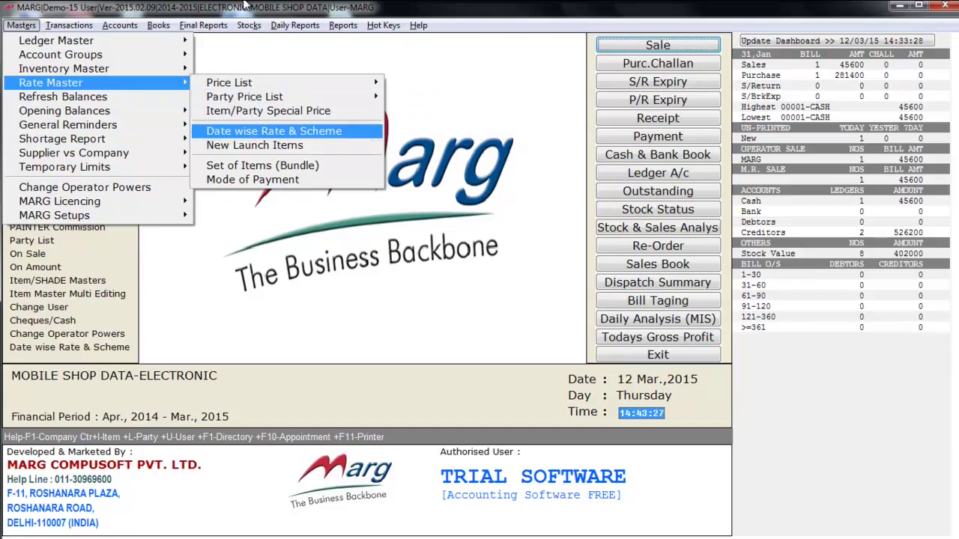
key(Left)
key(Down)
key(Down)
key(Right)
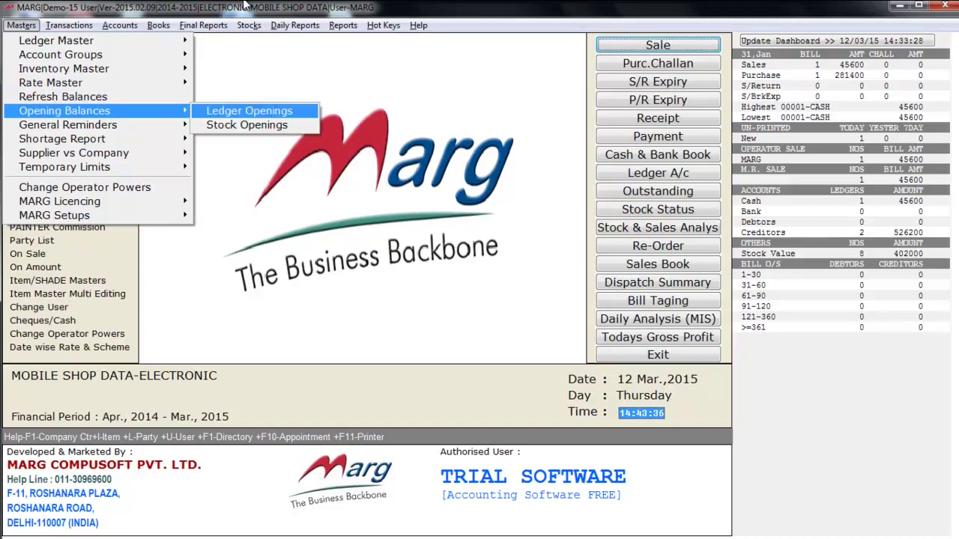
key(Down)
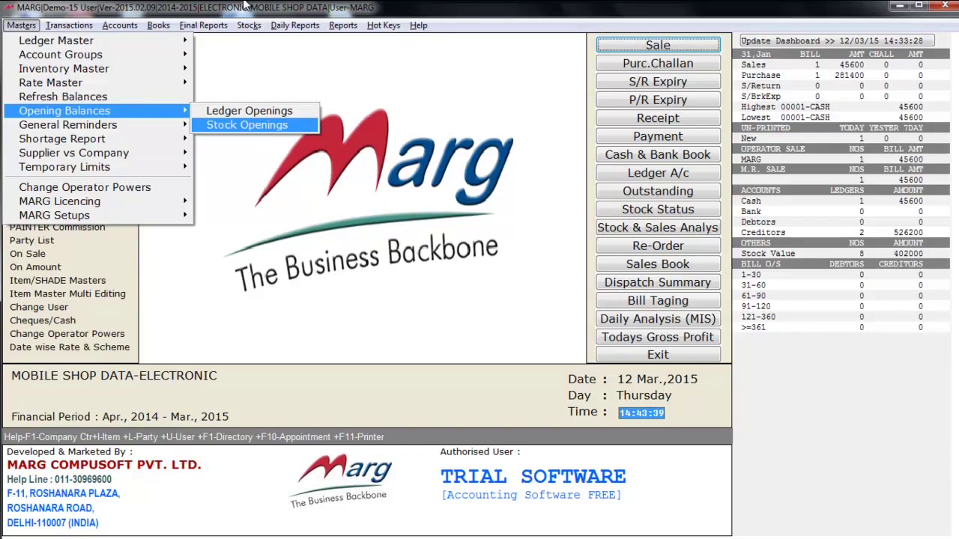
key(Left)
key(Escape)
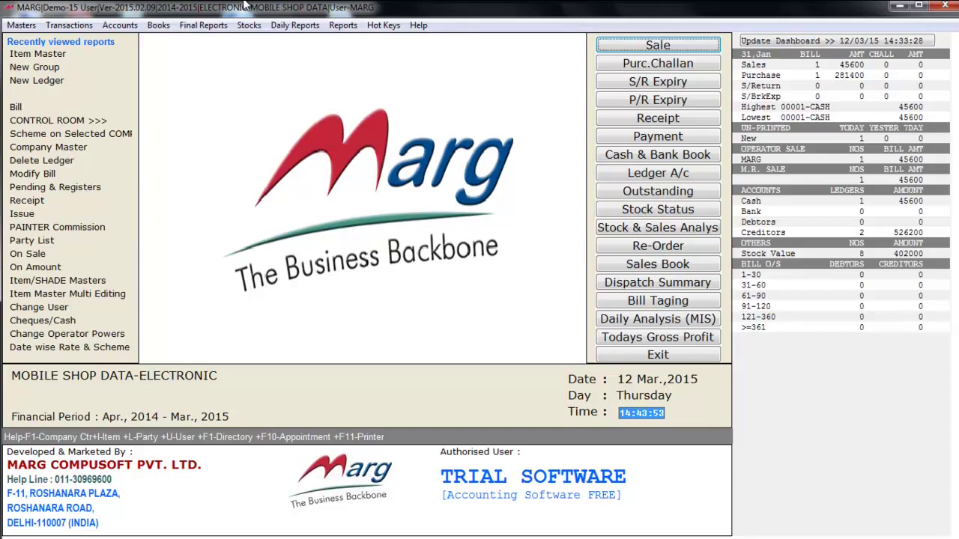
- Start a new purchase bill from Transactions > Purchase > Bill, accepting the 12/03/2015 date
key(alt+t)
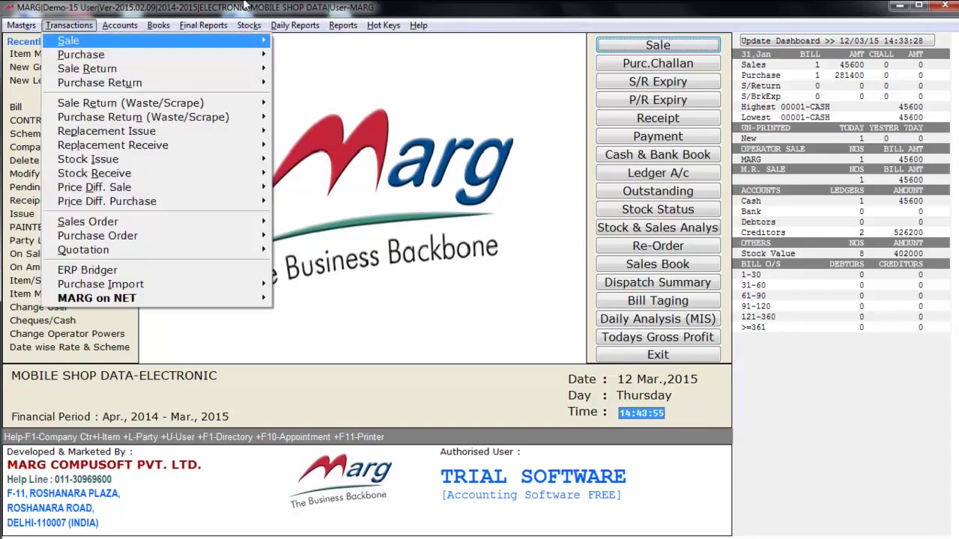
key(Down)
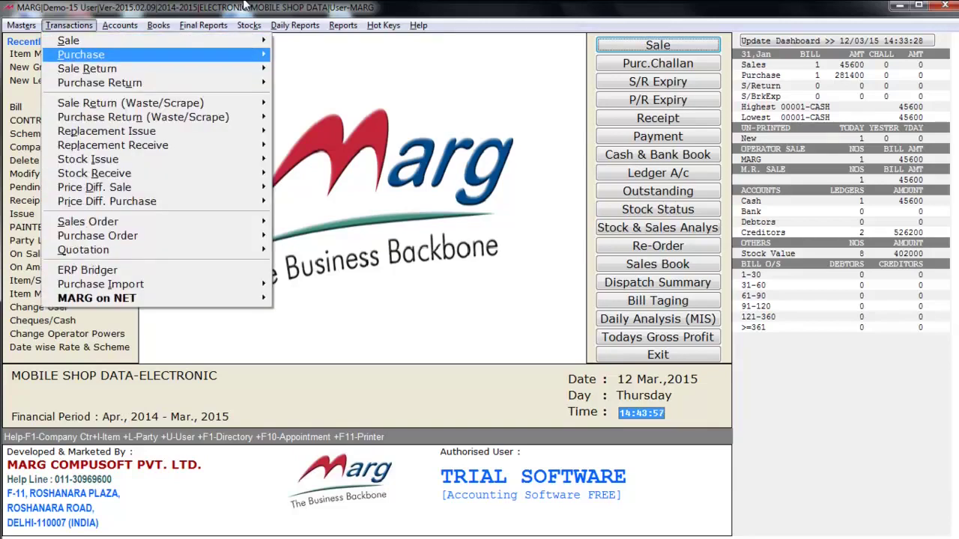
key(Right)
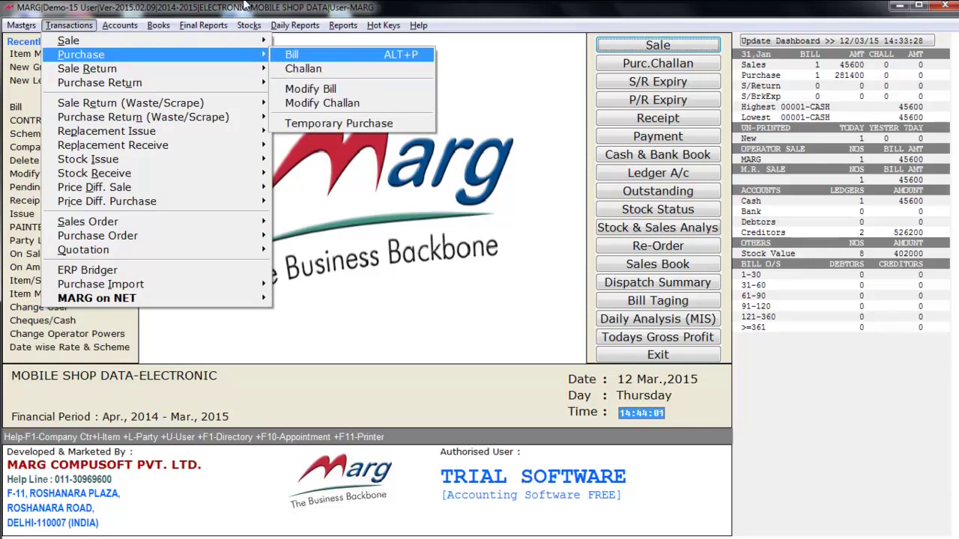
key(Return)
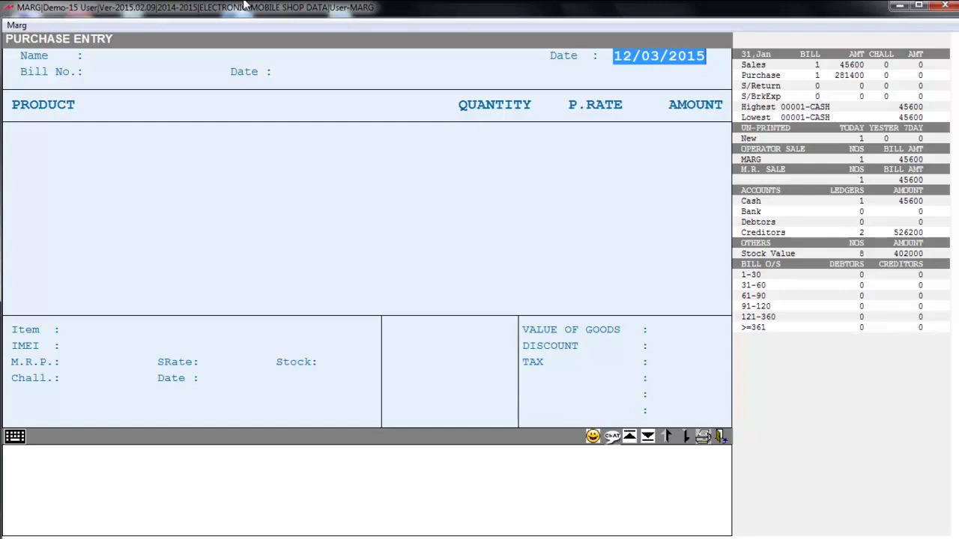
key(Return)
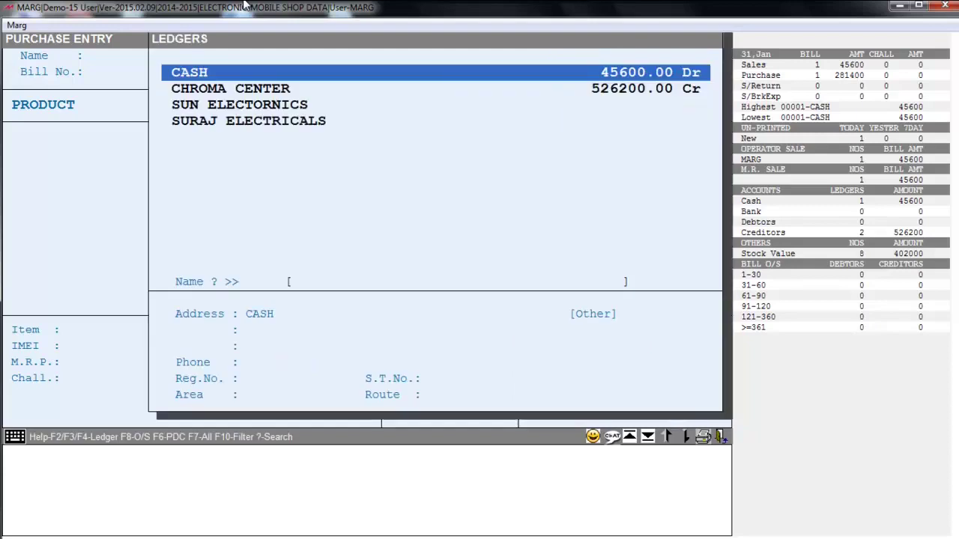
- Choose supplier SUN ELECTORNICS, enter 21 as the bill number, and accept the bill date
key(Down)
key(Down)
key(Down)
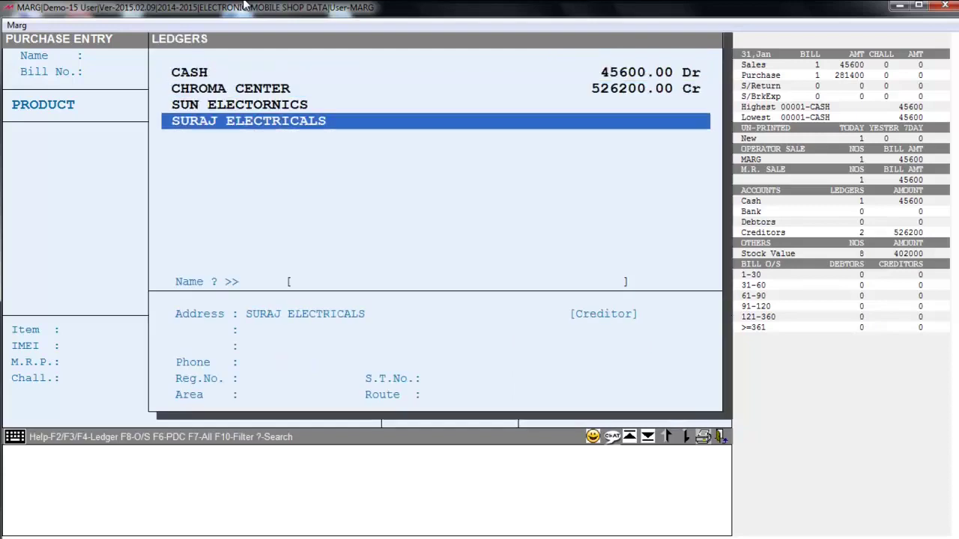
key(Up)
key(Up)
key(Up)
key(Down)
key(Down)
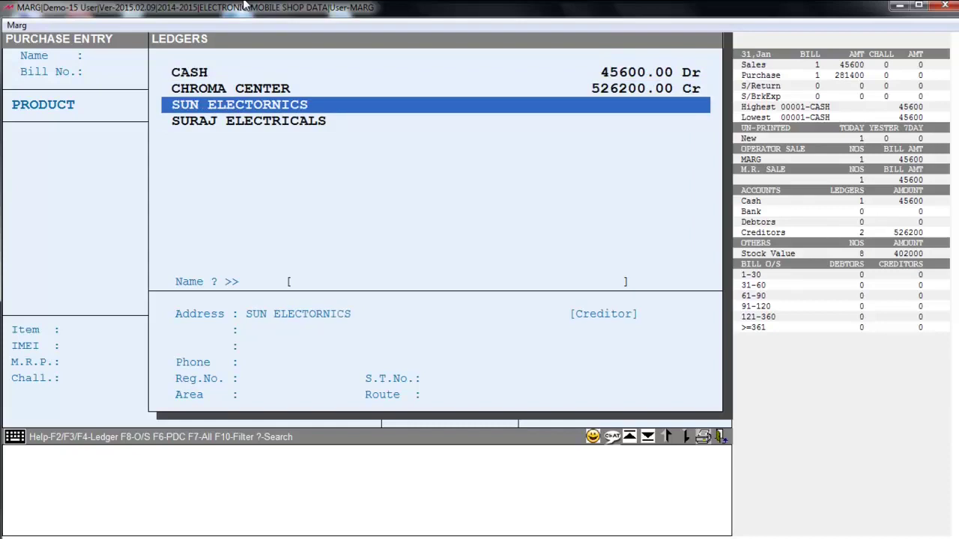
key(Return)
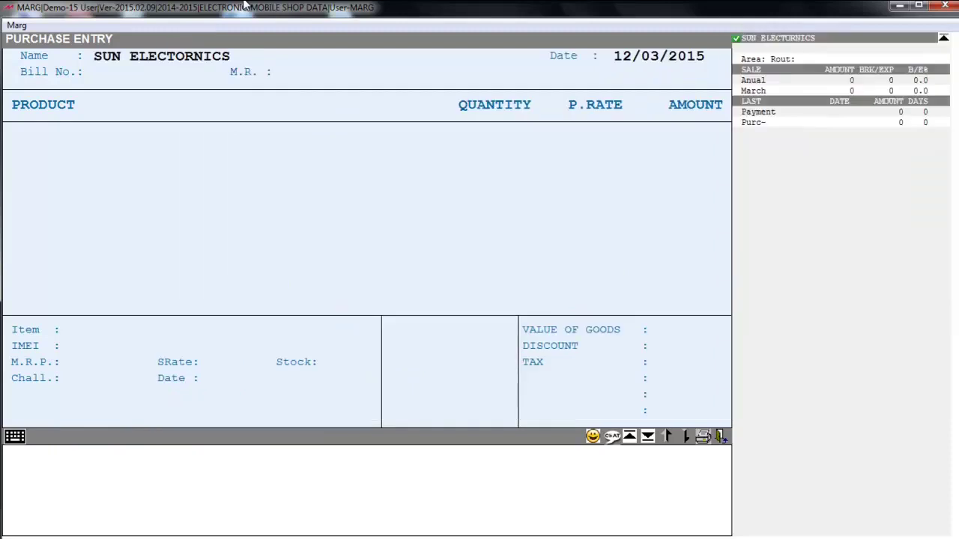
text(21)
key(Return)
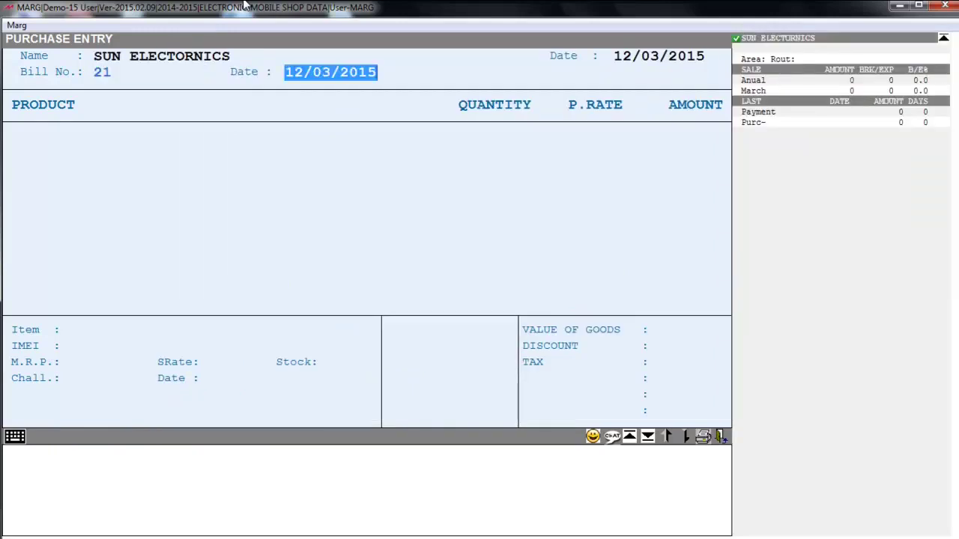
key(Return)
key(Return)
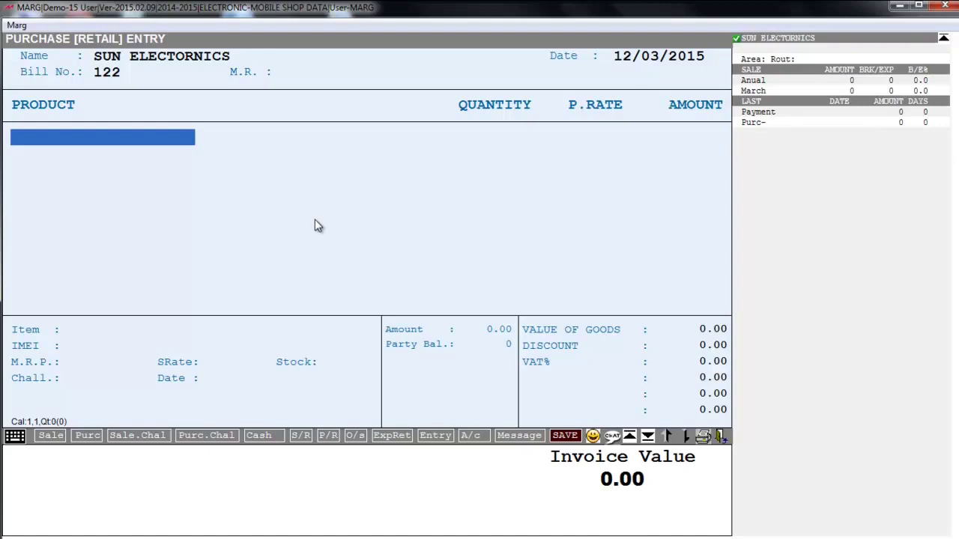
- Add HTC 820 from the stock item list to the bill
key(Return)
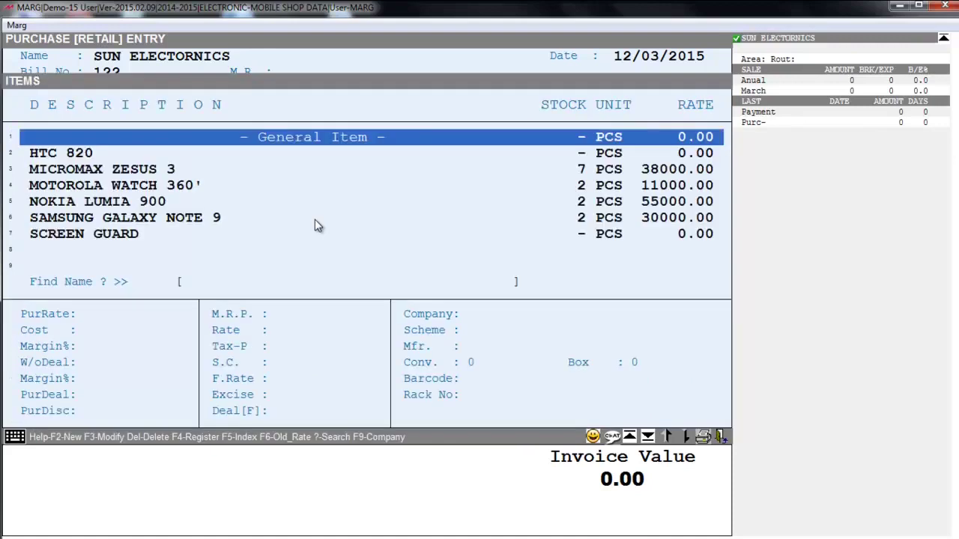
key(Down)
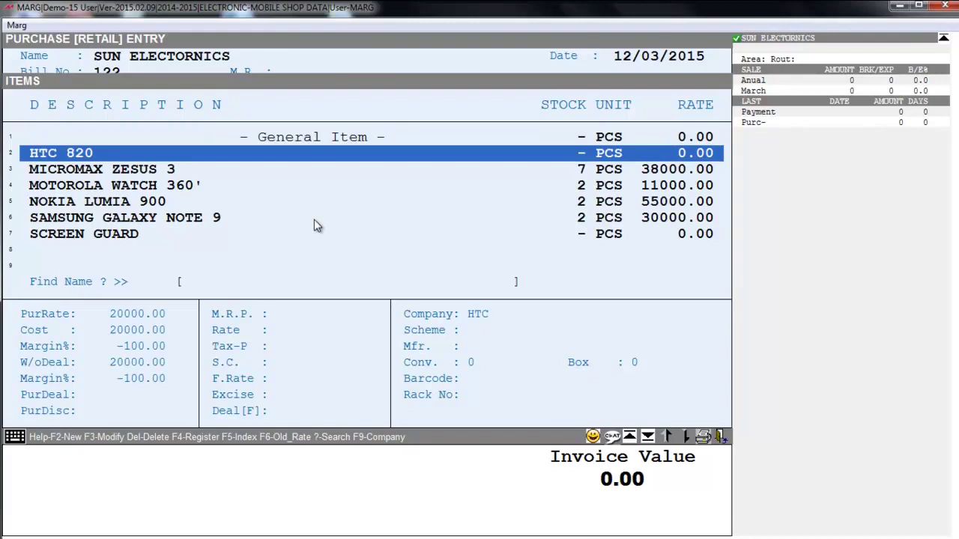
key(Return)
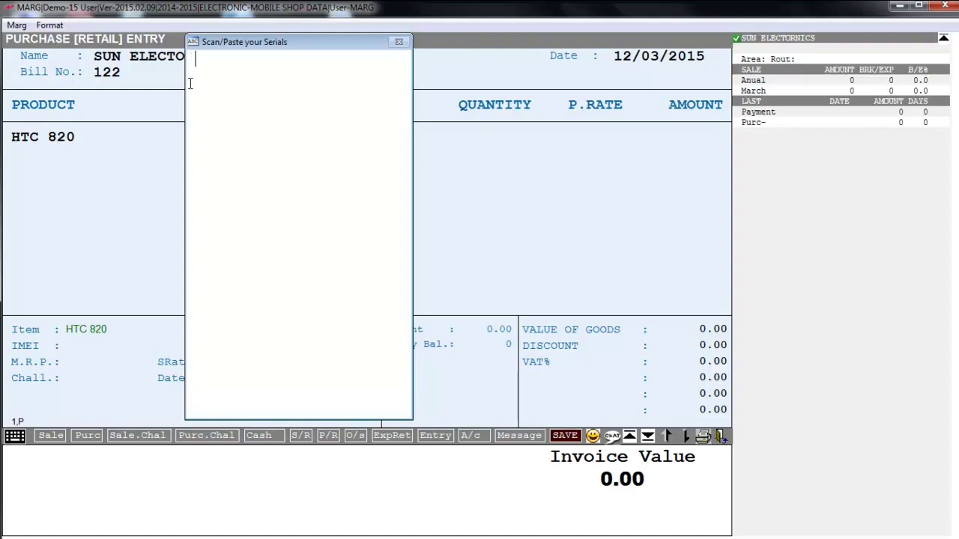
text(32546542113)
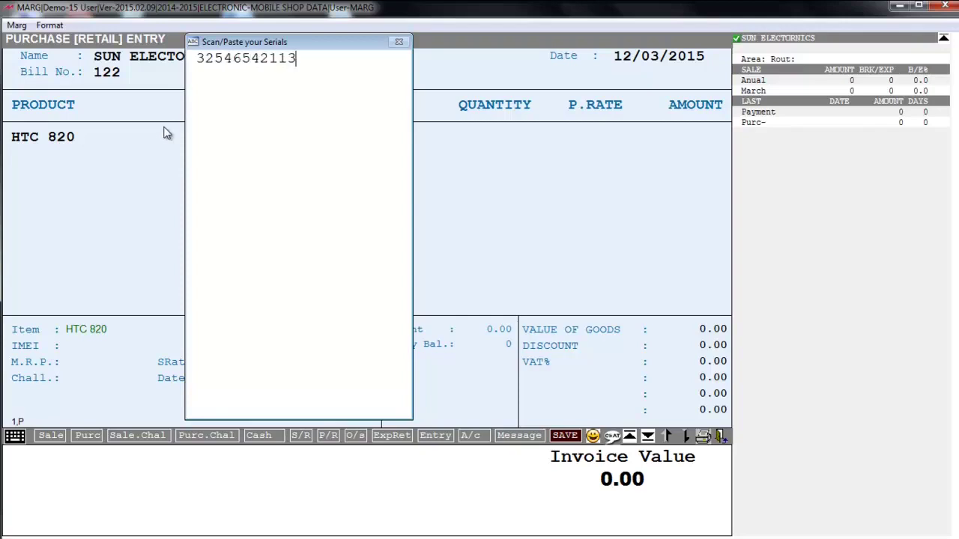
text(.)
key(Return)
text(45464564536)
key(Return)
text(563432134635)
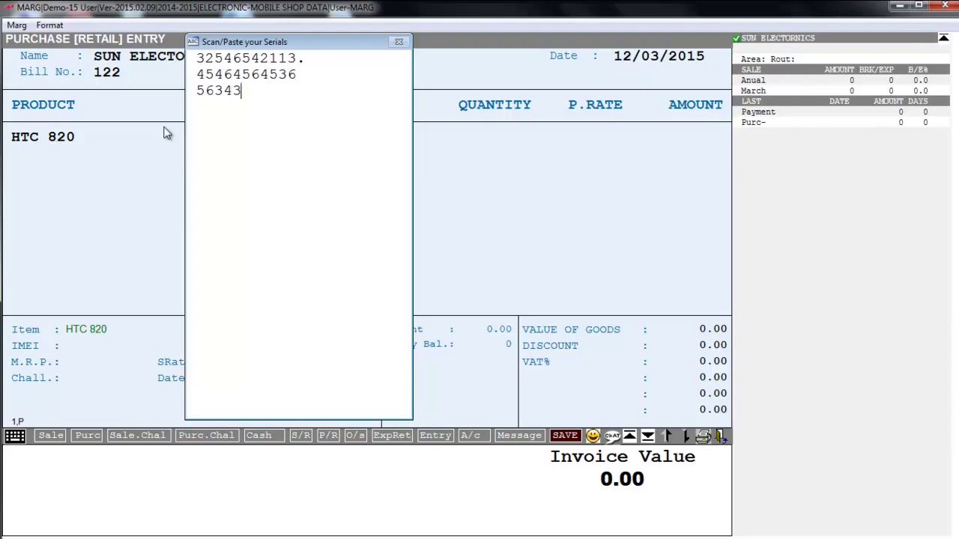
key(BackSpace)
key(Return)
text(41541443421)
key(Return)
text(12450213545)
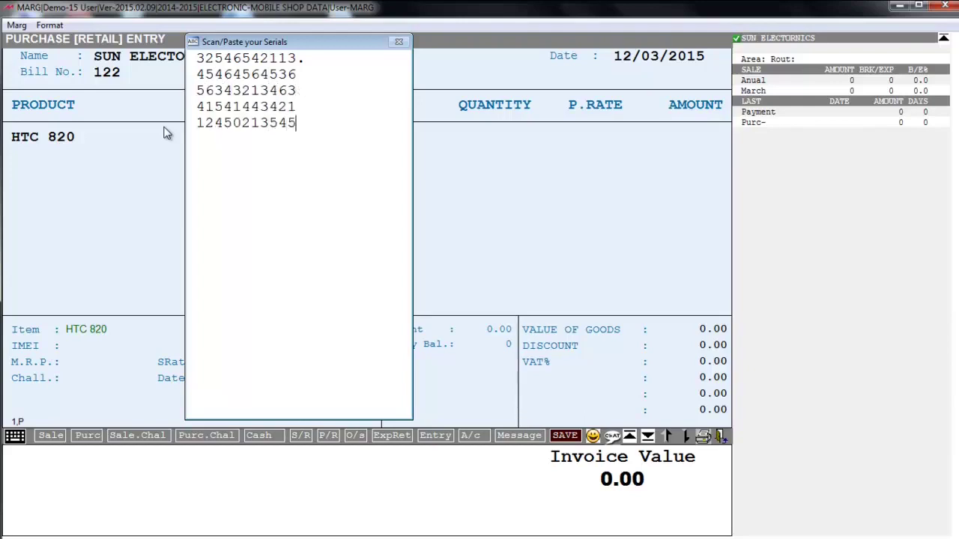
key(Return)
text(12235413445)
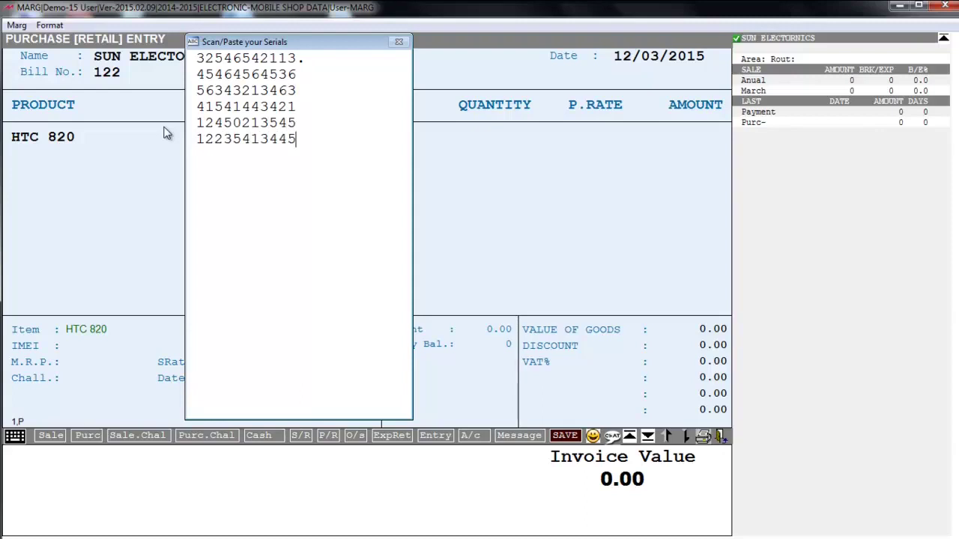
key(Escape)
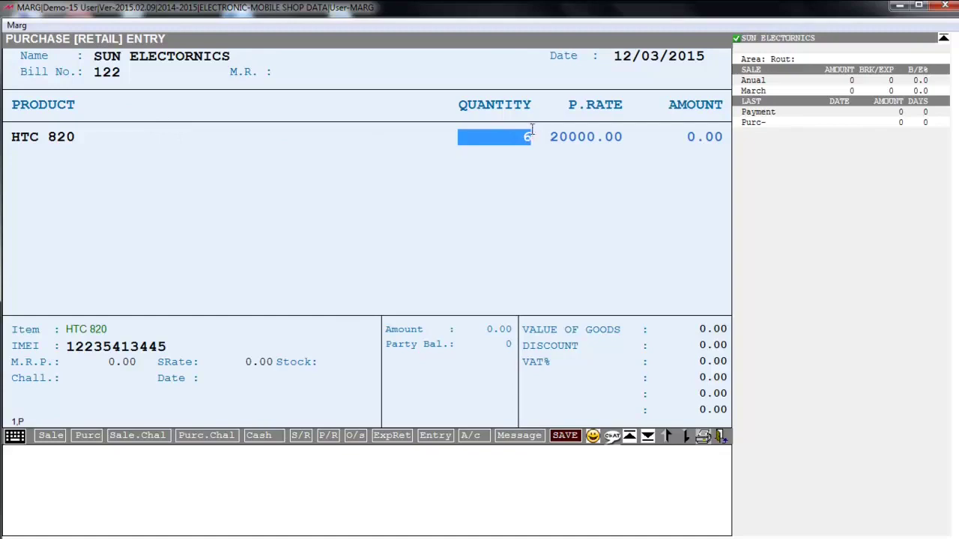
- Accept quantity 6 at 20000.00, confirm the IMEI list, and save the 120000.00 bill without printing
key(Return)
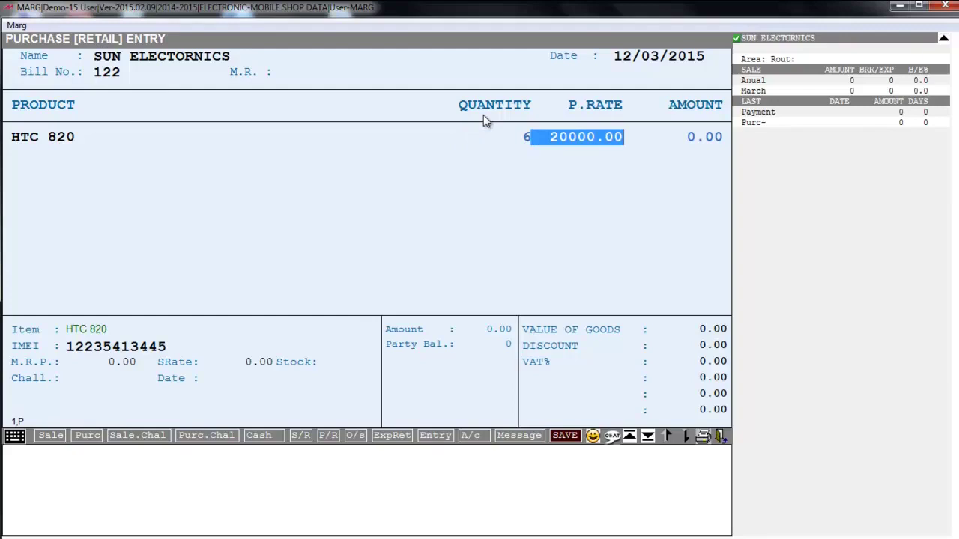
key(Return)
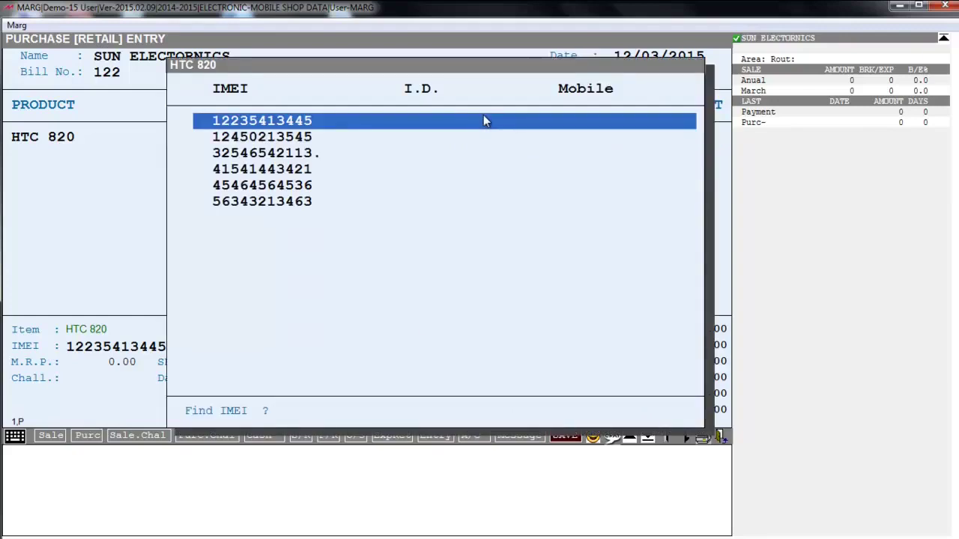
key(Down)
key(Down)
key(Down)
key(Down)
key(Down)
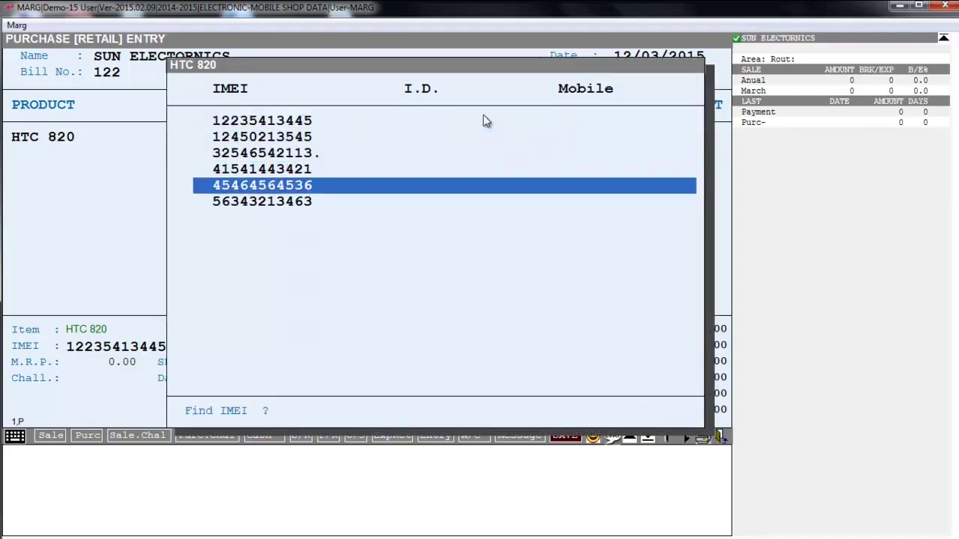
key(Up)
key(Up)
key(Up)
key(Up)
key(Up)
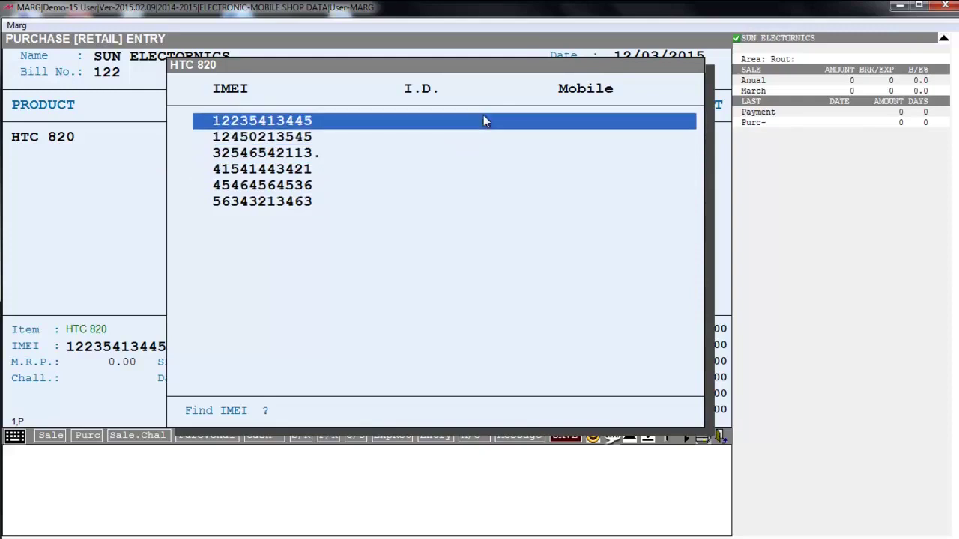
key(Escape)
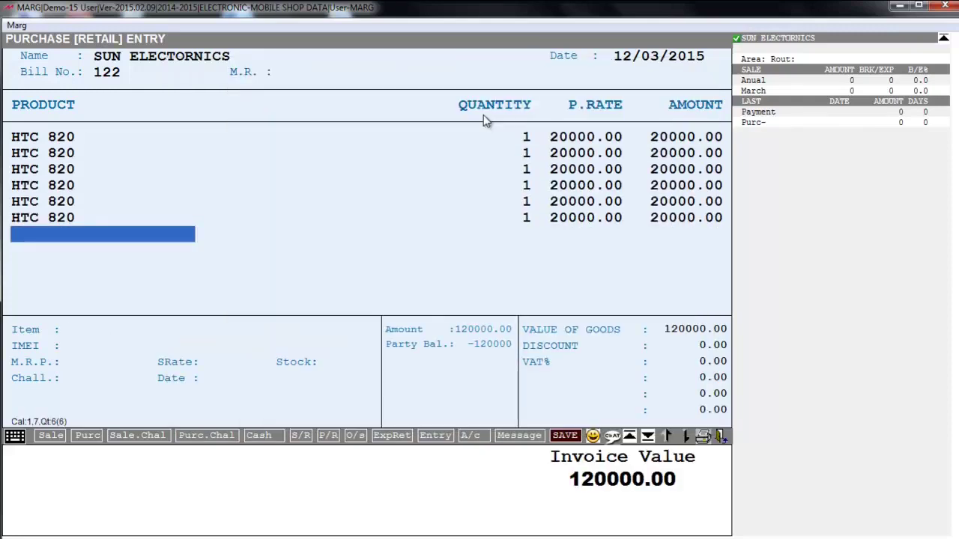
key(Escape)
key(Return)
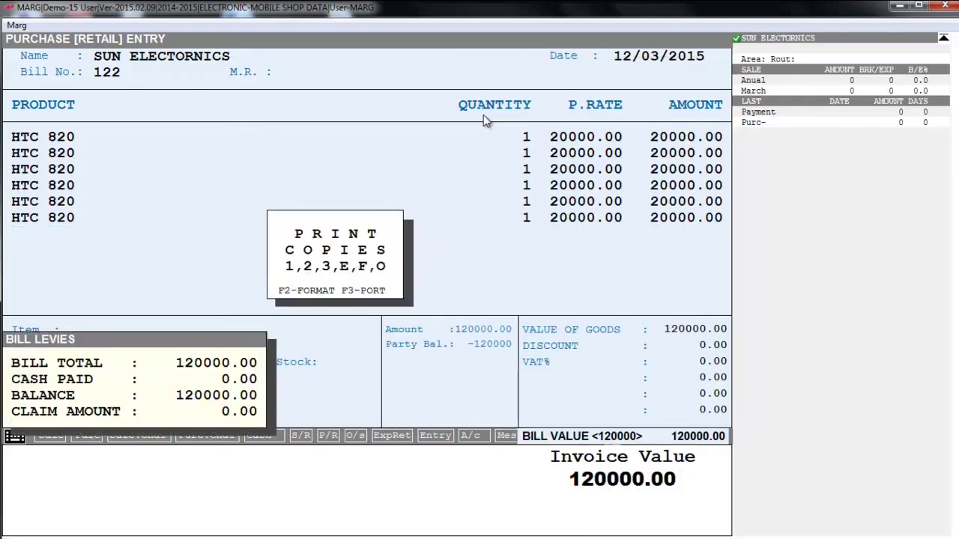
key(Escape)
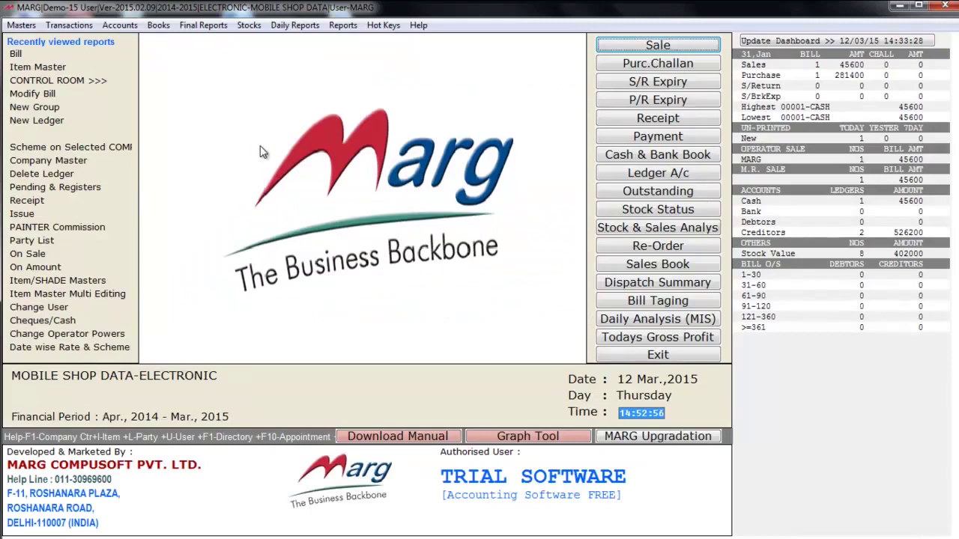
key(alt+t)
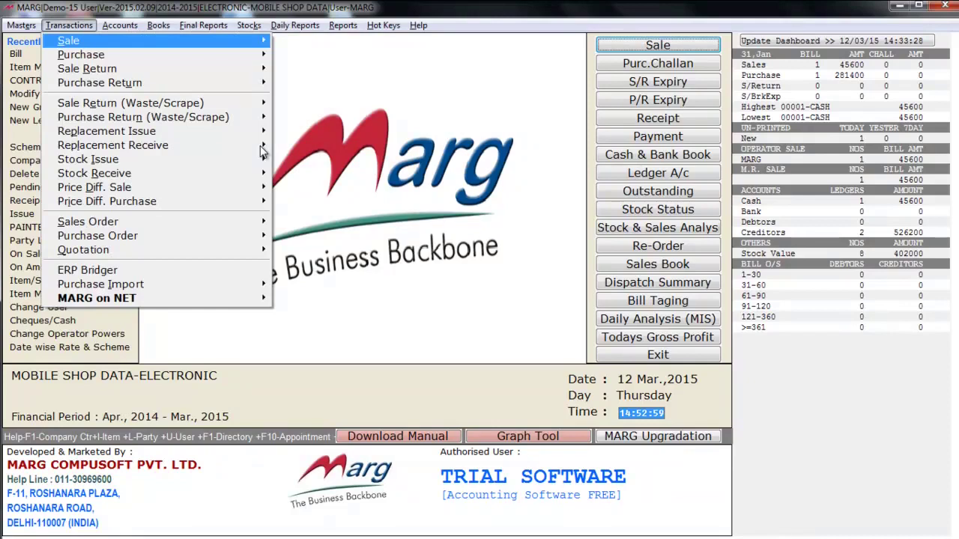
- Start a new sale bill and accept the 12/03/2015 date to list the party ledgers
key(Return)
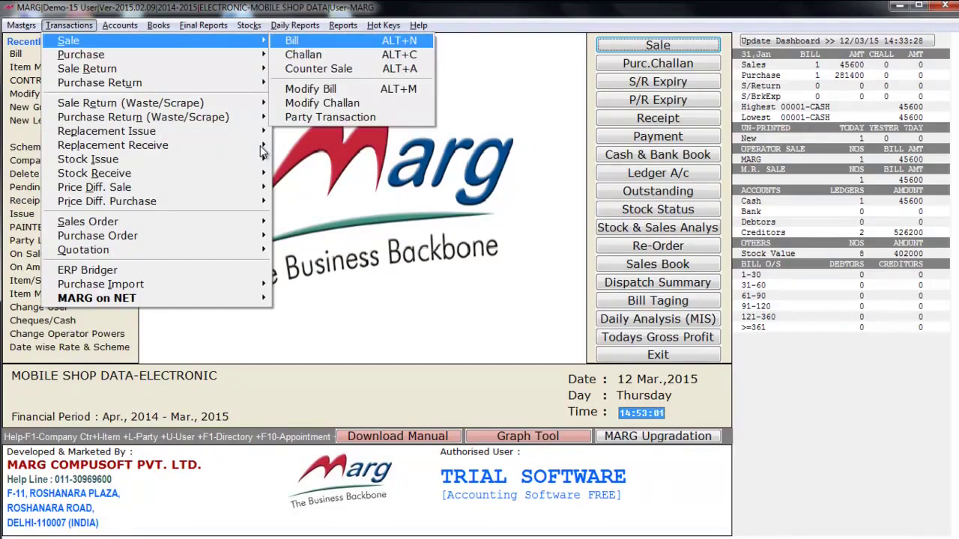
key(Return)
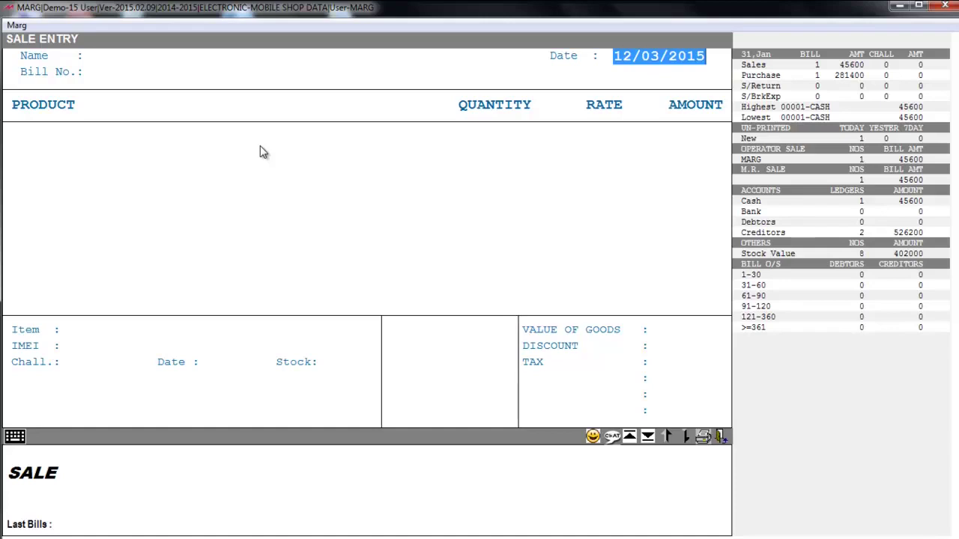
key(Return)
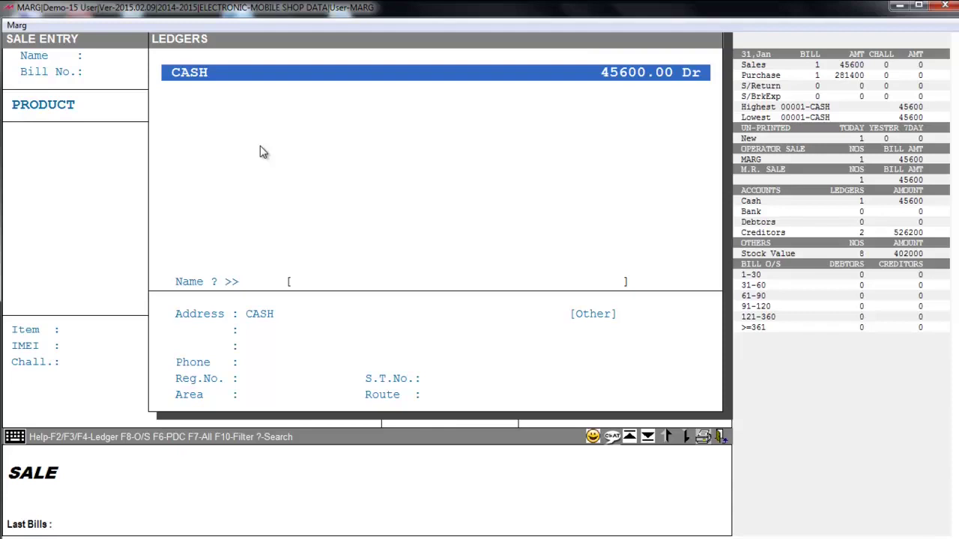
- Choose CASH from the ledgers as the party for sale bill 00002 and skip the party details
key(F2)
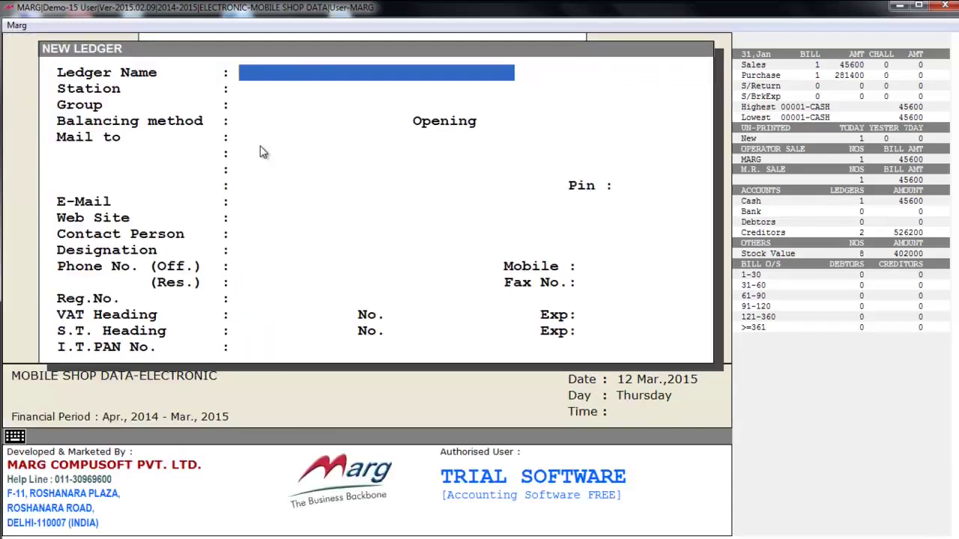
key(Escape)
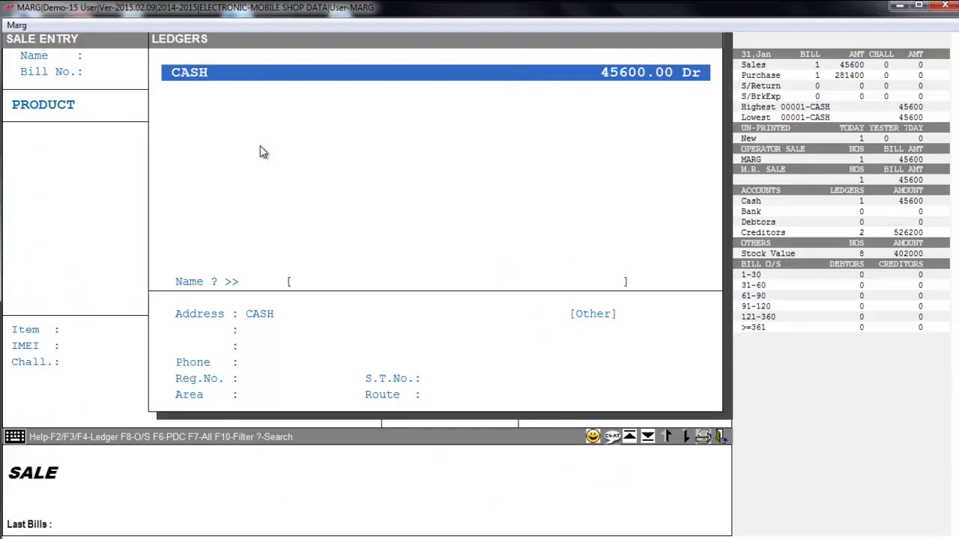
key(Return)
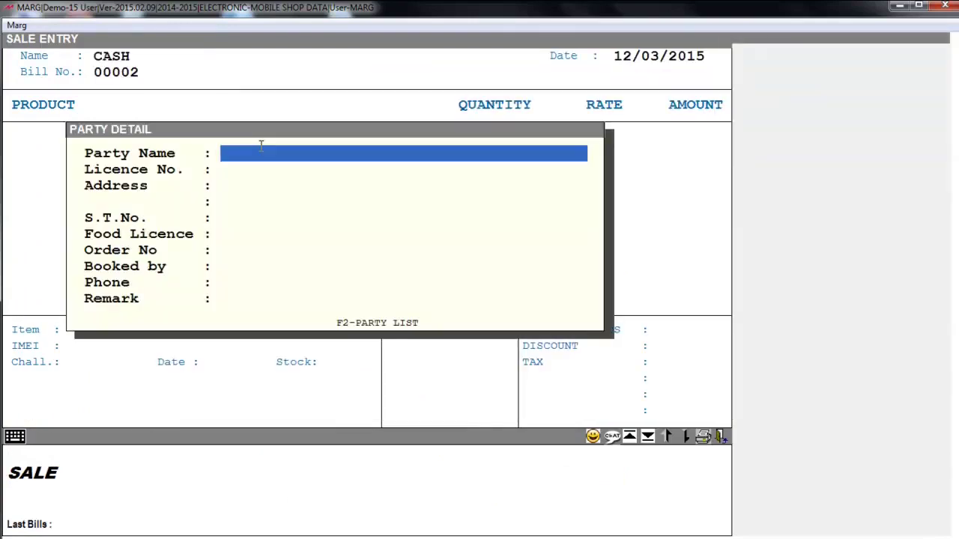
key(Down)
key(Down)
key(Up)
key(Up)
key(Down)
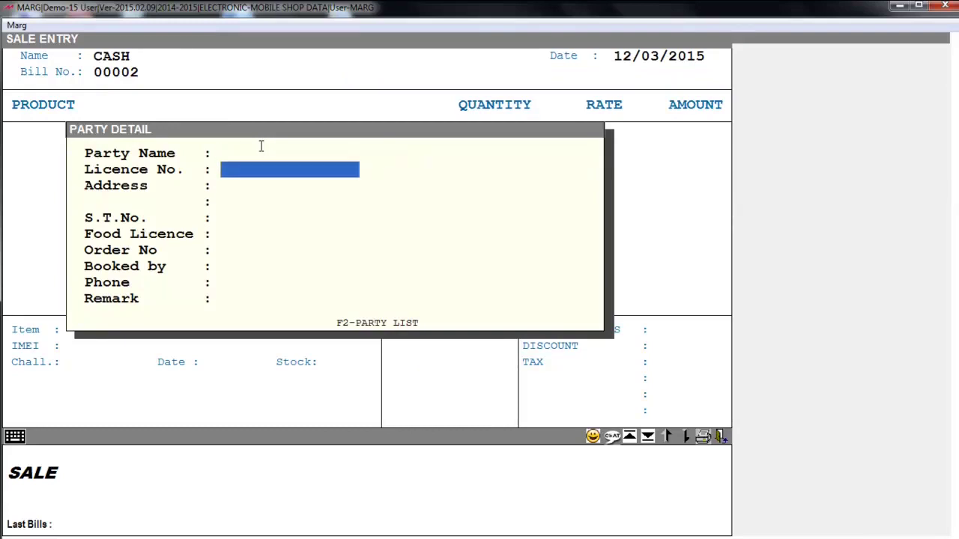
key(Escape)
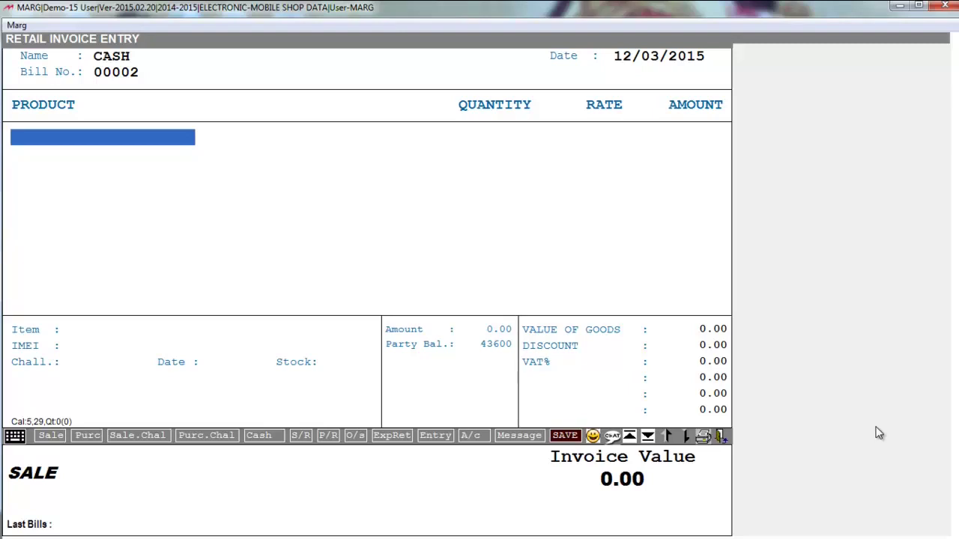
text(98723456)
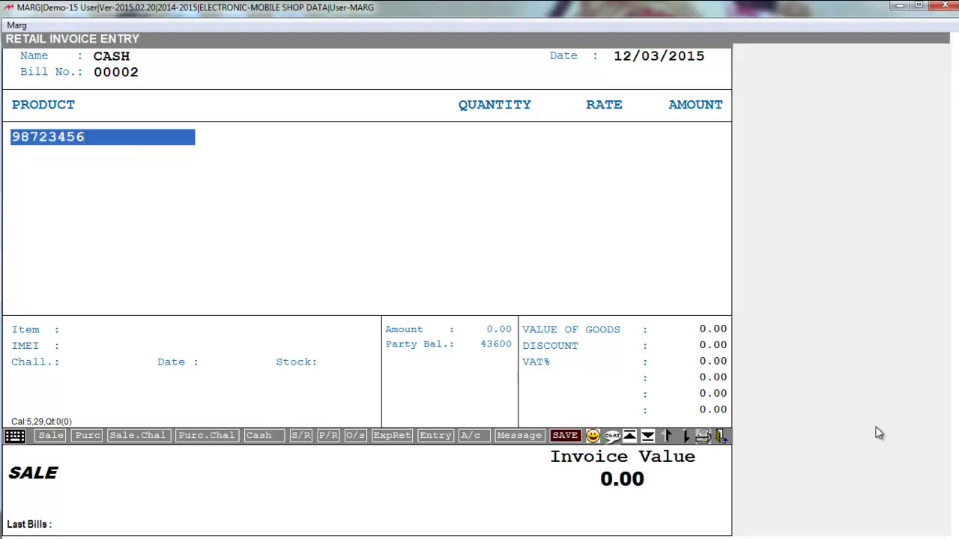
key(Return)
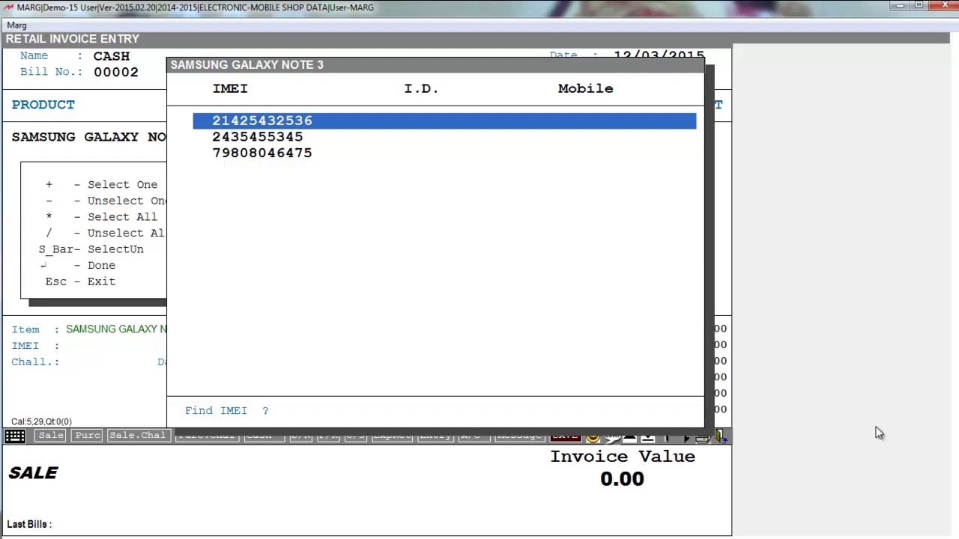
key(space)
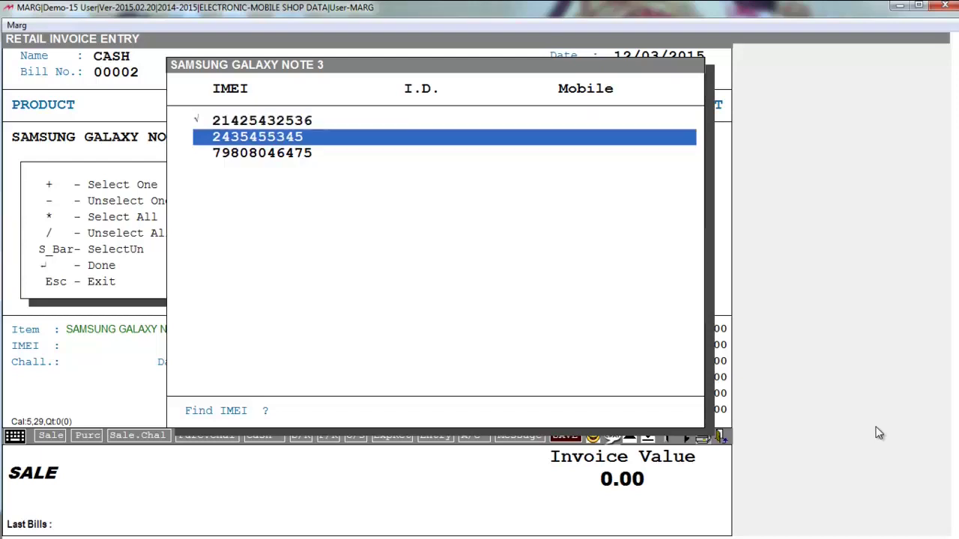
key(Up)
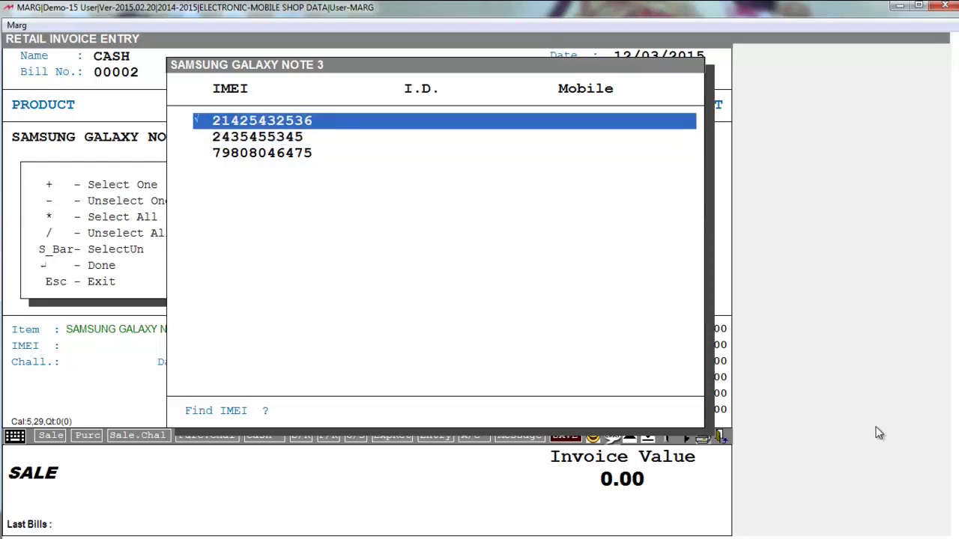
key(Return)
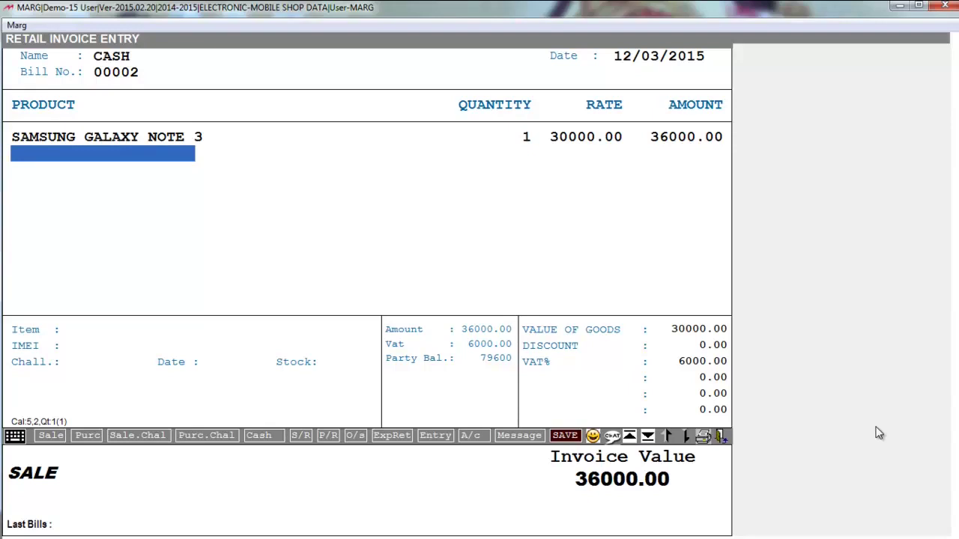
- Keep the 30000.00 rate on the Samsung line and save the bill, fully paid in cash
key(Escape)
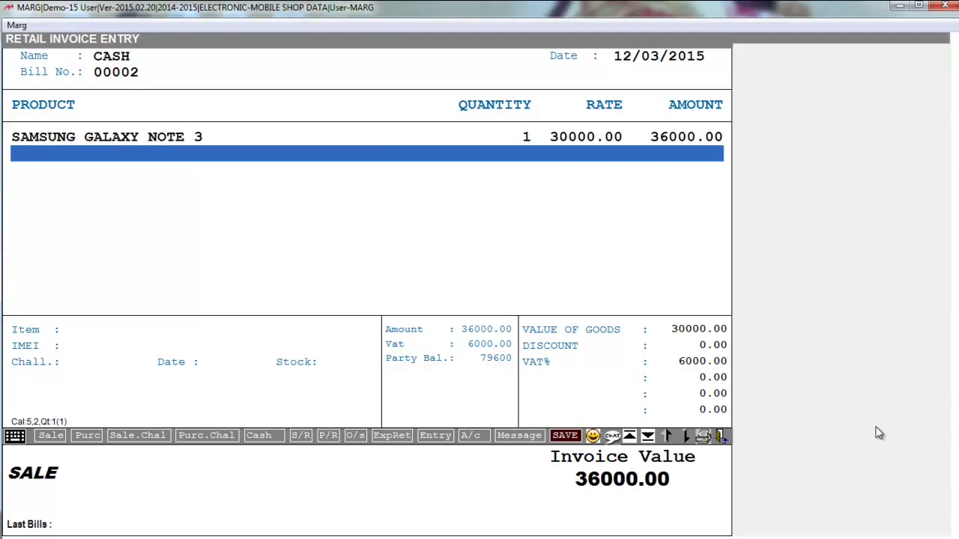
key(Up)
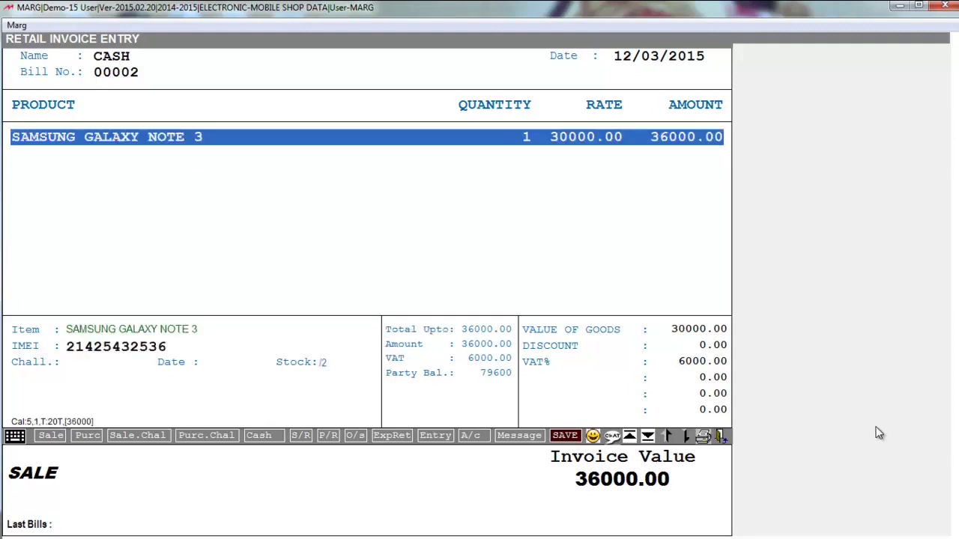
key(Return)
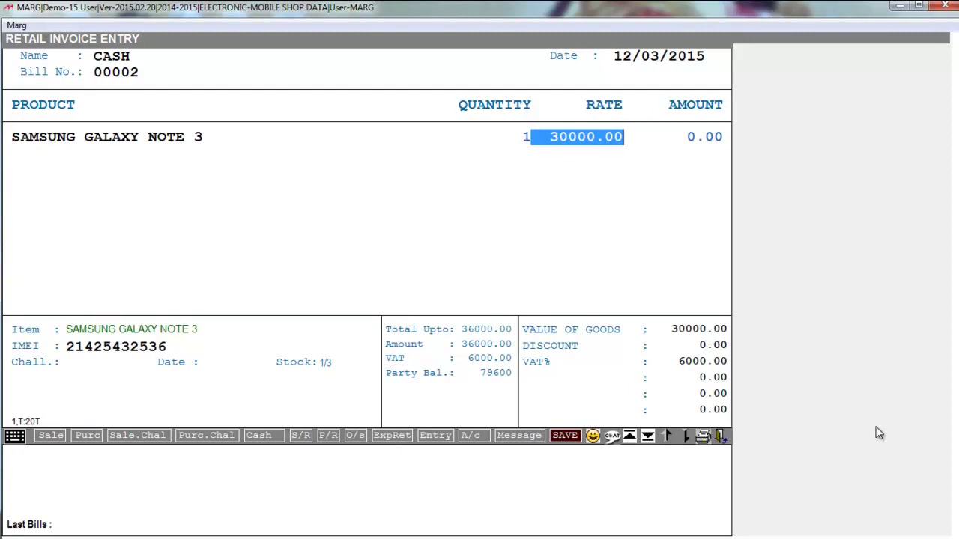
key(Return)
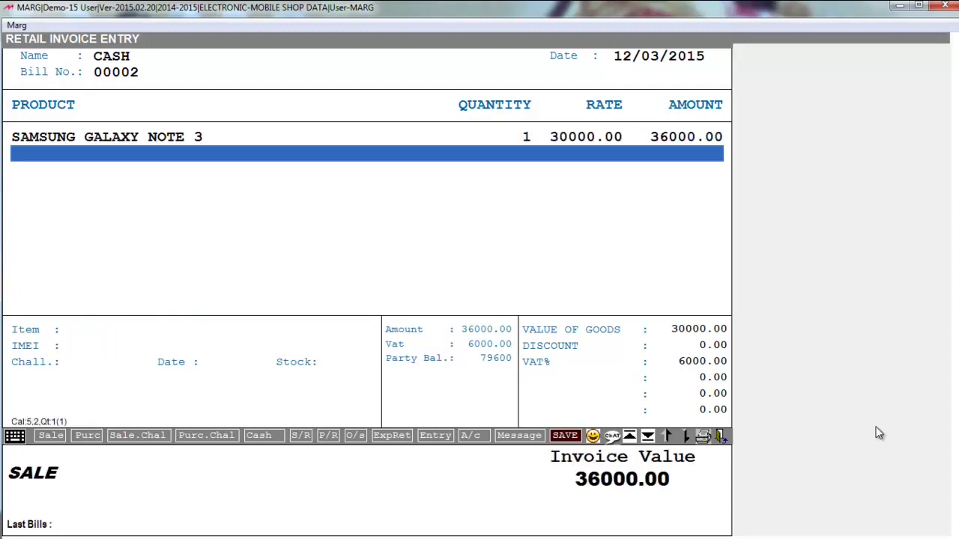
key(Escape)
key(y)
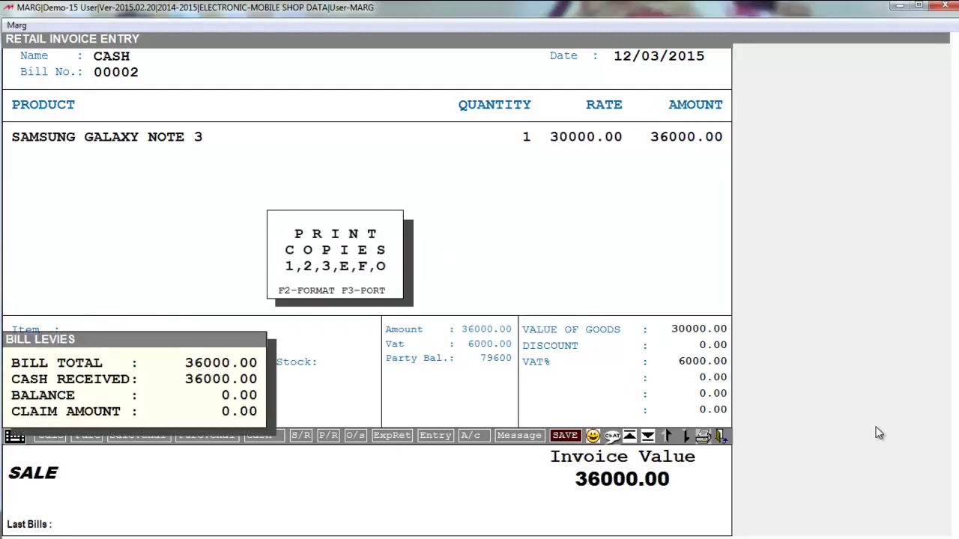
key(Escape)
key(Escape)
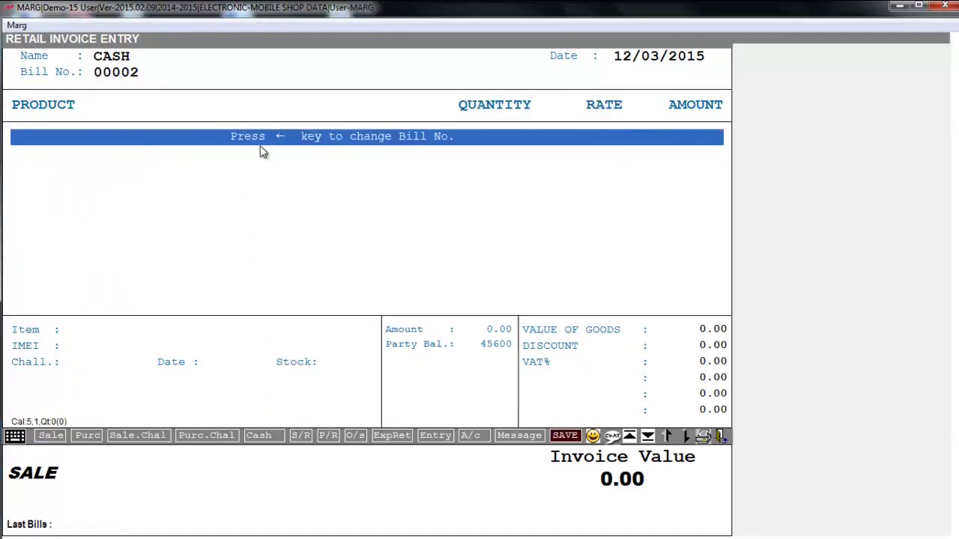
- Select HTC 820 from the item list for the cash bill, listing its IMEI numbers
key(Return)
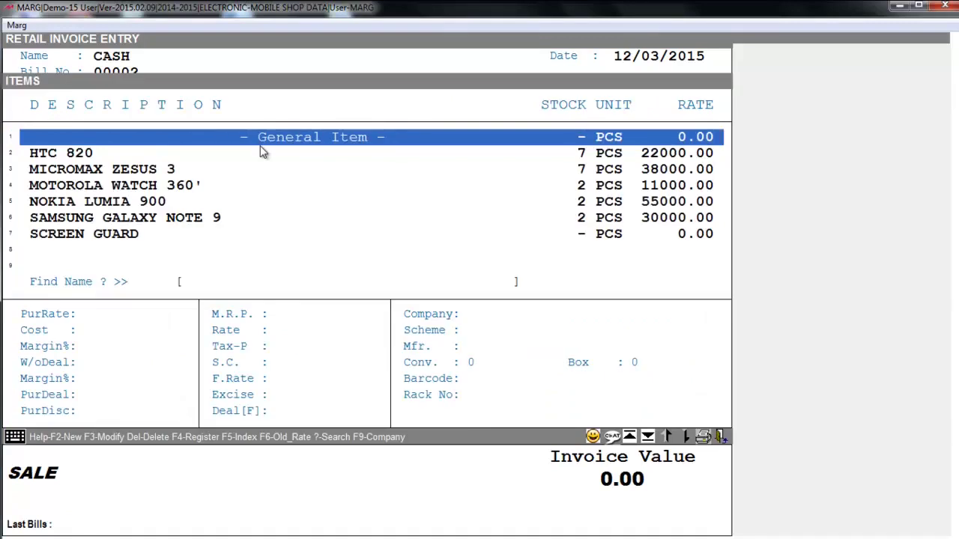
key(Down)
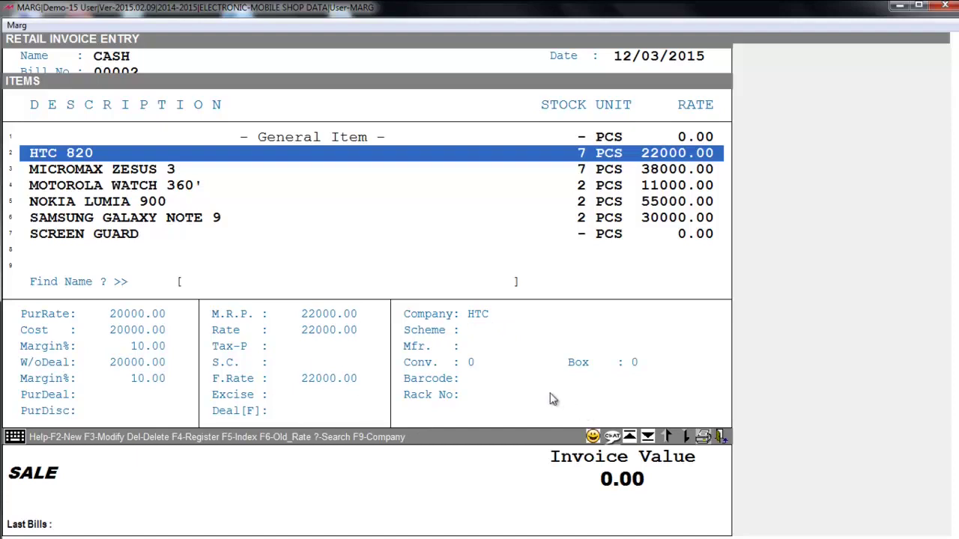
key(F2)
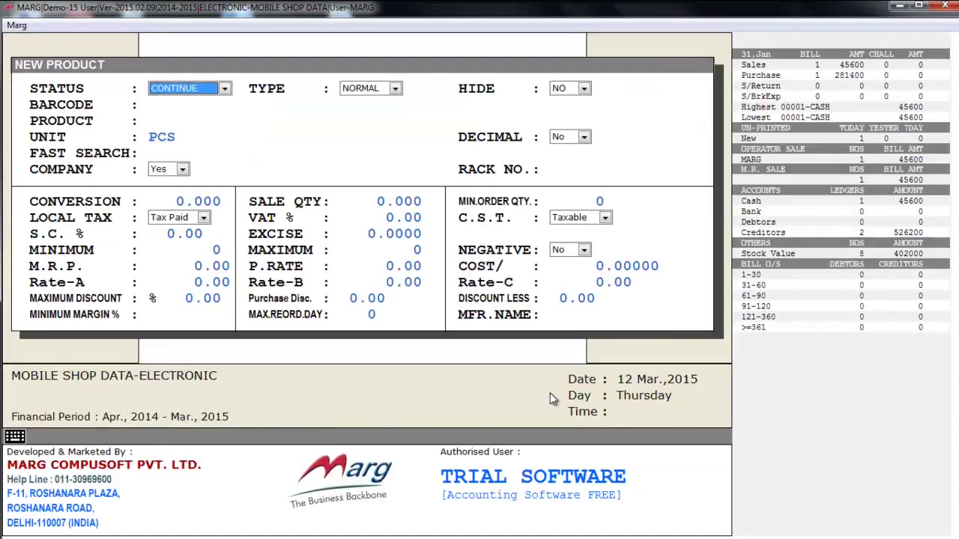
key(Escape)
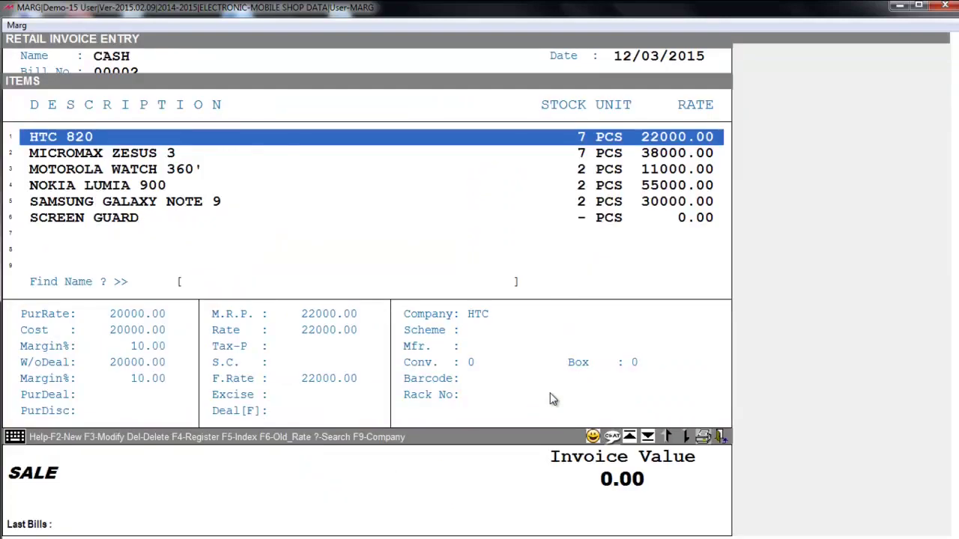
key(Return)
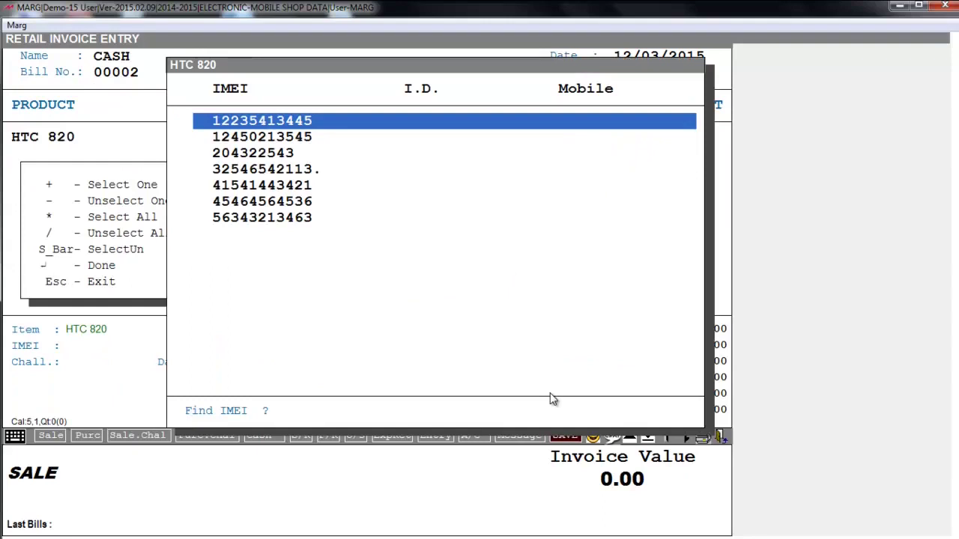
key(Down)
key(End)
key(Up)
key(Up)
key(Up)
key(Up)
key(Up)
key(Up)
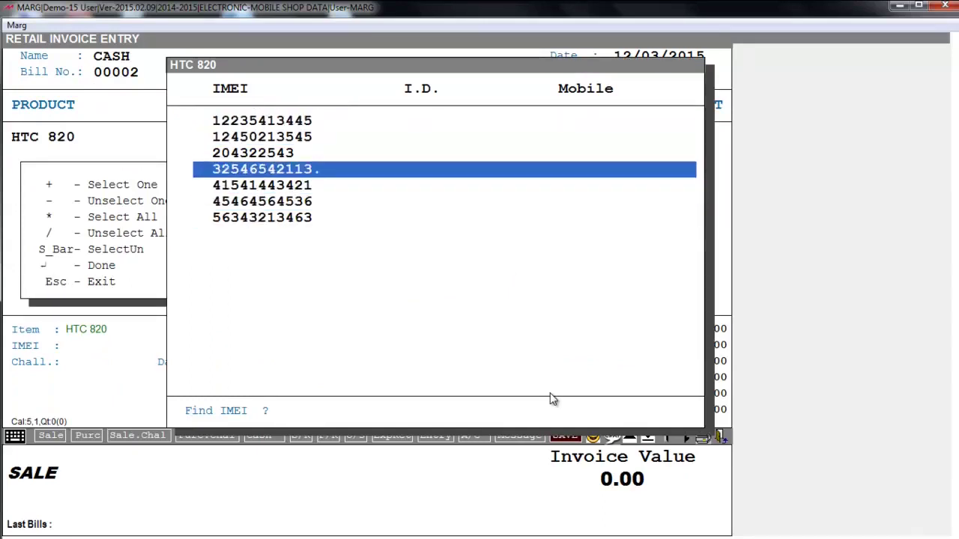
key(space)
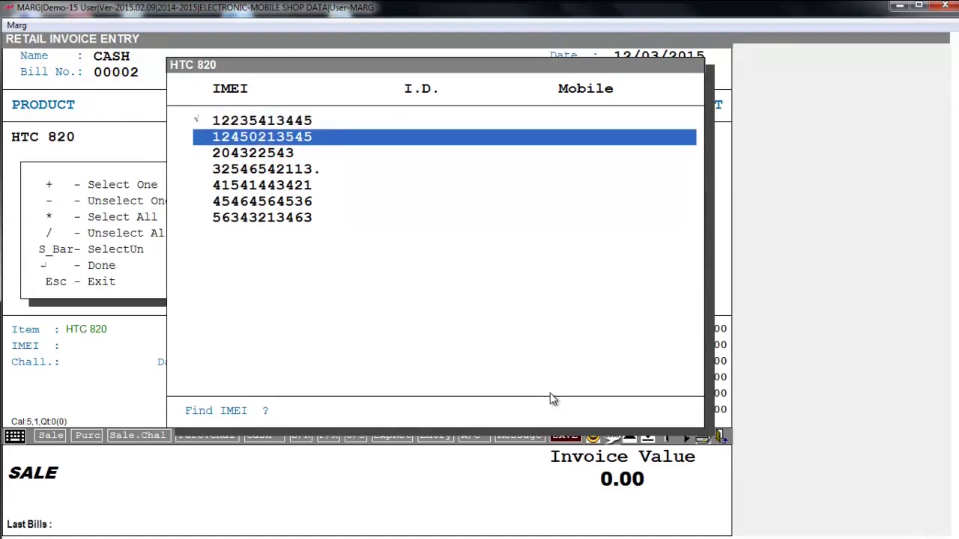
key(Up)
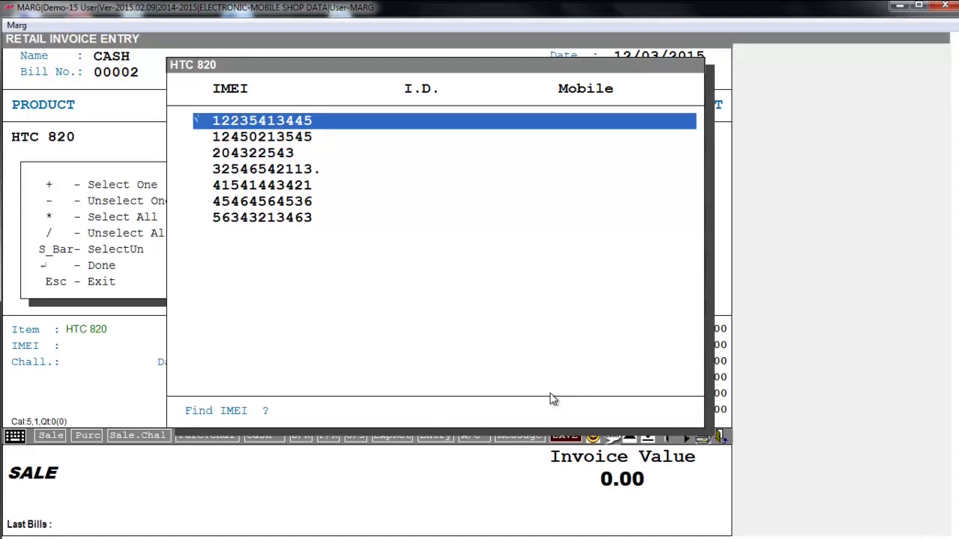
key(Return)
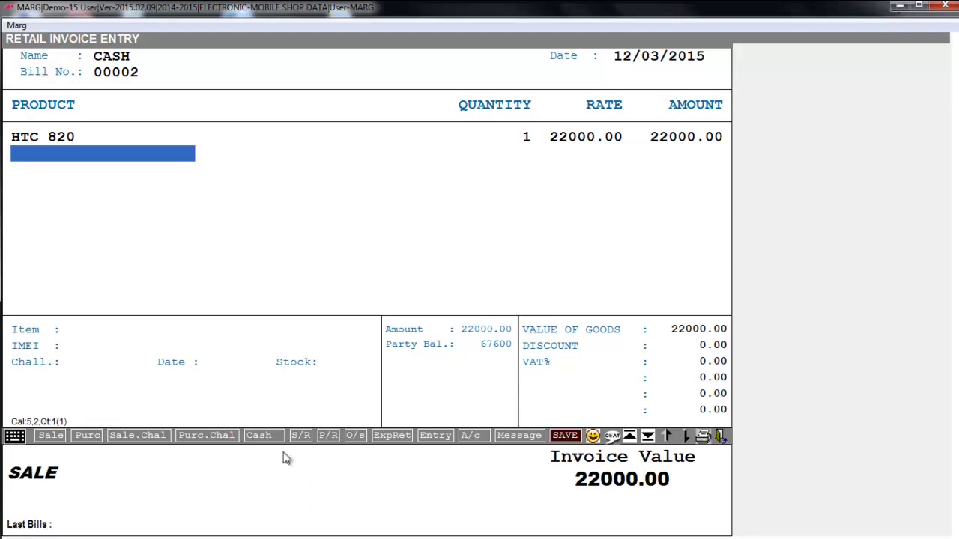
key(End)
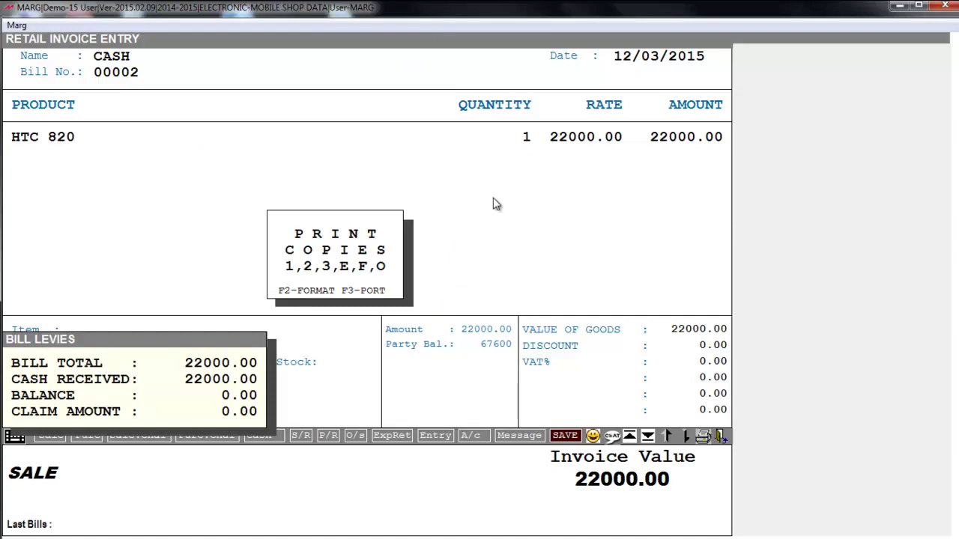
key(Escape)
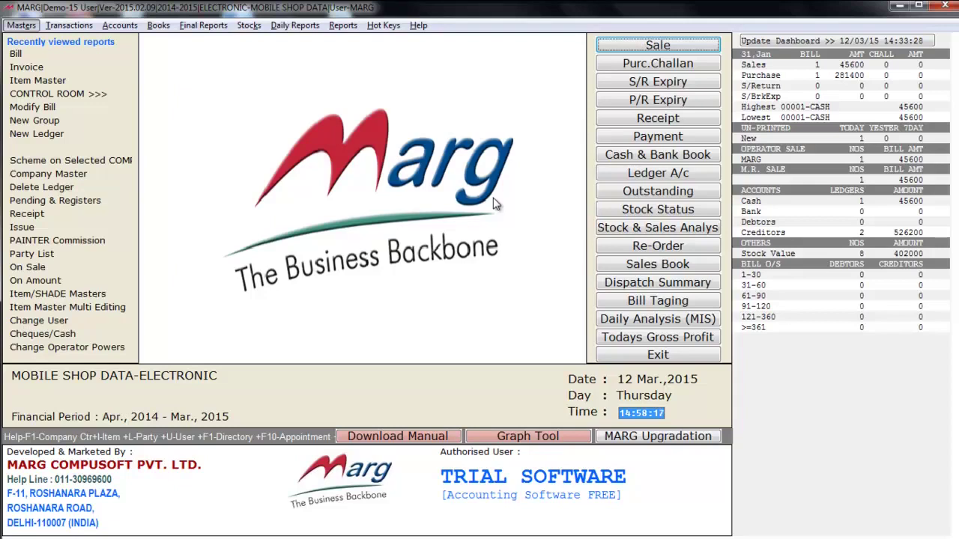
- Open the general price list of all items from Masters > Rate Master and select HTC 820
key(alt+m)
key(Left)
key(Down)
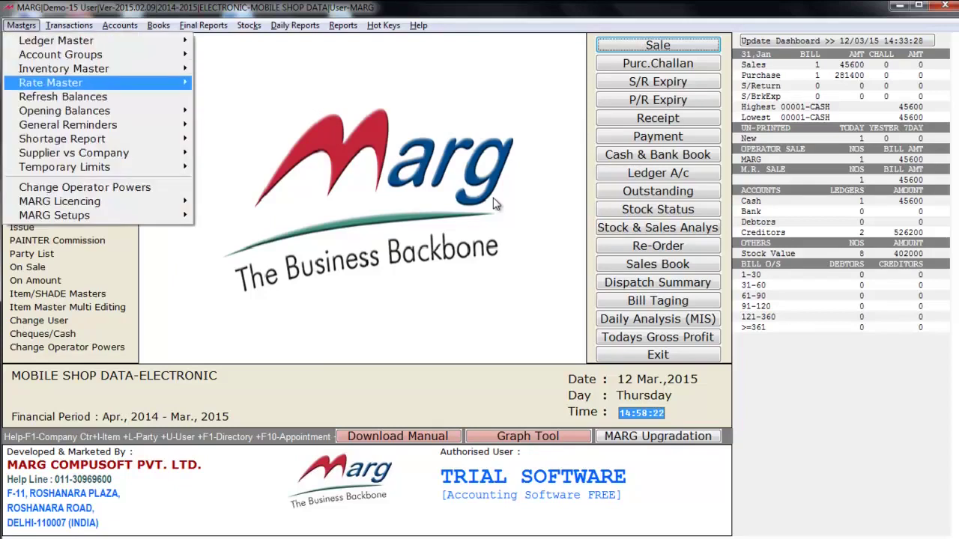
key(Right)
key(Right)
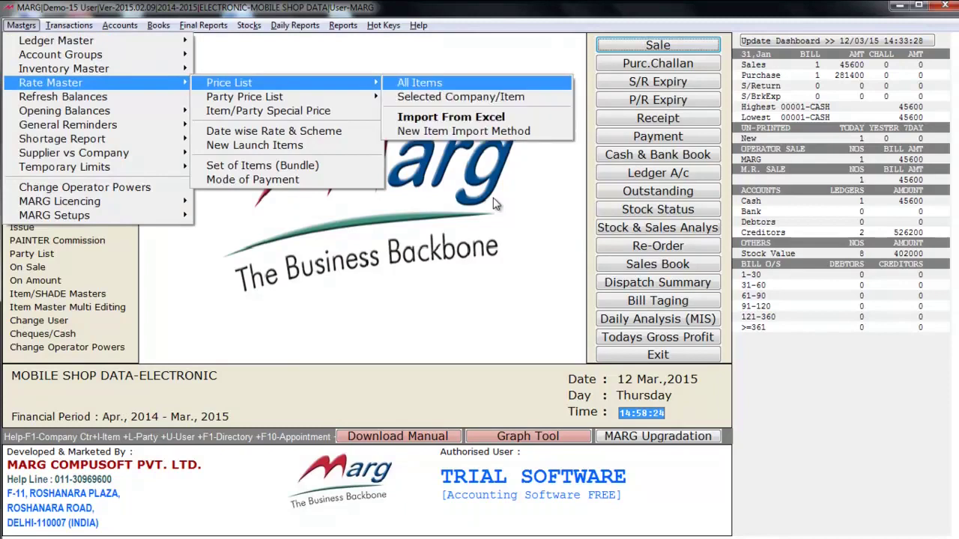
key(Return)
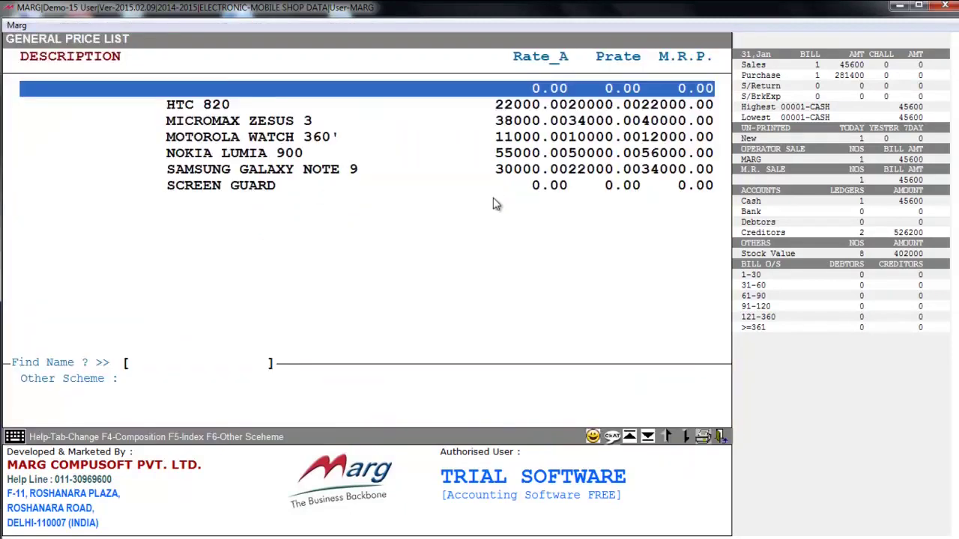
key(Down)
click(353, 188)
key(Up)
key(Up)
key(Up)
key(Up)
key(Up)
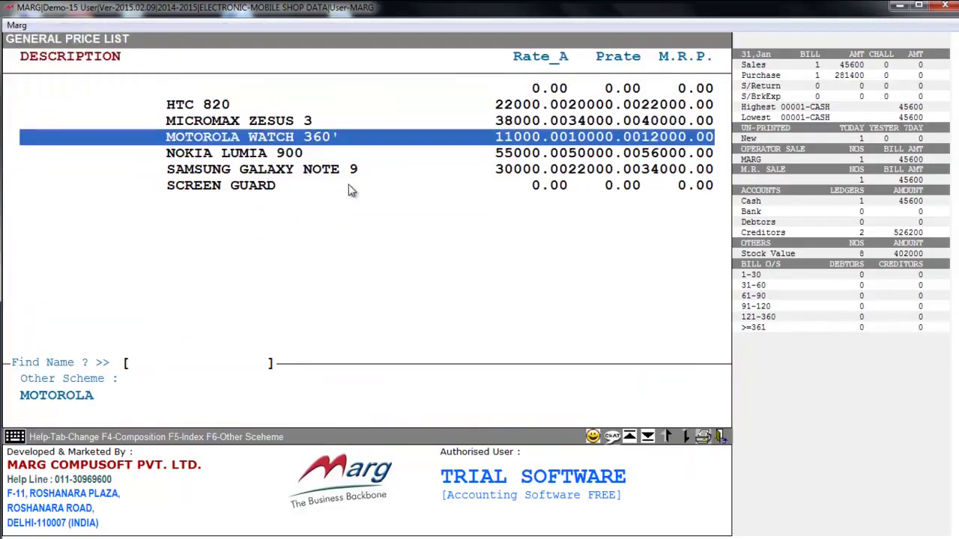
key(Down)
key(Down)
key(Down)
key(Up)
key(Up)
key(Up)
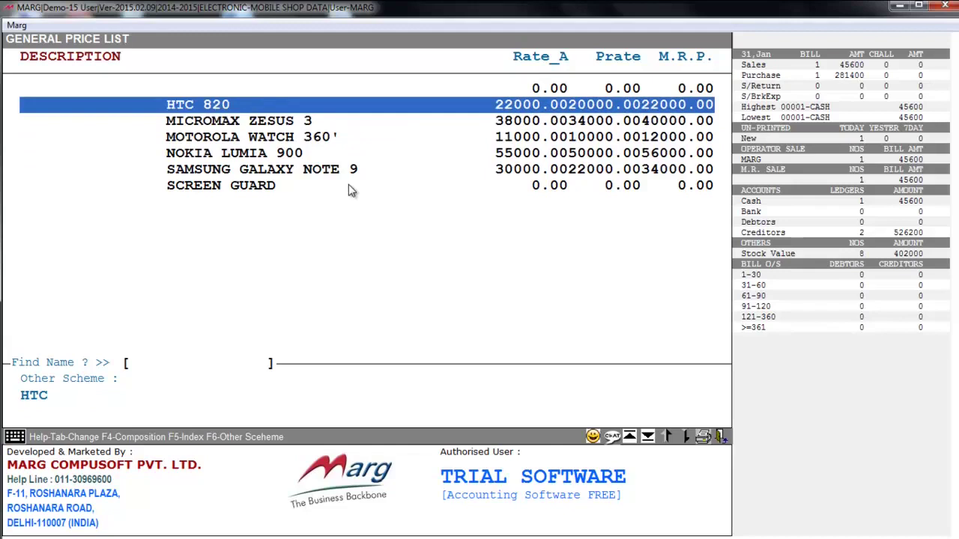
- Give HTC 820 a 1 + 1 scheme with SCREEN GUARD as the free item
key(F6)
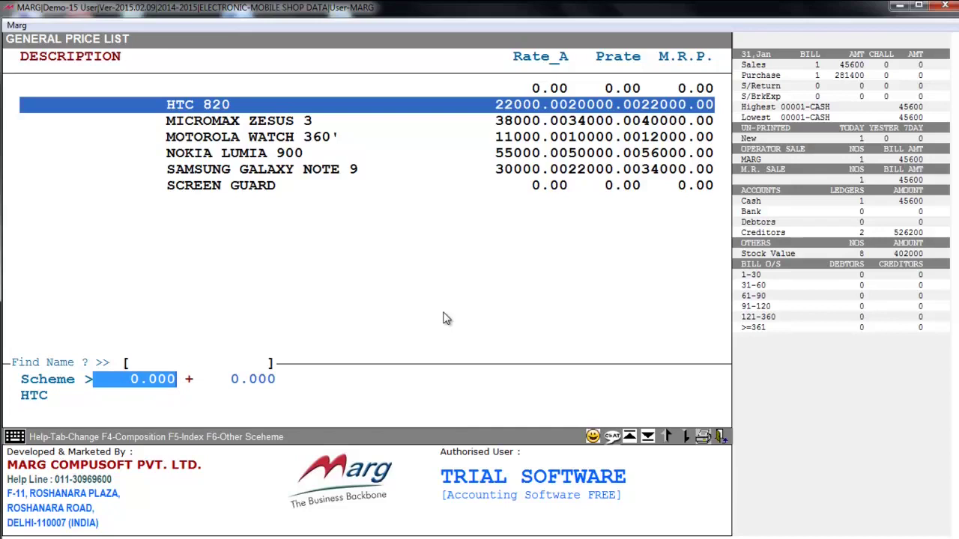
text(1 .)
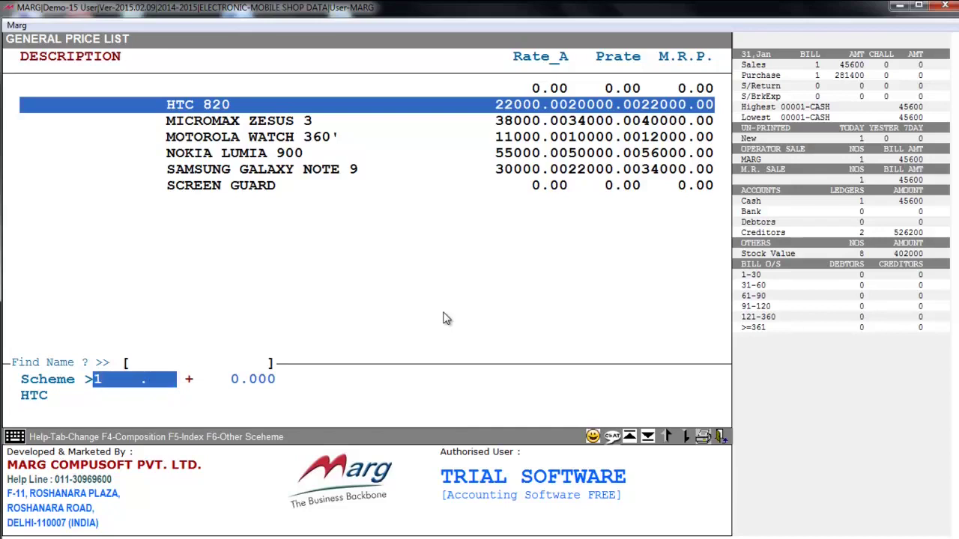
key(Return)
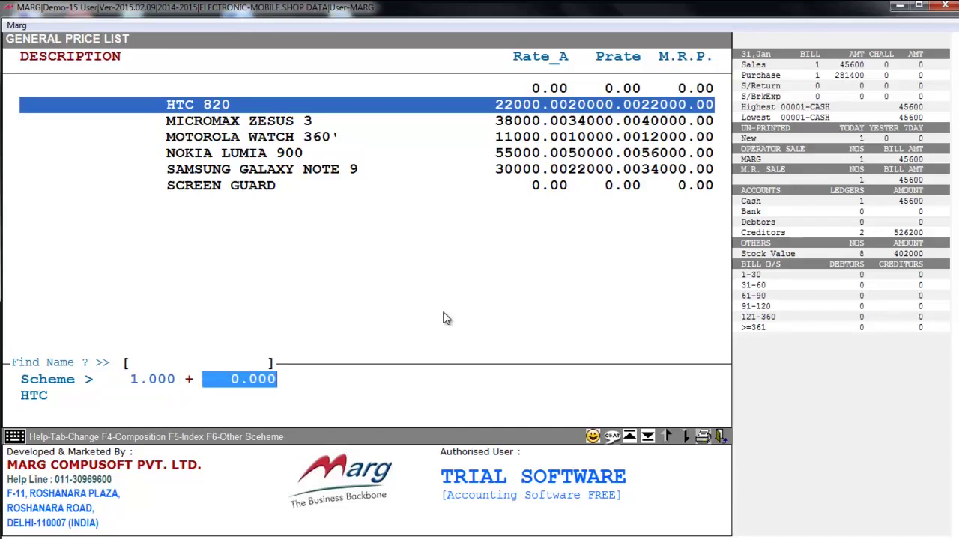
text(1)
key(Return)
key(Down)
key(Down)
key(Down)
key(Down)
key(Down)
key(Down)
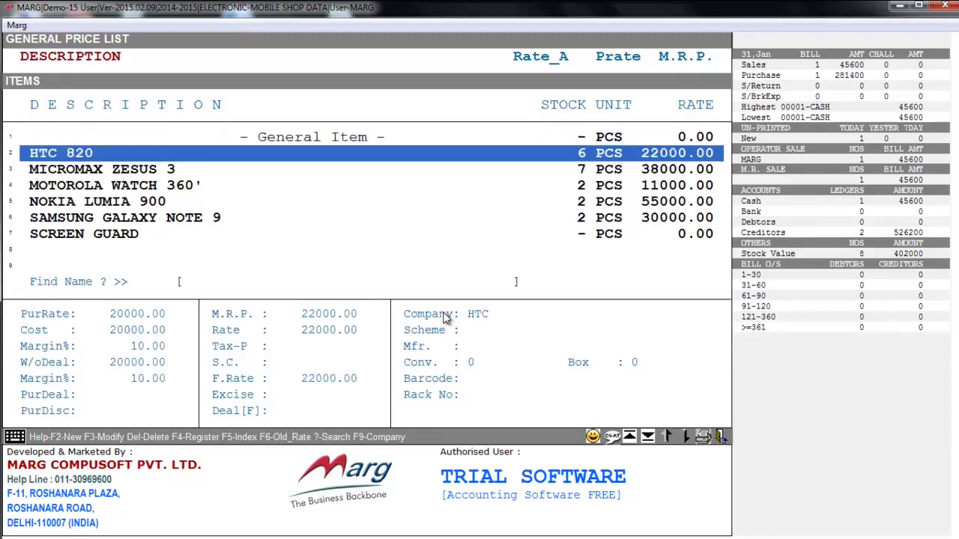
key(Escape)
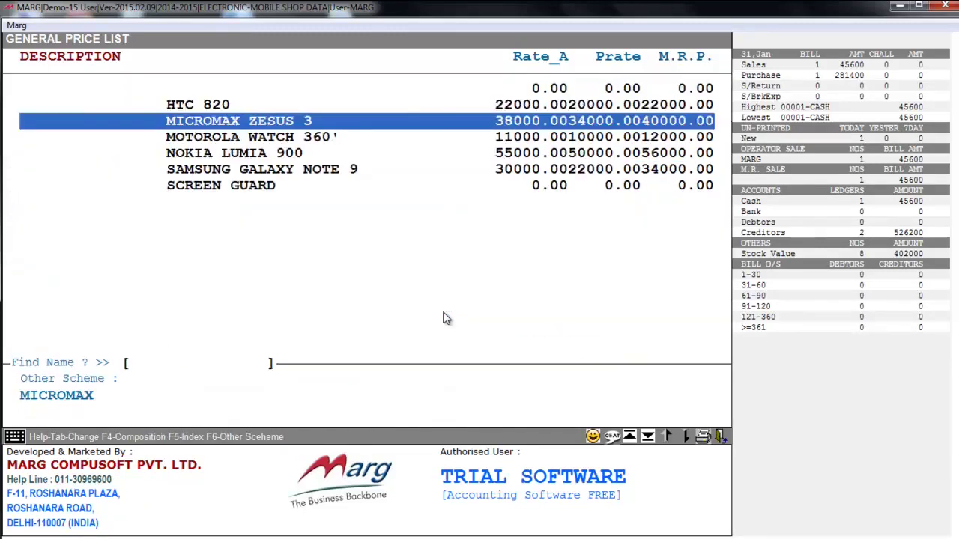
key(Up)
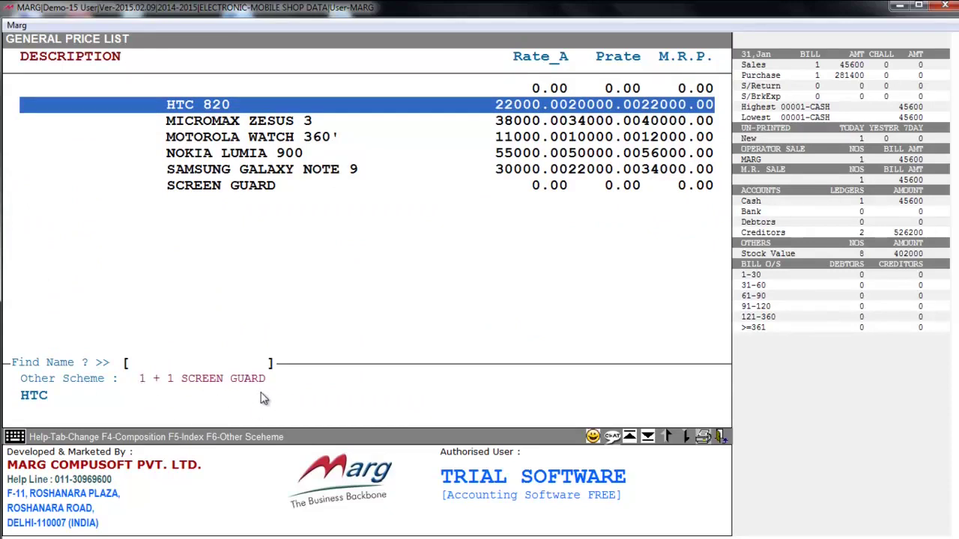
key(Escape)
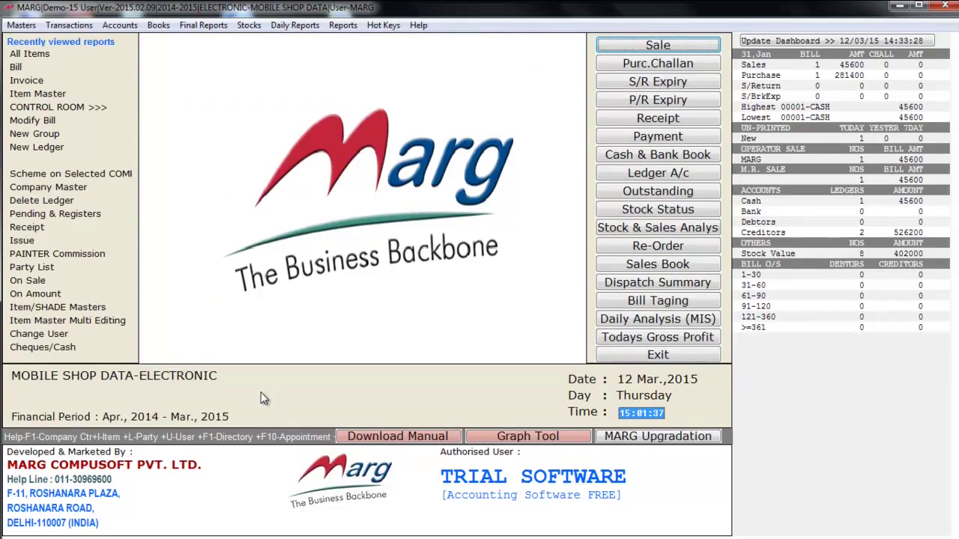
- Start a CASH sale bill with HTC 820, its IMEI, and the free Screen Guard
key(Return)
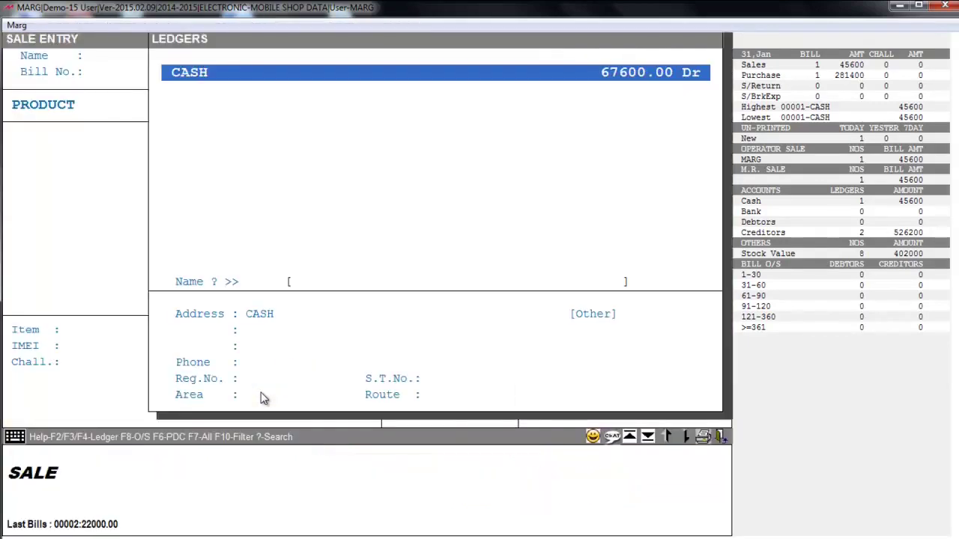
key(Return)
key(Return)
key(Return)
key(Return)
key(Return)
key(Return)
key(Return)
key(Return)
key(Return)
key(Return)
key(Return)
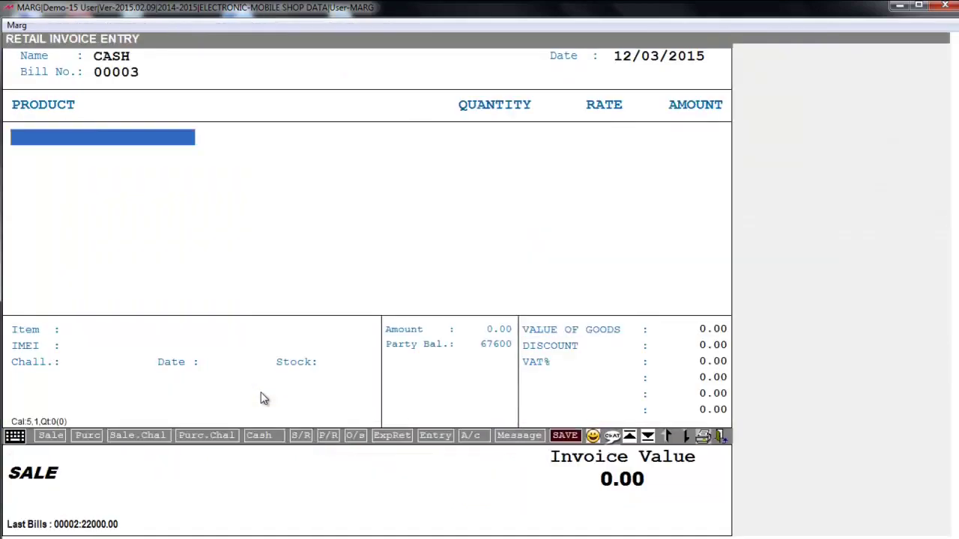
key(Down)
key(Return)
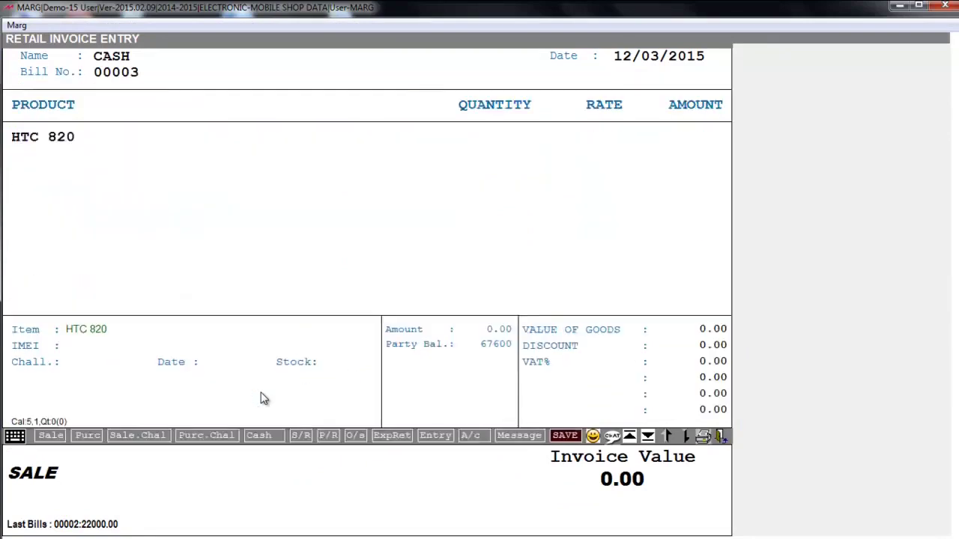
key(plus)
key(Up)
key(Return)
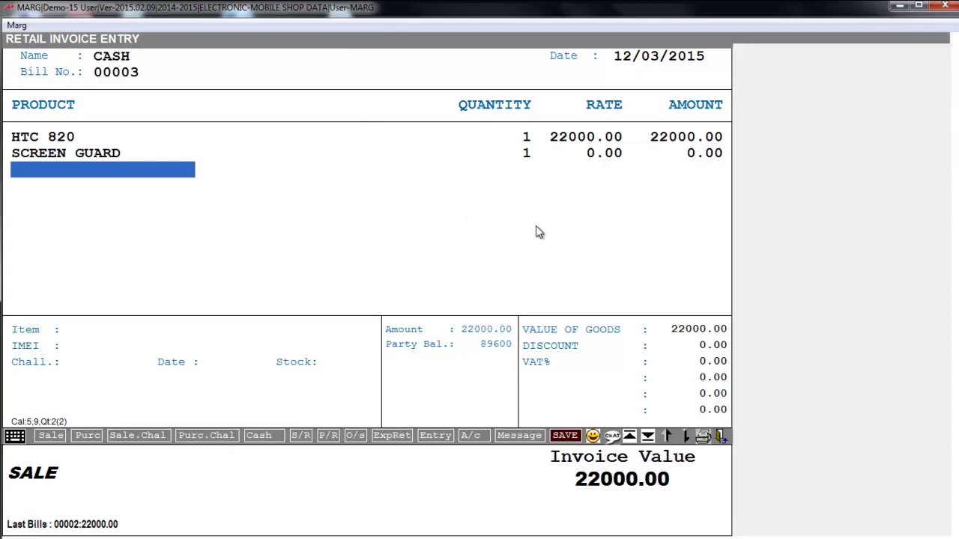
- Save sale bill 00003 and preview the printed retail invoice
key(Escape)
key(Escape)
key(Return)
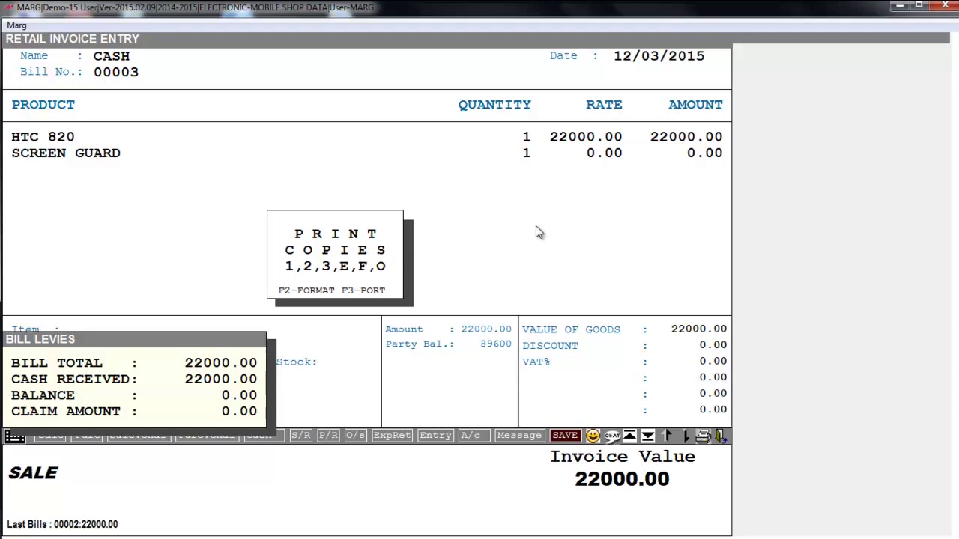
key(1)
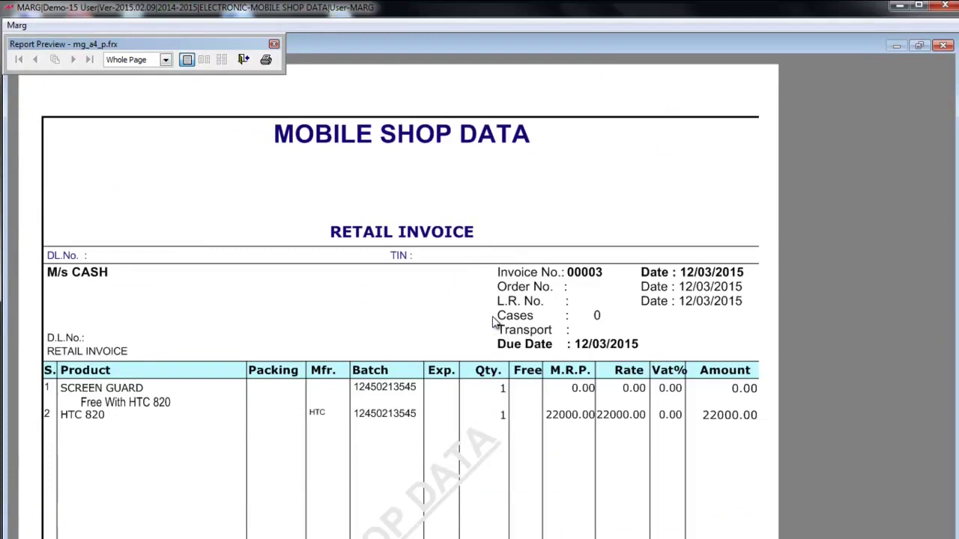
key(Escape)
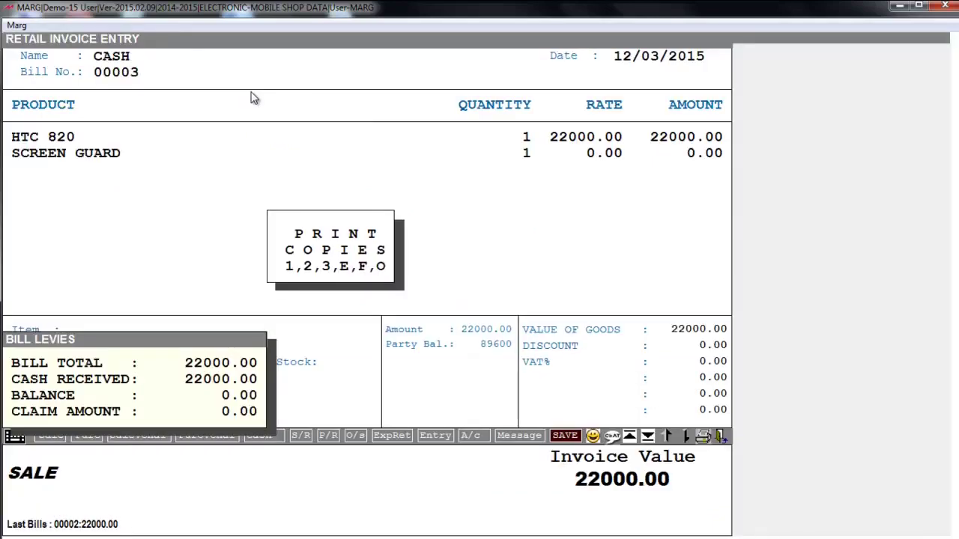
- Exit the retail invoice entry back to the main menu
key(Escape)
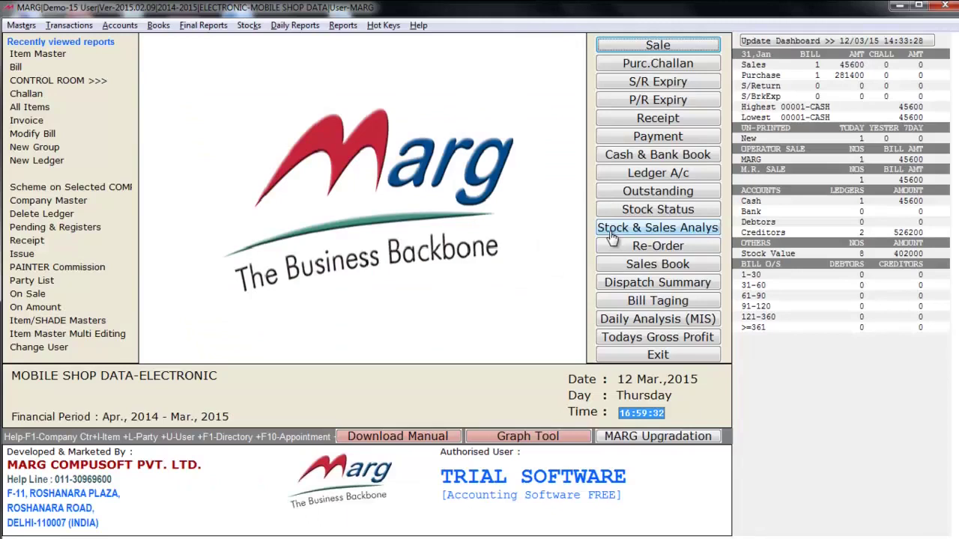
- Start a purchase entry with CASH as supplier and bill number 212
key(alt+p)
key(Return)
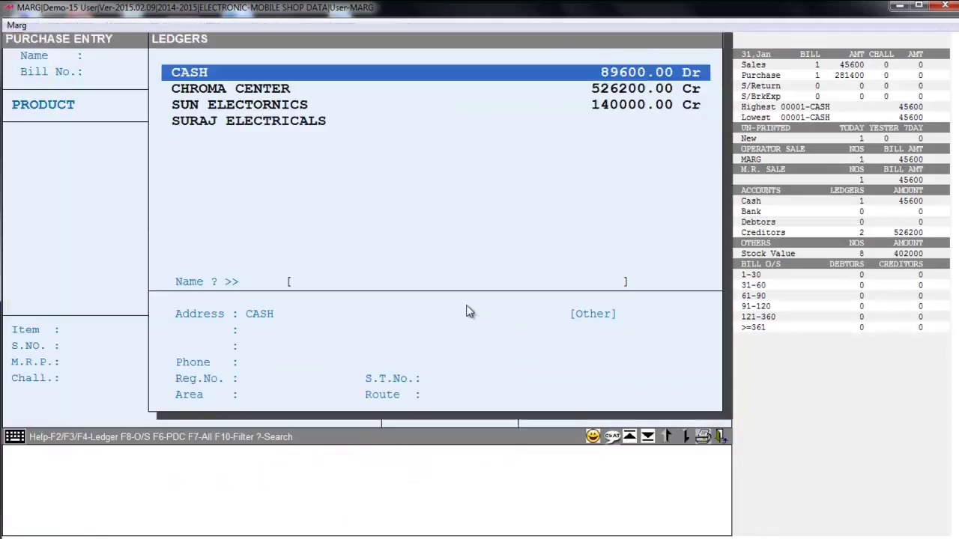
key(Return)
key(Return)
key(Escape)
text(212)
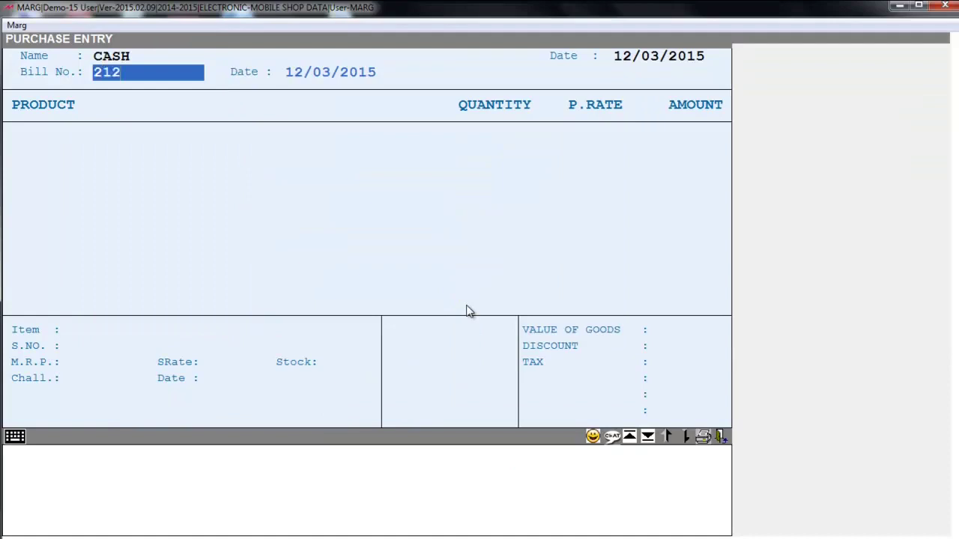
key(Return)
key(Return)
key(Return)
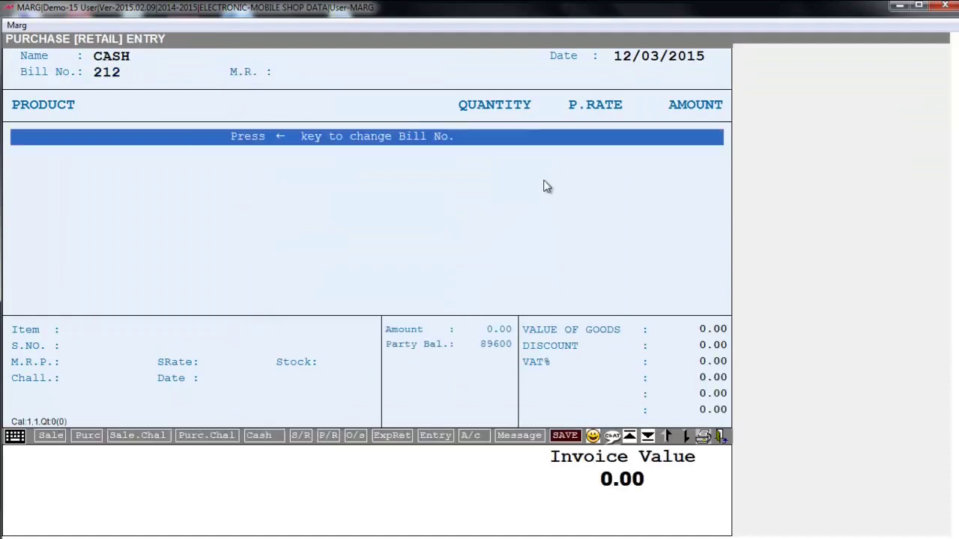
key(Return)
text(VO)
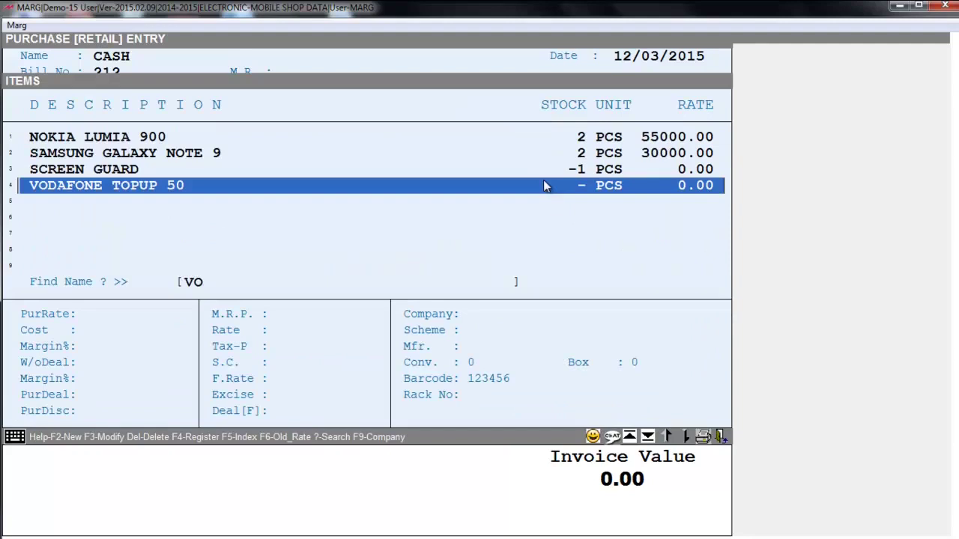
key(Return)
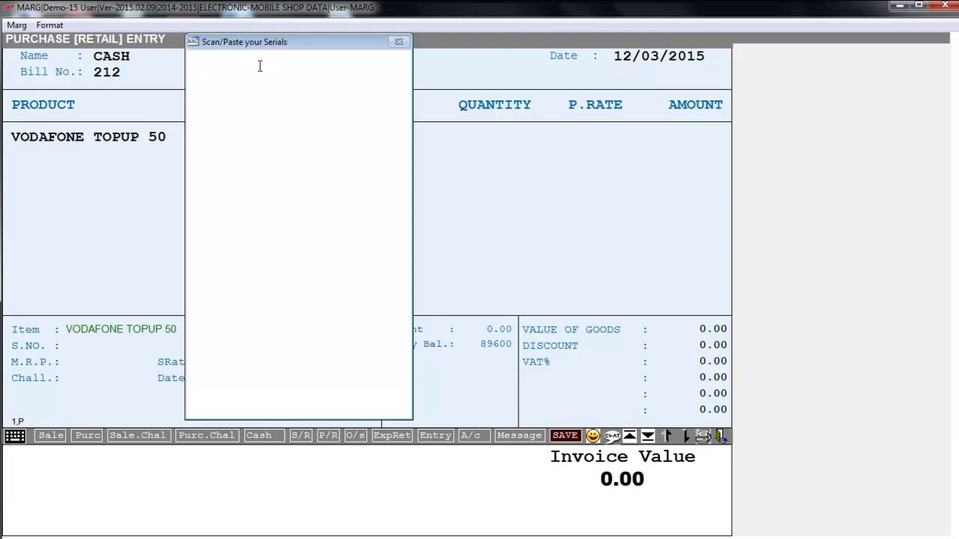
text(1232416542143)
key(Return)
text(325463543254)
key(Return)
text(41635413465436)
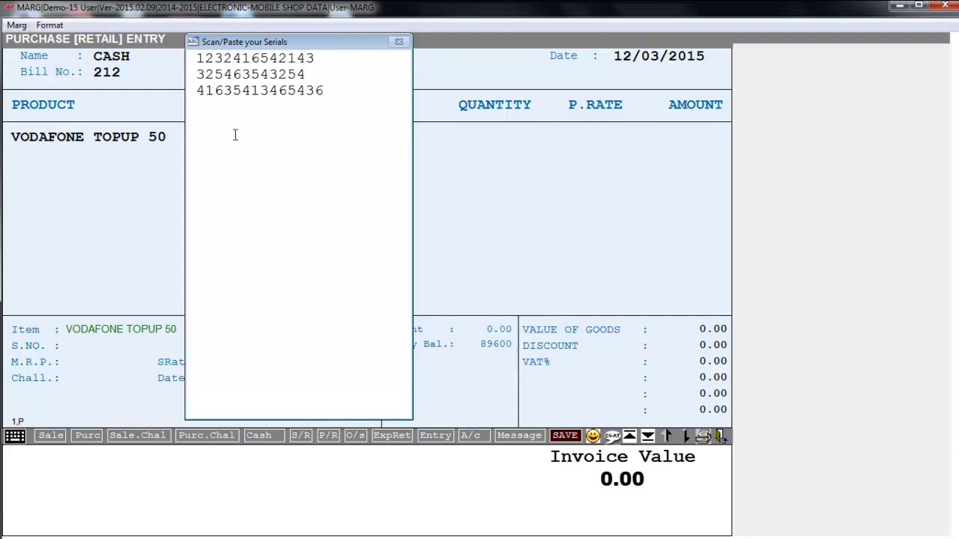
key(Return)
text(154124543214)
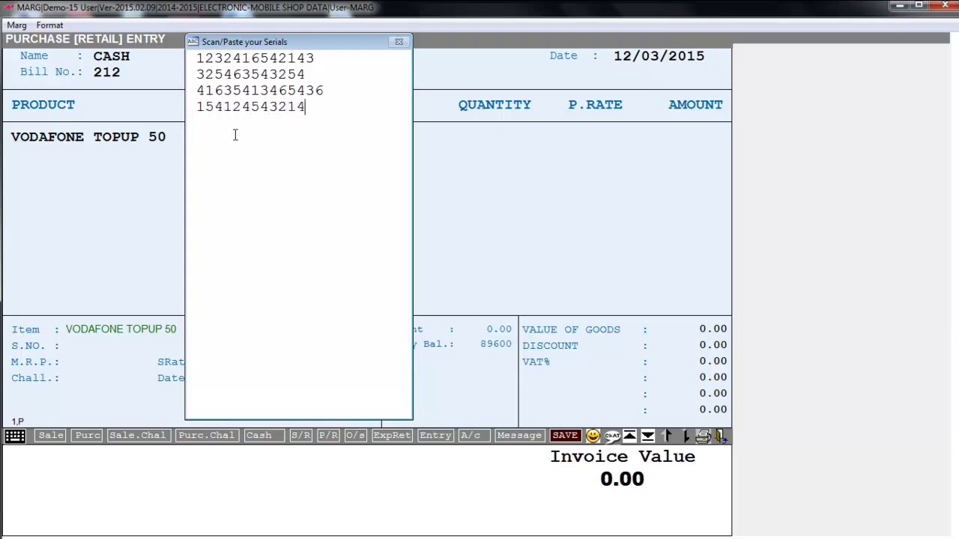
key(Return)
text(13654321414635)
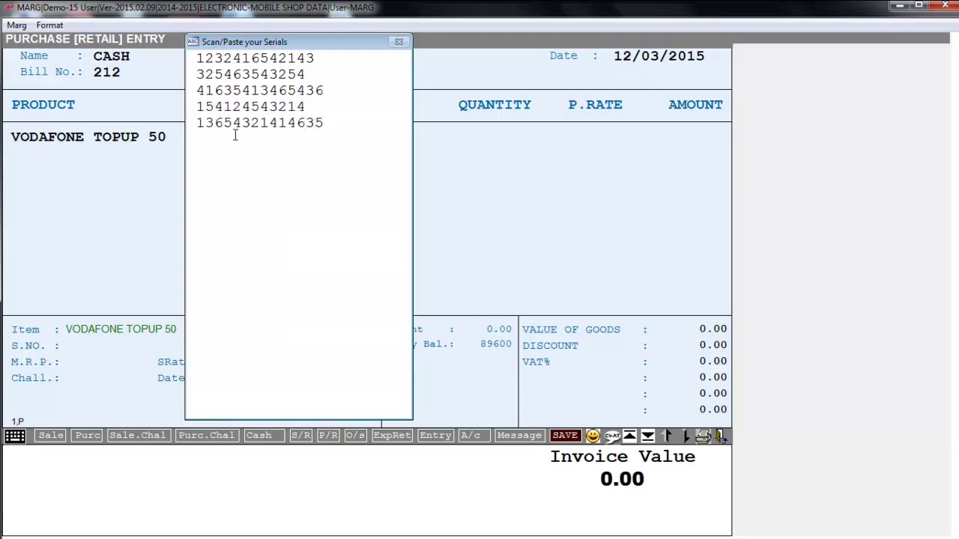
key(BackSpace)
key(Escape)
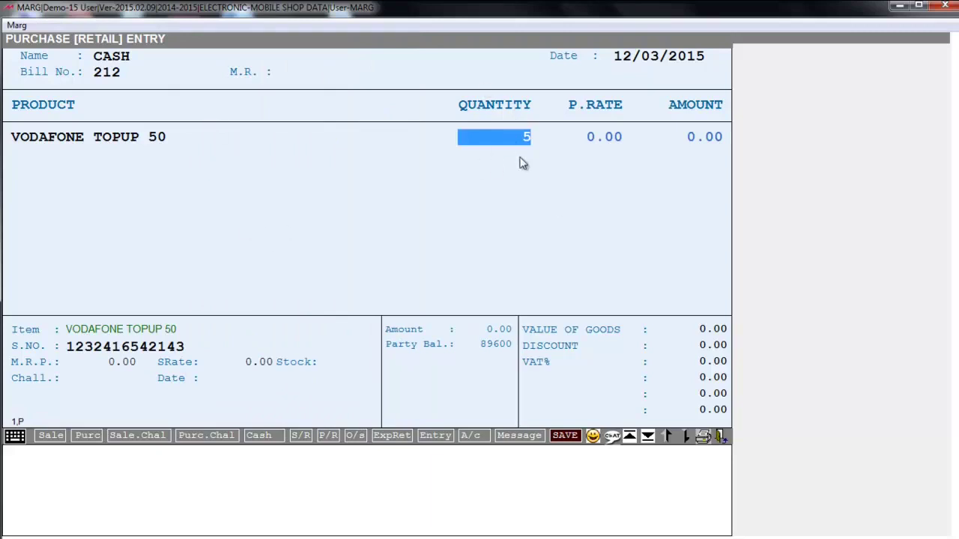
- Set the purchase rate to 40 and save the bill without VAT review or printing
key(Return)
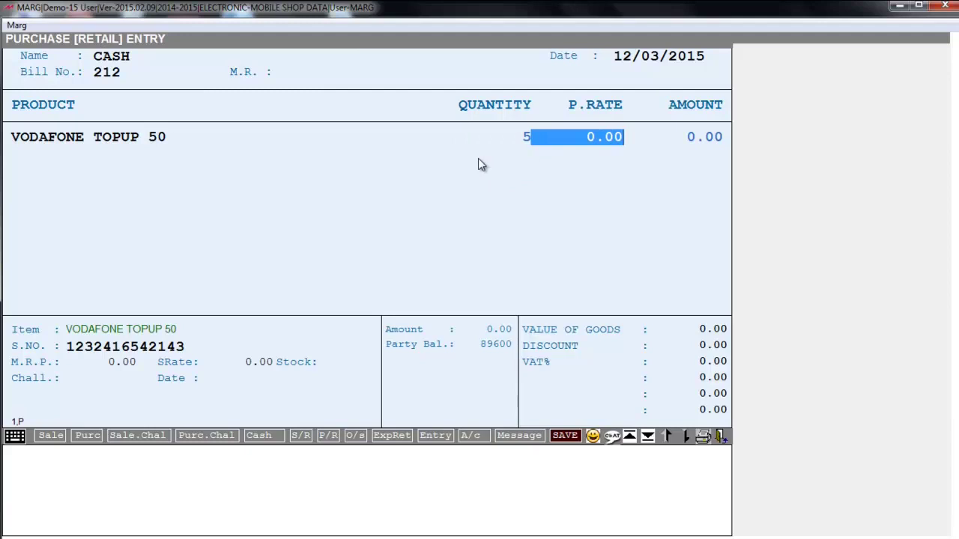
text(40)
key(Return)
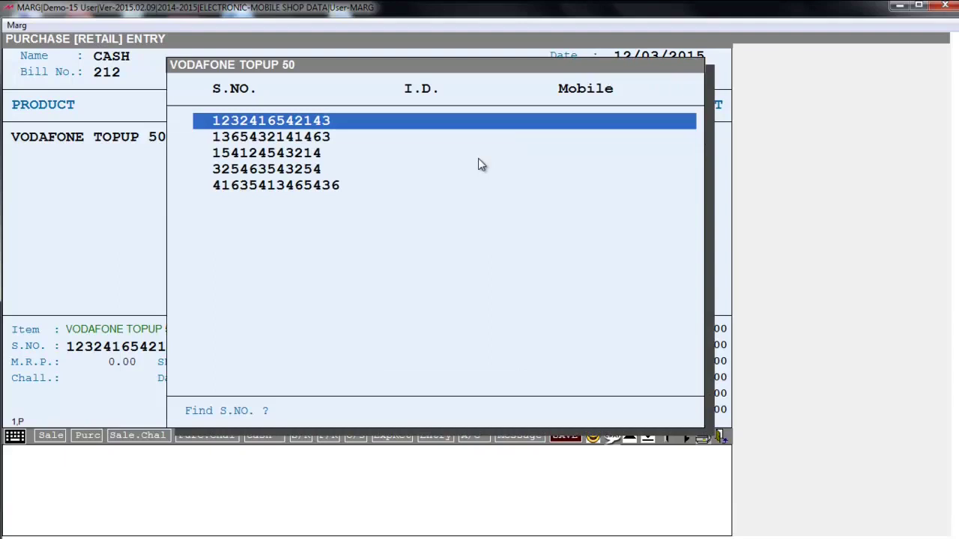
key(Return)
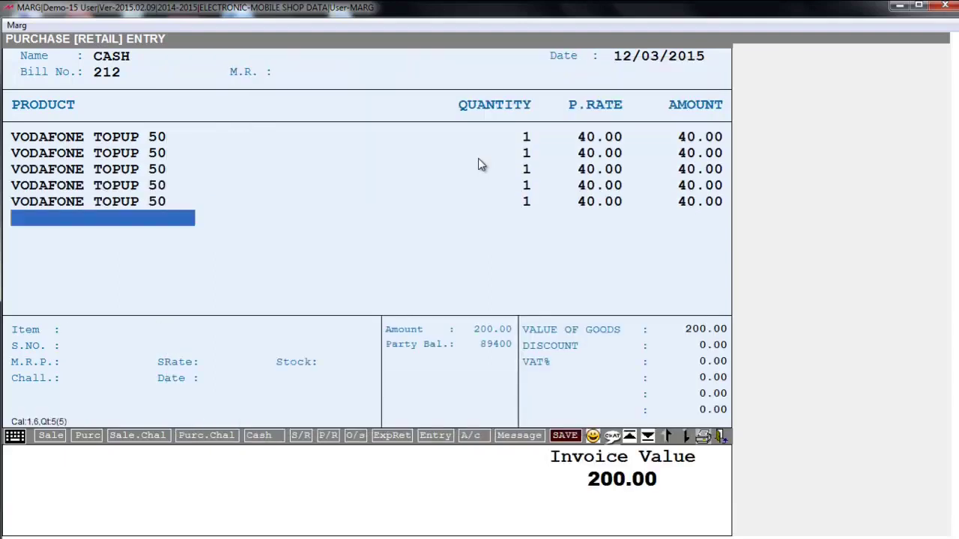
key(Return)
key(Return)
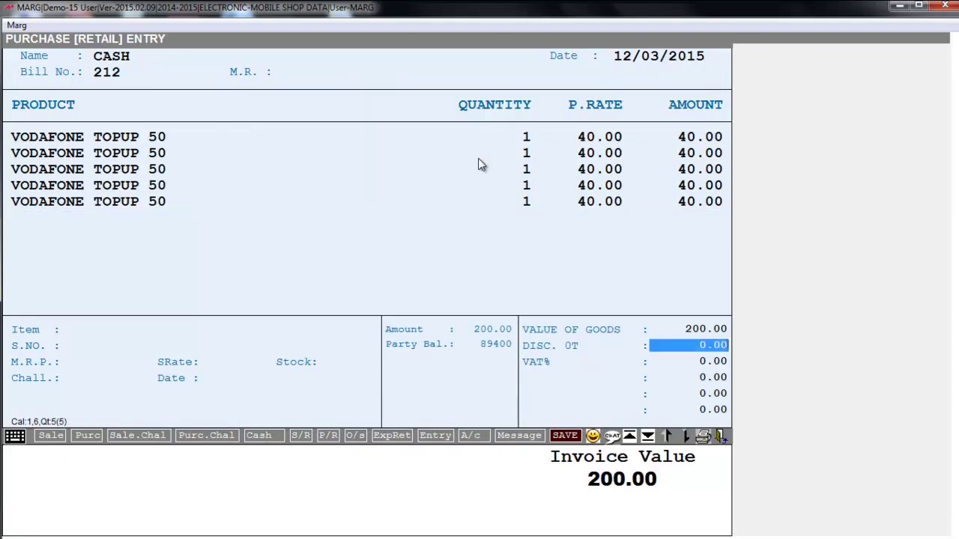
key(Return)
key(Right)
key(Right)
key(Return)
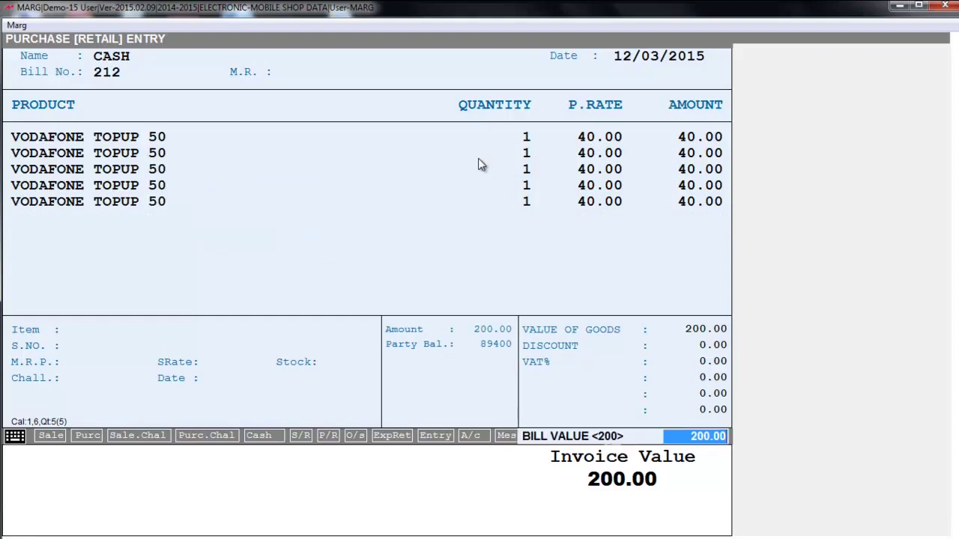
key(Return)
key(Escape)
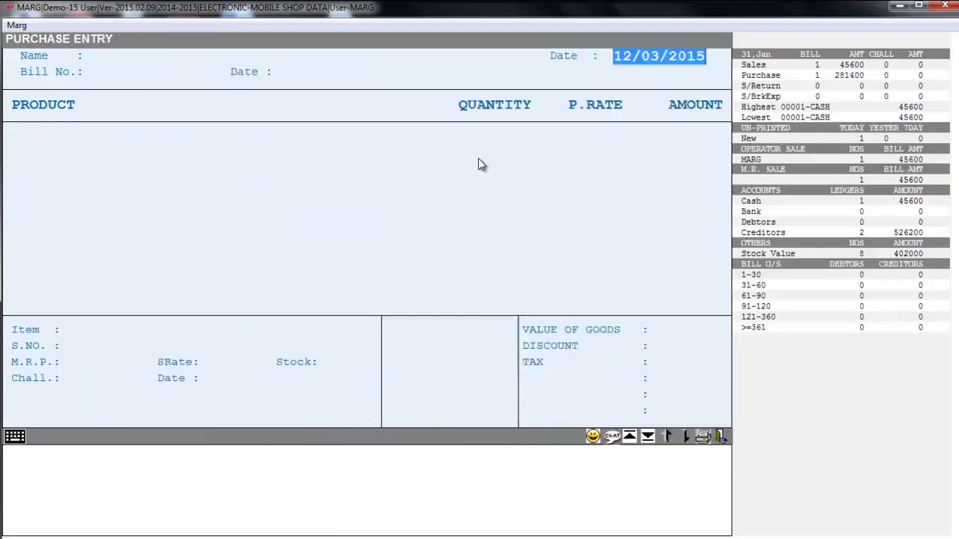
- Start a new cash sale and add VODAFONE TOPUP 50 using its first serial number
key(Escape)
key(Return)
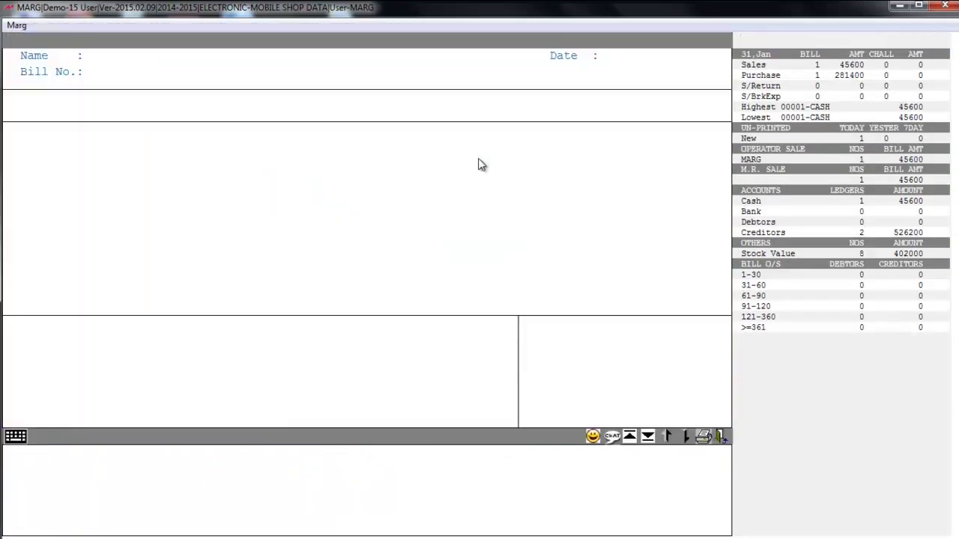
key(Return)
key(Return)
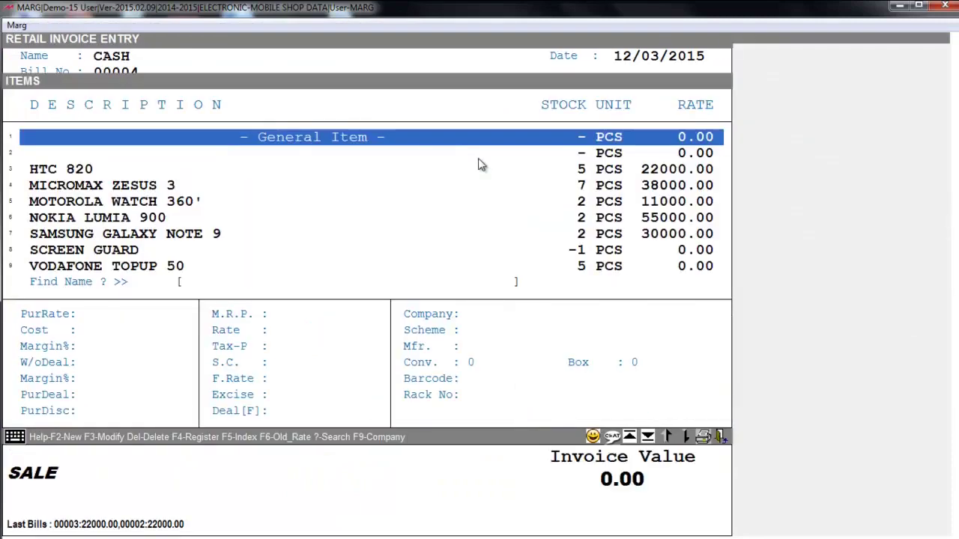
key(a)
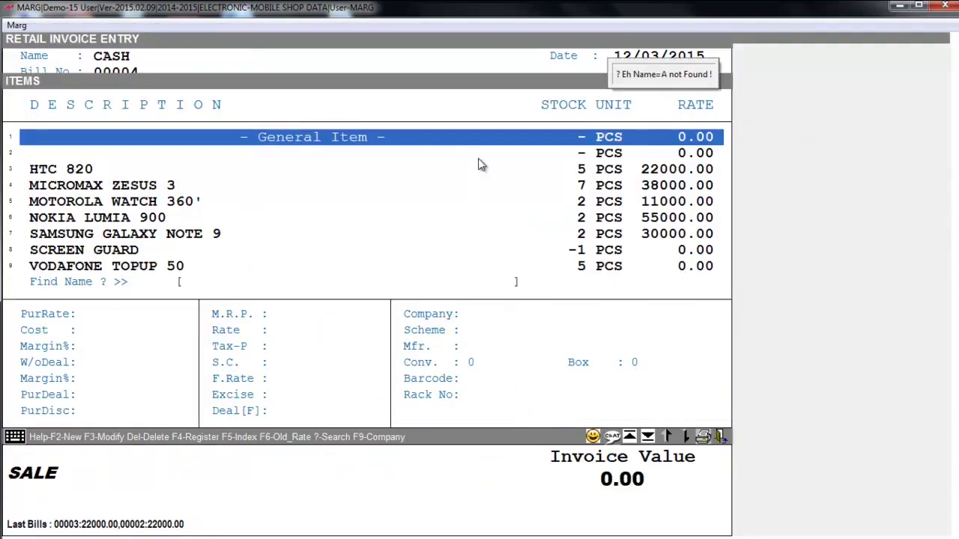
key(Down)
key(Down)
key(Down)
key(Down)
key(Down)
key(Down)
key(Down)
key(Down)
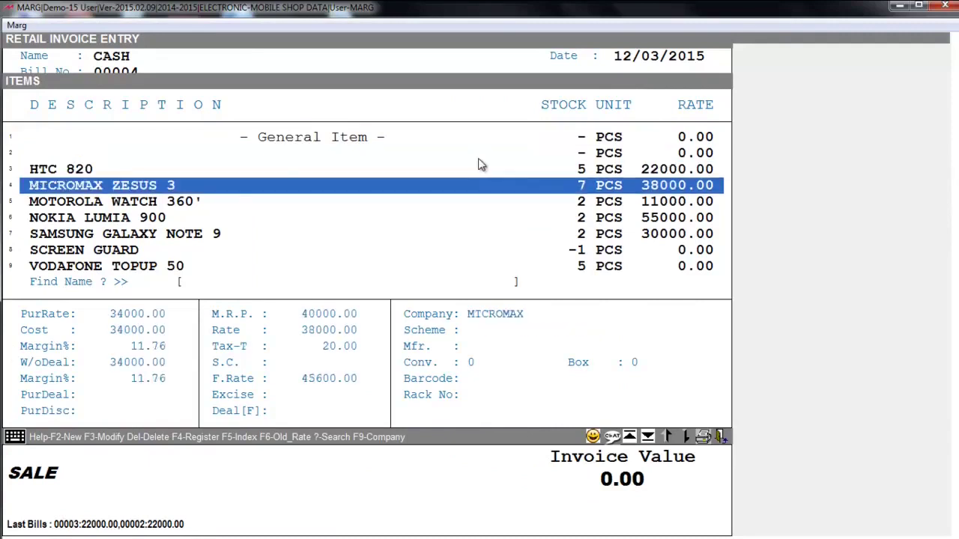
key(Return)
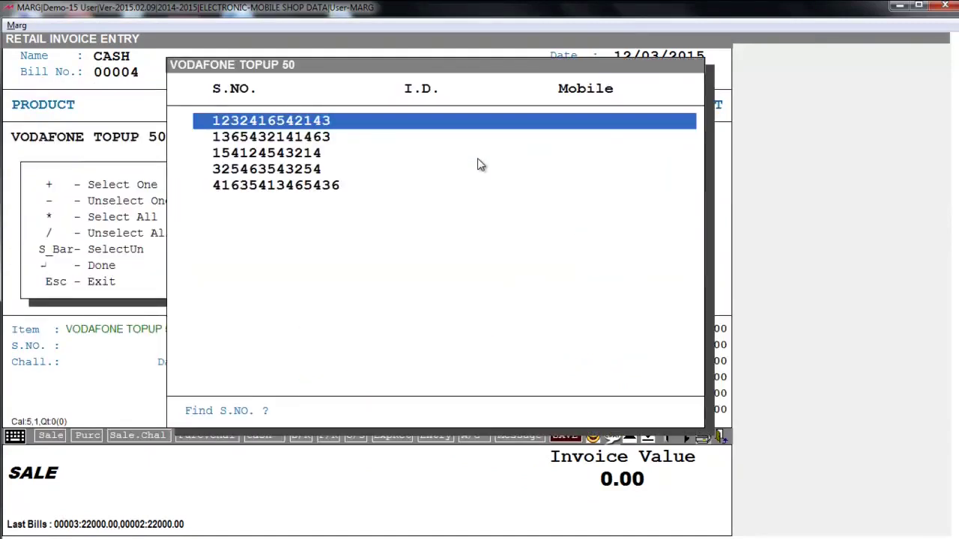
key(space)
key(Return)
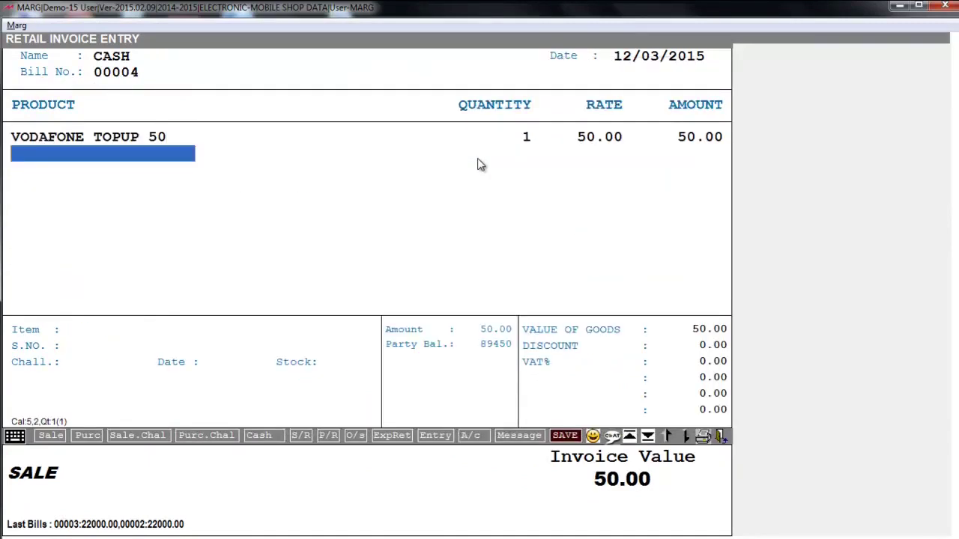
- Save sale bill 00004 at 50.00 cash without printing
key(Escape)
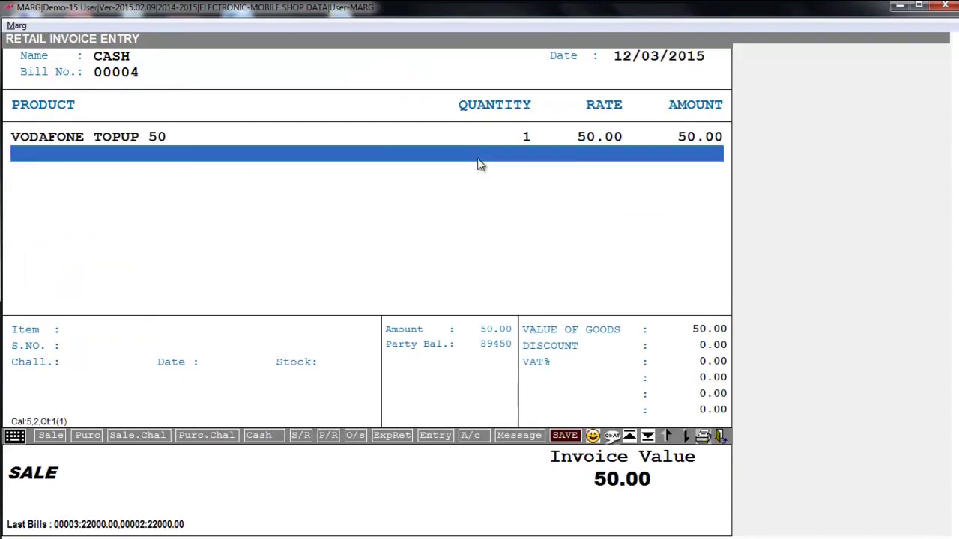
key(Return)
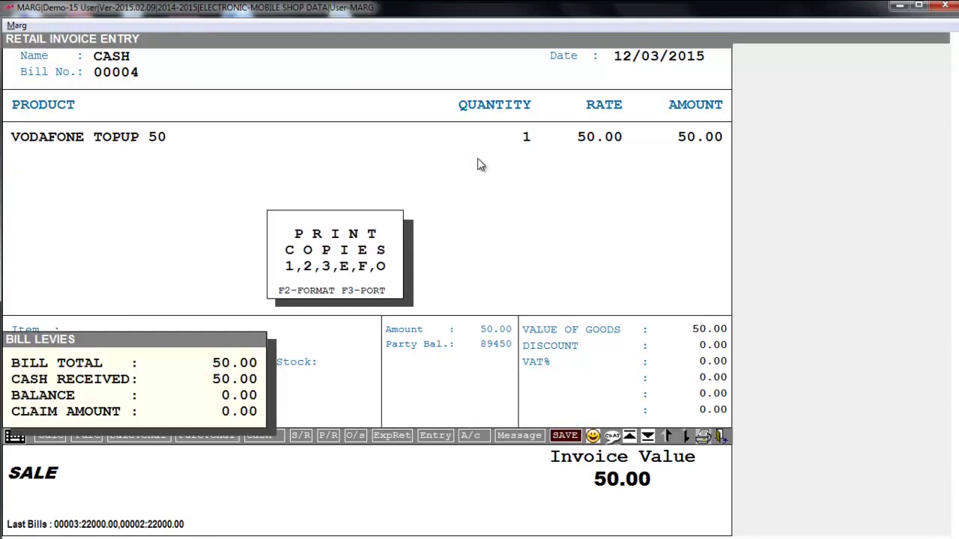
key(Escape)
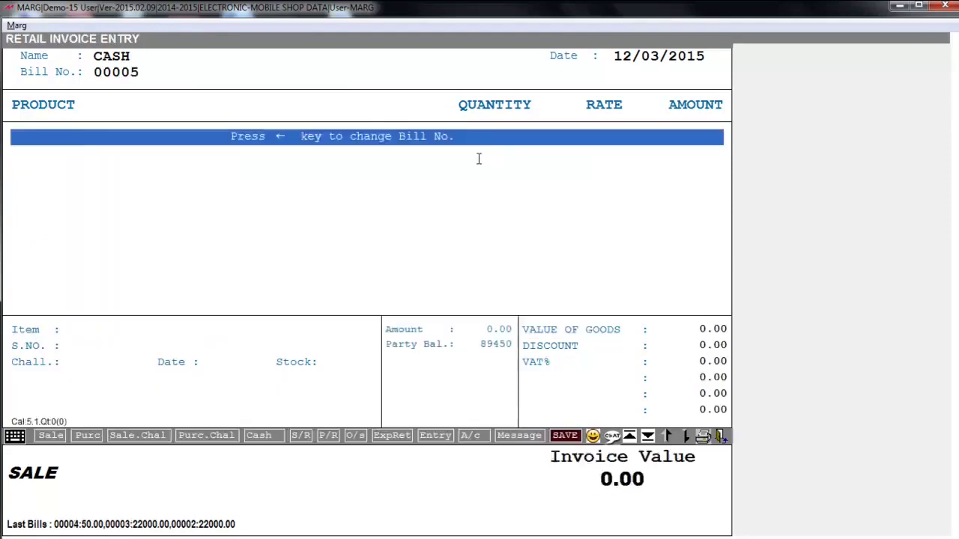
key(Escape)
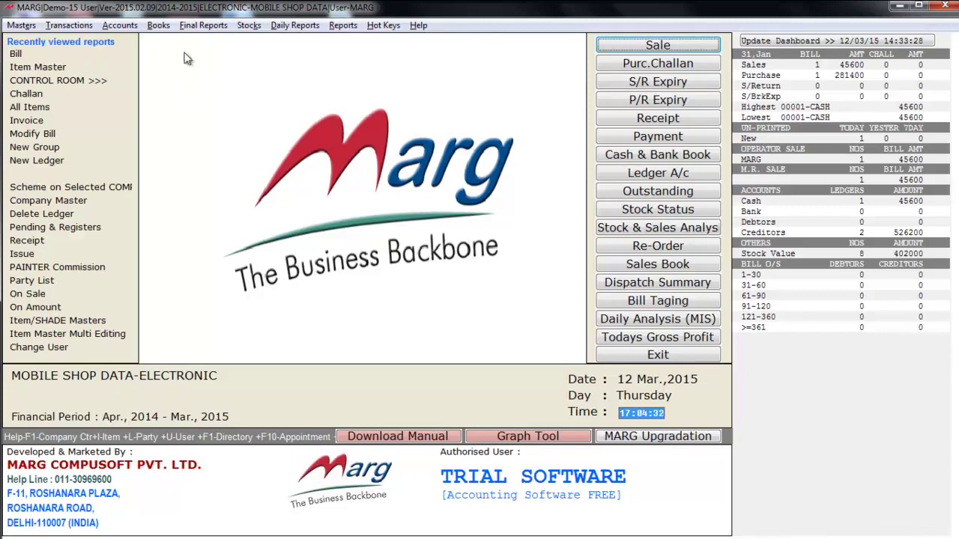
- Open the list of accounting books reports from the main menu
click(166, 29)
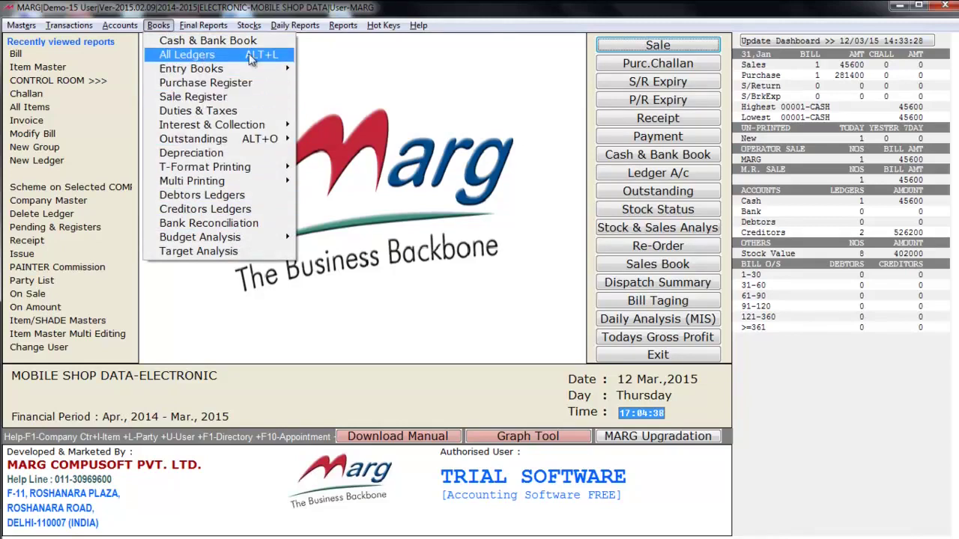
- Browse Books (Entry Books, Outstandings), Final Reports (Cash & Fund Flow), then the Stocks menu's report list
mouse_move(188, 70)
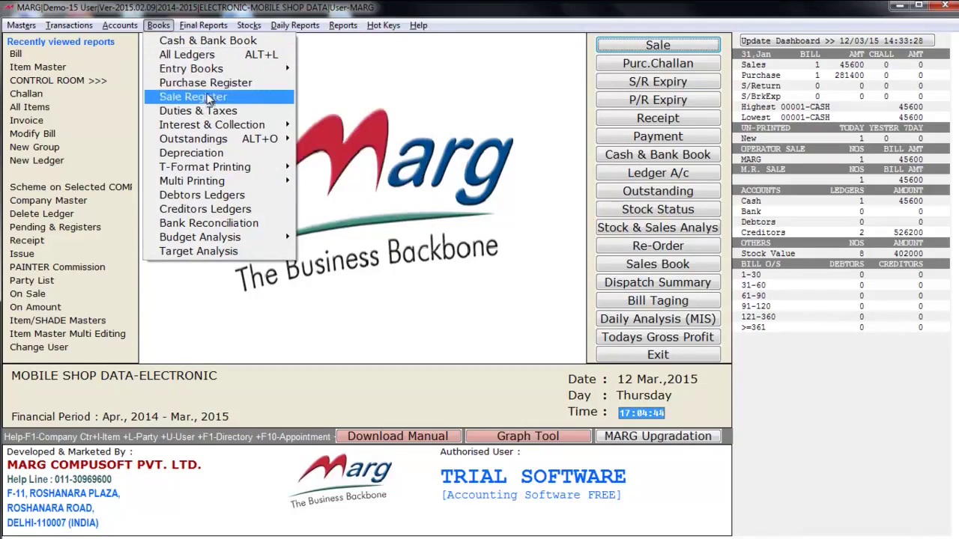
mouse_move(202, 140)
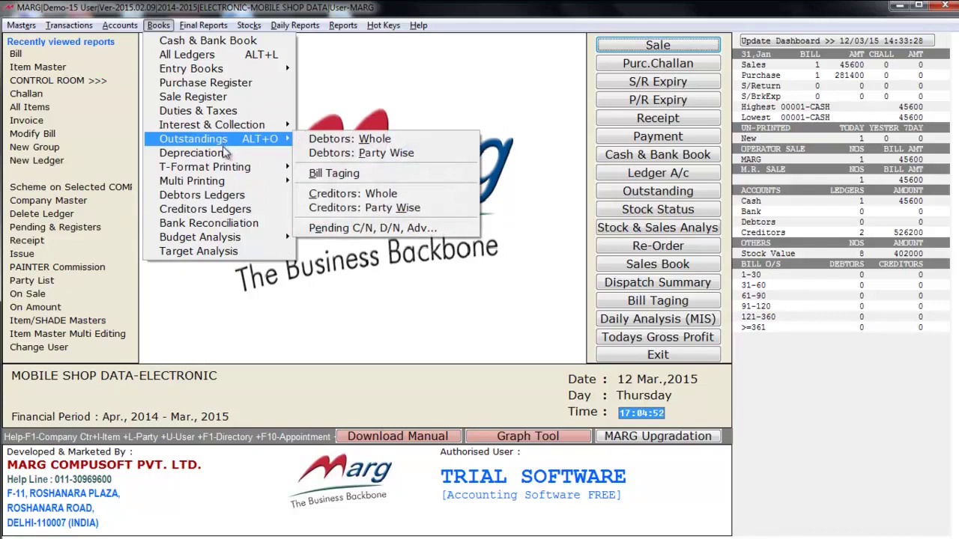
mouse_move(191, 23)
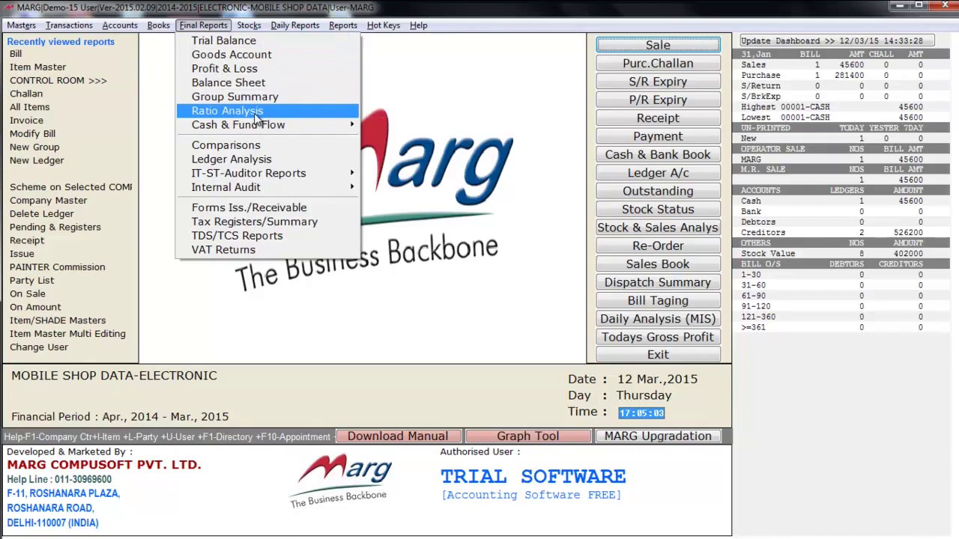
mouse_move(255, 133)
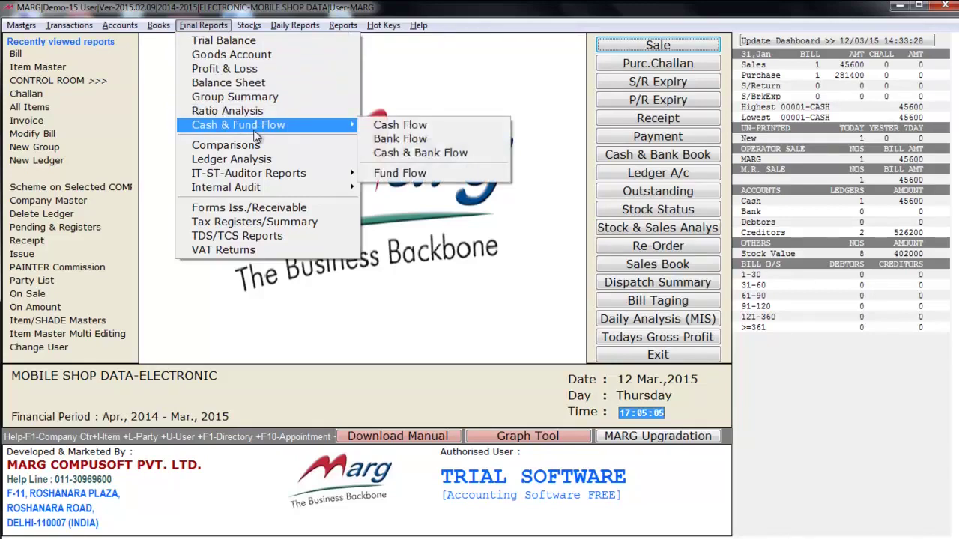
mouse_move(251, 25)
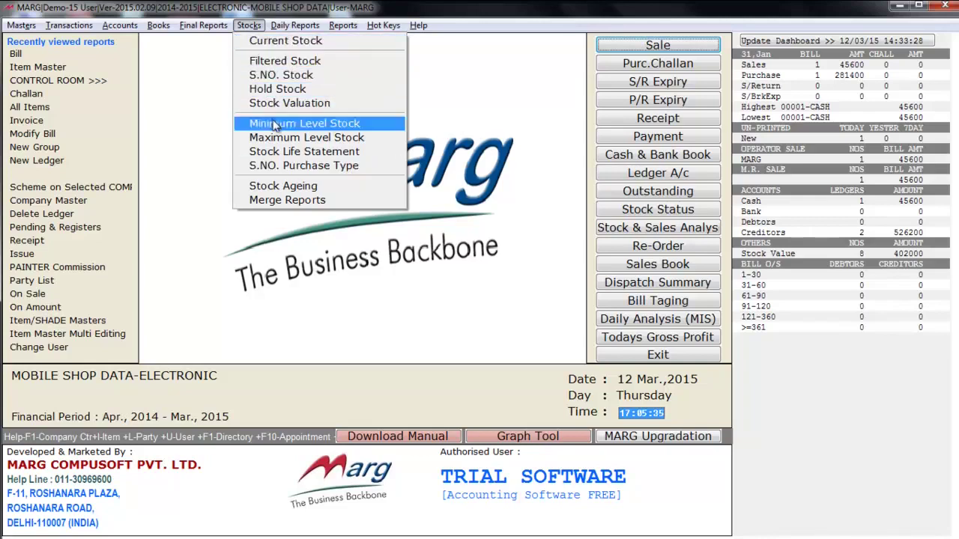
- Browse the Daily Reports submenus: Sale, Purchase, Daily Working and Inventory
mouse_move(295, 24)
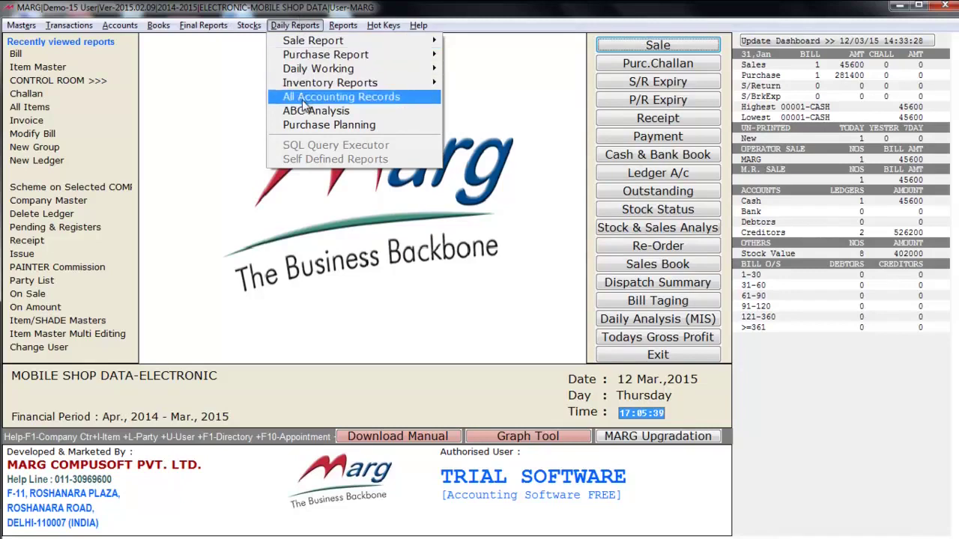
mouse_move(327, 47)
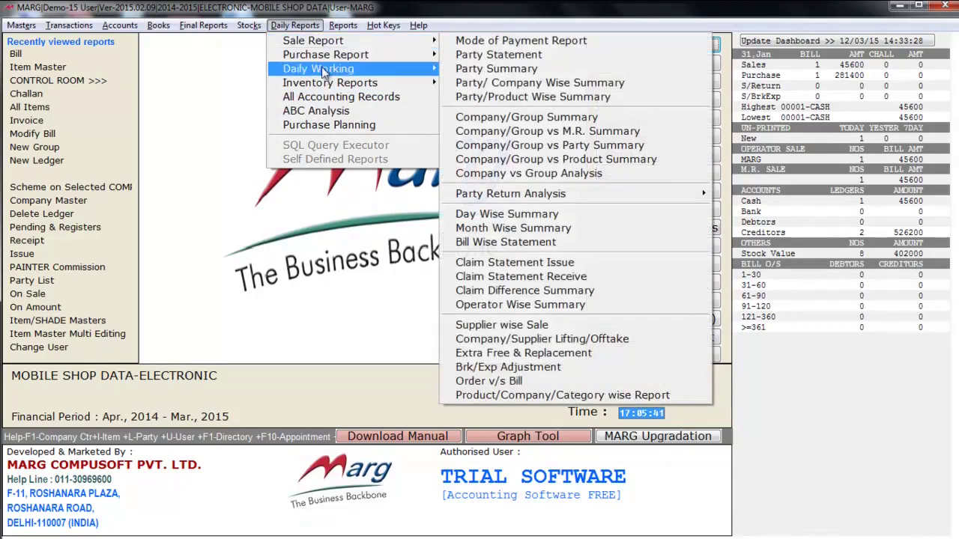
mouse_move(342, 88)
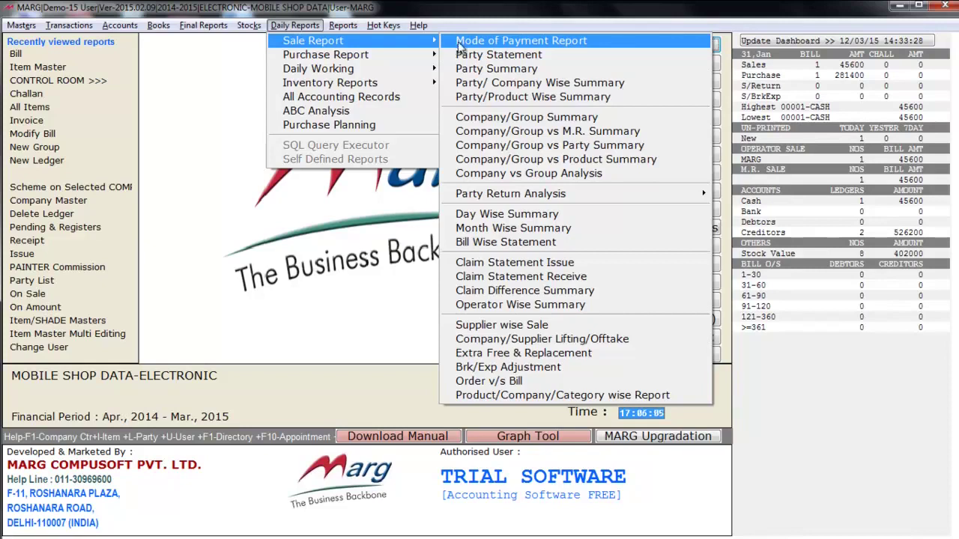
mouse_move(323, 58)
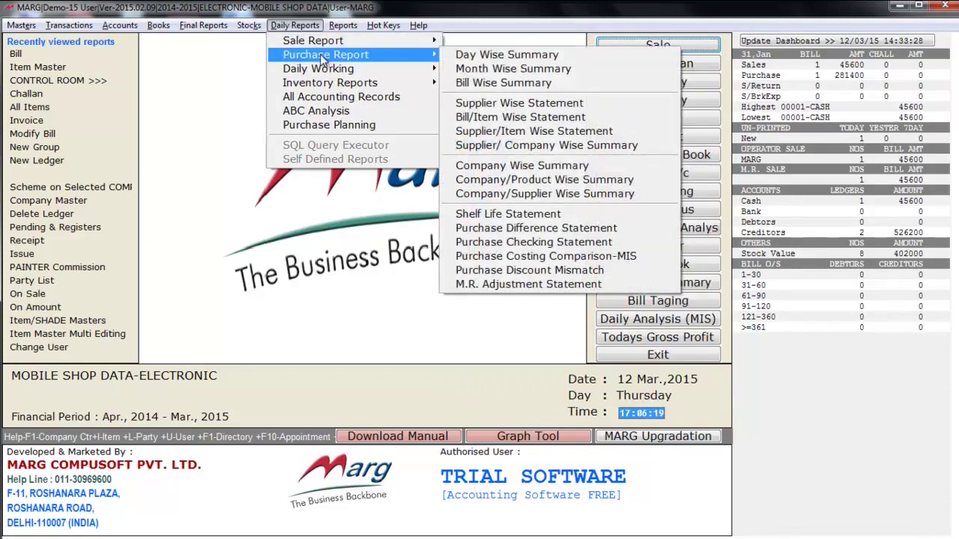
mouse_move(319, 75)
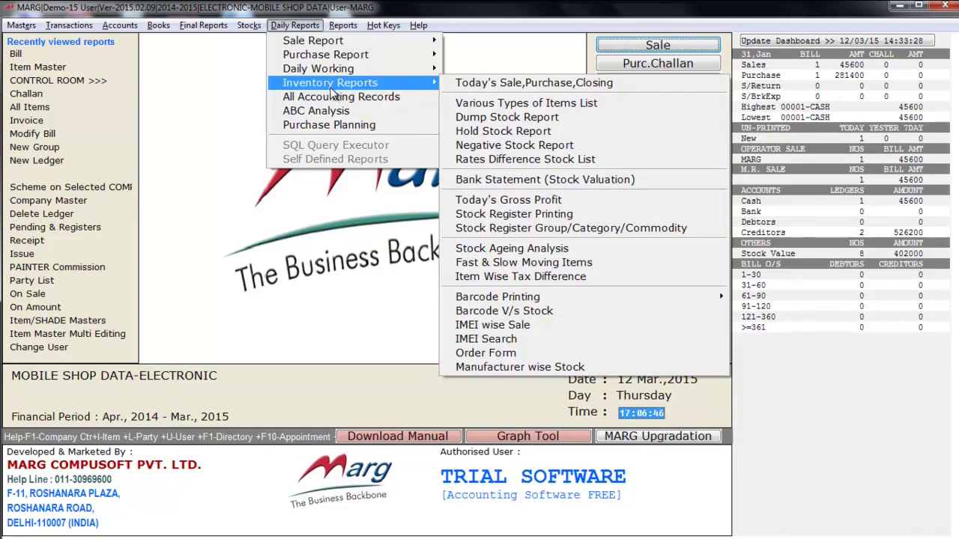
- Browse the Reports menu's analysis submenus, ending on Accounts Reports like Cash & Bank Book
mouse_move(352, 27)
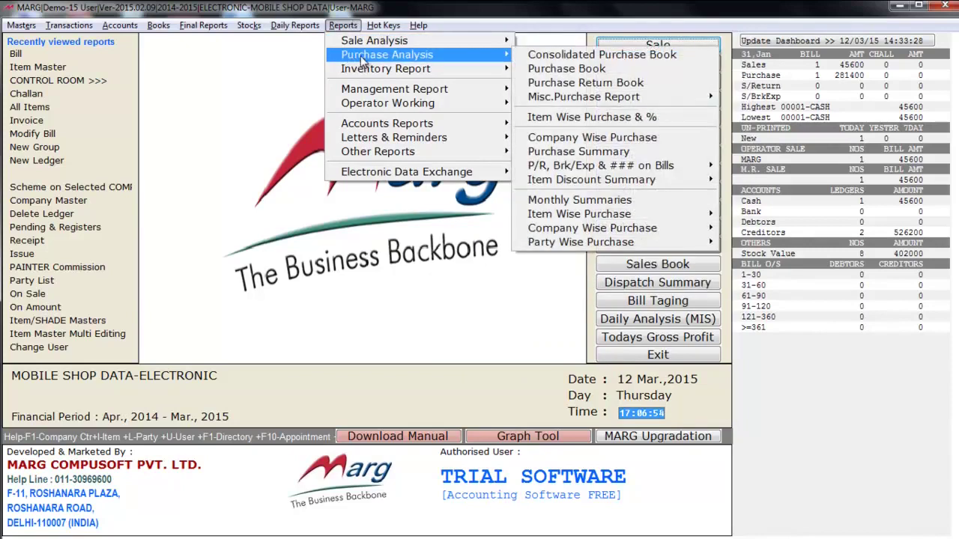
mouse_move(358, 71)
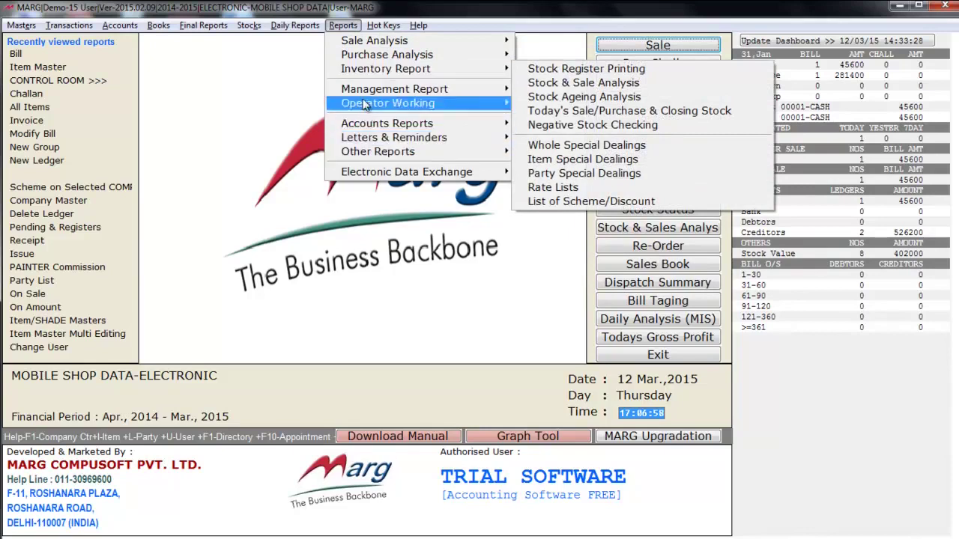
mouse_move(365, 91)
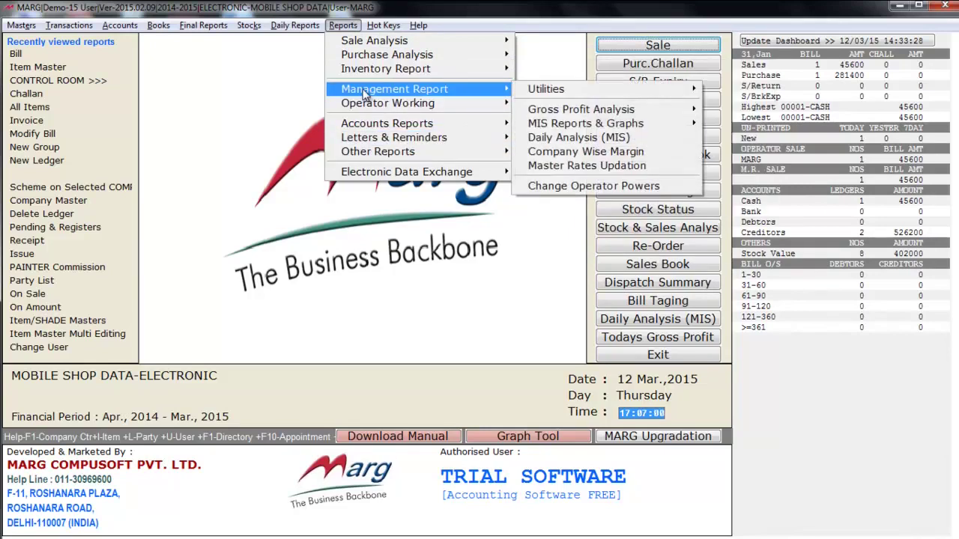
mouse_move(360, 128)
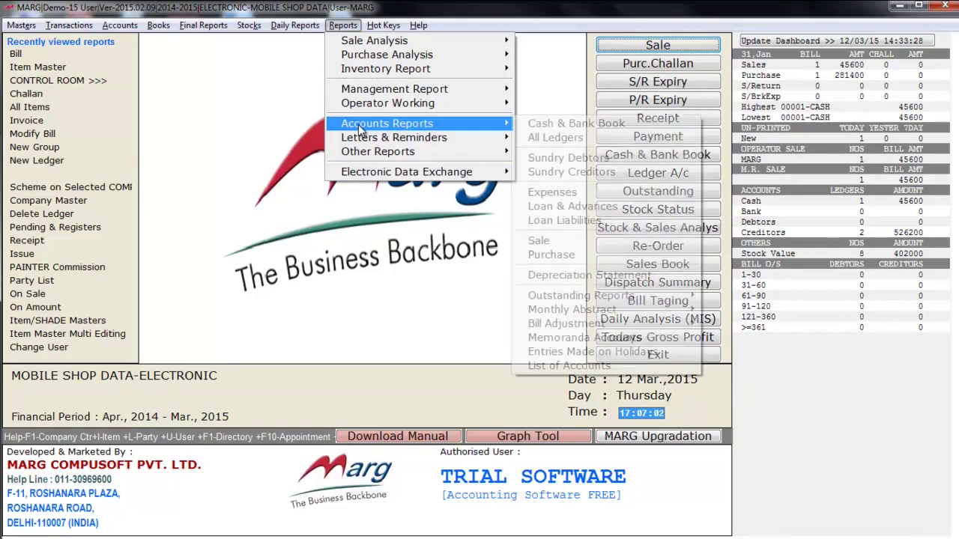